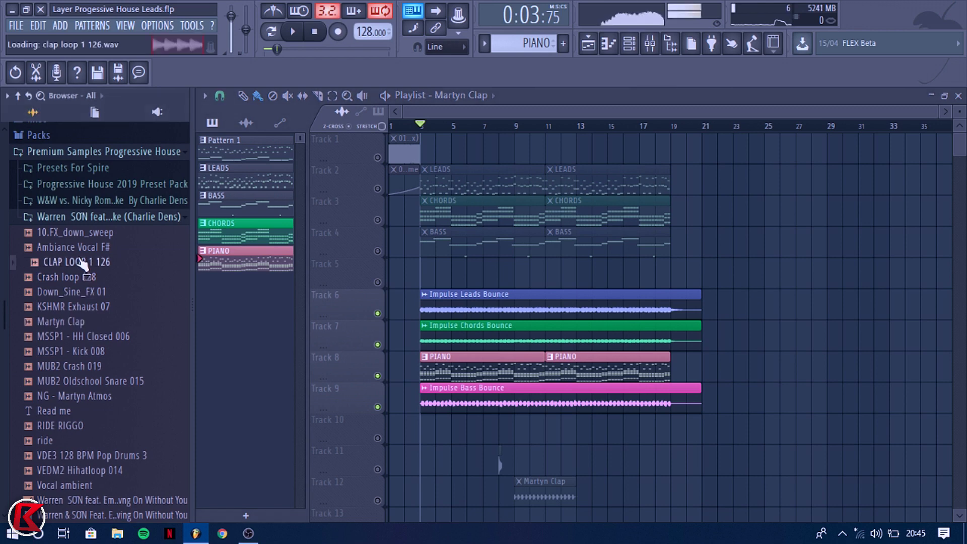
Collapse the Premium Samples Progressive House folder and open KSHMR_Claps within Sounds of KSHMR Vol. 1 under Sounds & Sample.
{"action": "left_click_drag", "start_coordinate": [79, 267], "coordinate": [83, 222]}
{"action": "left_click", "coordinate": [83, 218]}
{"action": "left_click", "coordinate": [75, 152]}
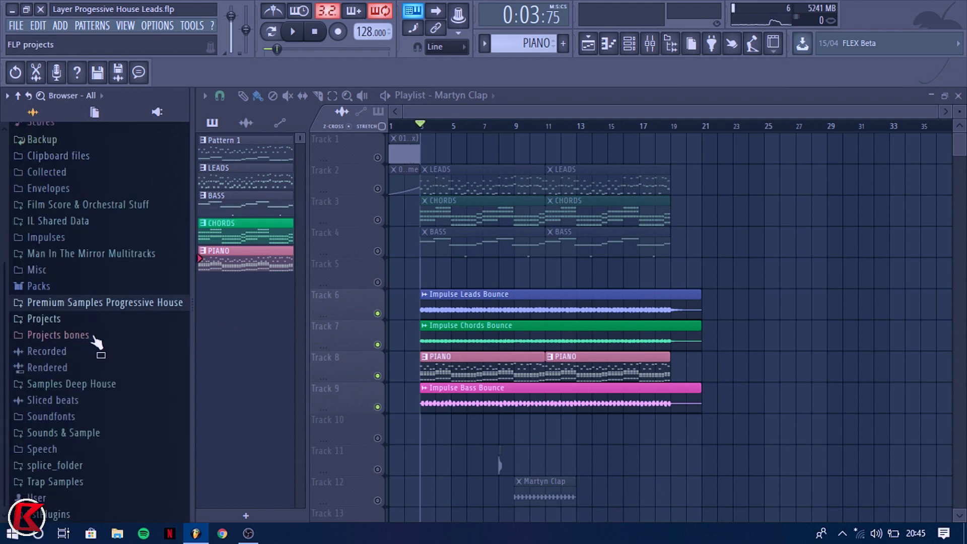
{"action": "left_click", "coordinate": [81, 434]}
{"action": "scroll", "coordinate": [80, 398], "scroll_direction": "down", "scroll_amount": 20}
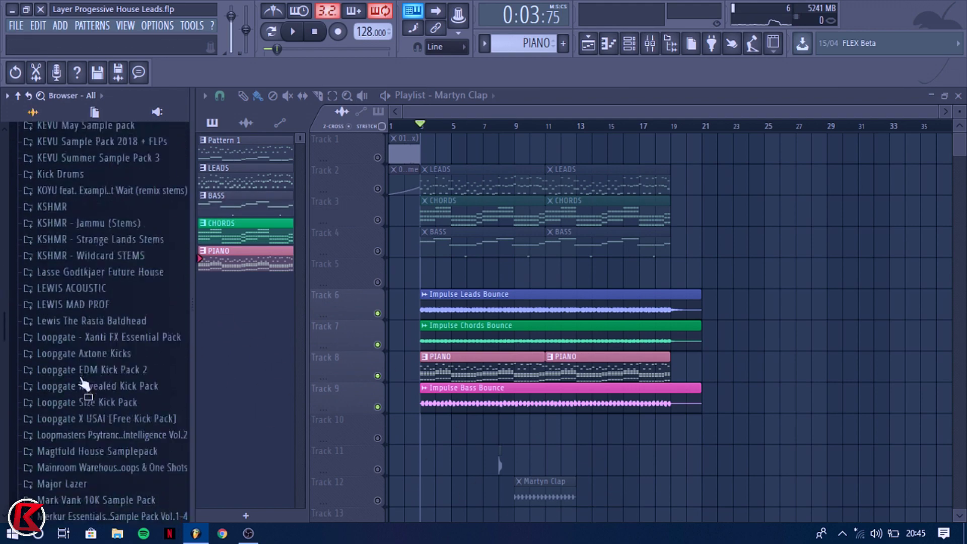
{"action": "scroll", "coordinate": [72, 358], "scroll_direction": "down", "scroll_amount": 12}
{"action": "left_click", "coordinate": [101, 264]}
{"action": "left_click", "coordinate": [106, 280]}
{"action": "left_click", "coordinate": [94, 298]}
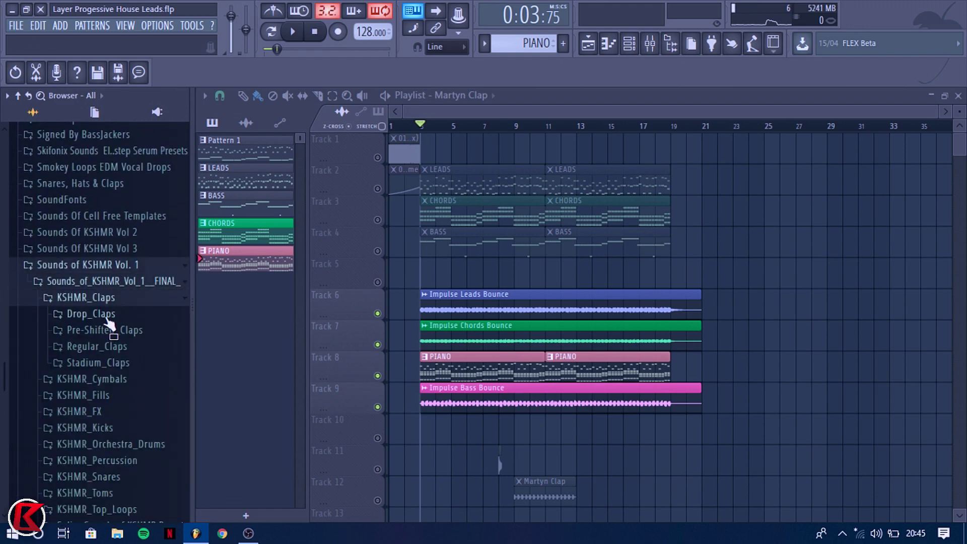
Audition the Drop_Claps samples and place KSHMR_Drop_Claps_03 on Track 11 near bar 14.
{"action": "left_click", "coordinate": [88, 314]}
{"action": "left_click", "coordinate": [104, 363]}
{"action": "key", "text": "Up"}
{"action": "key", "text": "Down"}
{"action": "left_click_drag", "start_coordinate": [110, 363], "coordinate": [597, 461]}
Collapse the Vol. 1 folders and open LUIS_TORRES under KSHMR_VIP_Friends_of_KSHMR in Sounds Of KSHMR Vol 3.
{"action": "left_click", "coordinate": [81, 314]}
{"action": "left_click", "coordinate": [93, 297]}
{"action": "left_click", "coordinate": [111, 281]}
{"action": "left_click", "coordinate": [114, 266]}
{"action": "left_click", "coordinate": [101, 248]}
{"action": "left_click", "coordinate": [90, 263]}
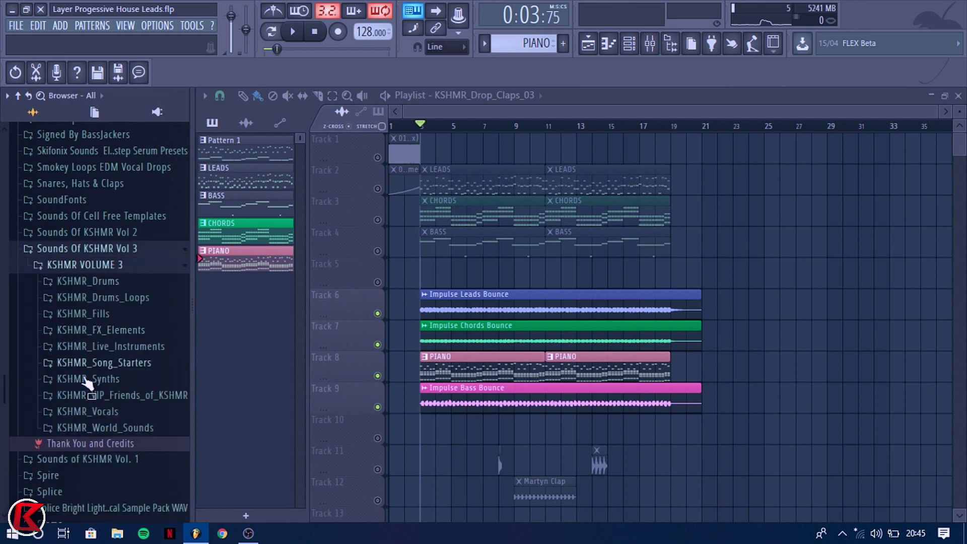
{"action": "left_click", "coordinate": [100, 396]}
{"action": "left_click", "coordinate": [98, 367]}
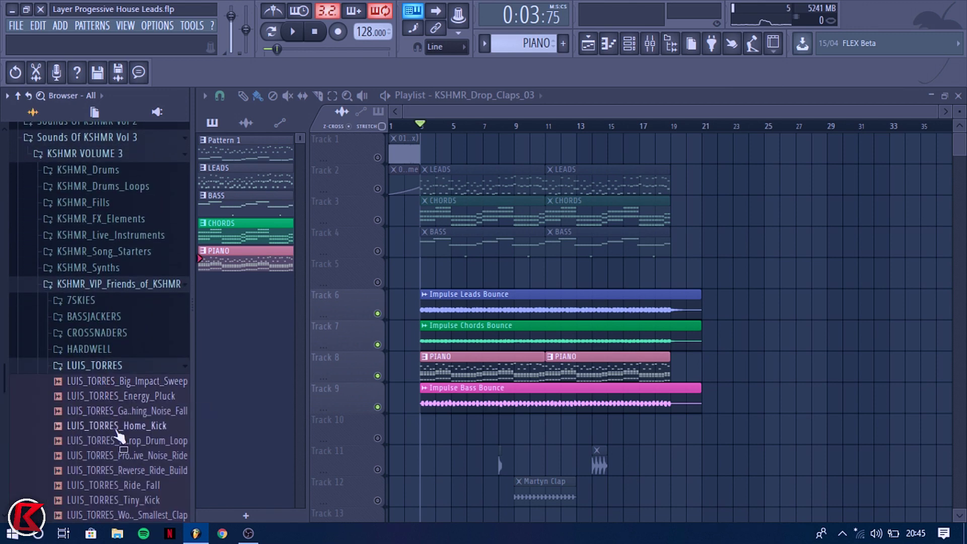
Place LUIS_TORRES_Progressive_Noise_Ride on Track 11 and LUIS_TORRES_Reverse_Ride_Build on Track 12, both starting near bar 16.
{"action": "left_click", "coordinate": [126, 457]}
{"action": "left_click_drag", "start_coordinate": [129, 461], "coordinate": [627, 468]}
{"action": "left_click_drag", "start_coordinate": [132, 474], "coordinate": [629, 486]}
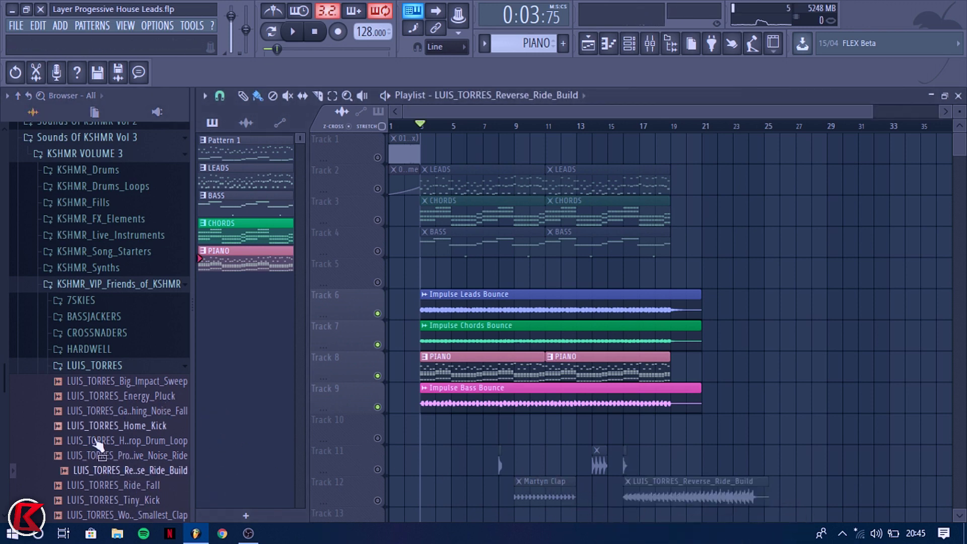
Audition the LUIS_TORRES samples, place LUIS_TORRES_Home_Kick on Track 11 near bar 25, and collapse the Sounds Of KSHMR Vol 3 folders.
{"action": "left_click", "coordinate": [121, 500]}
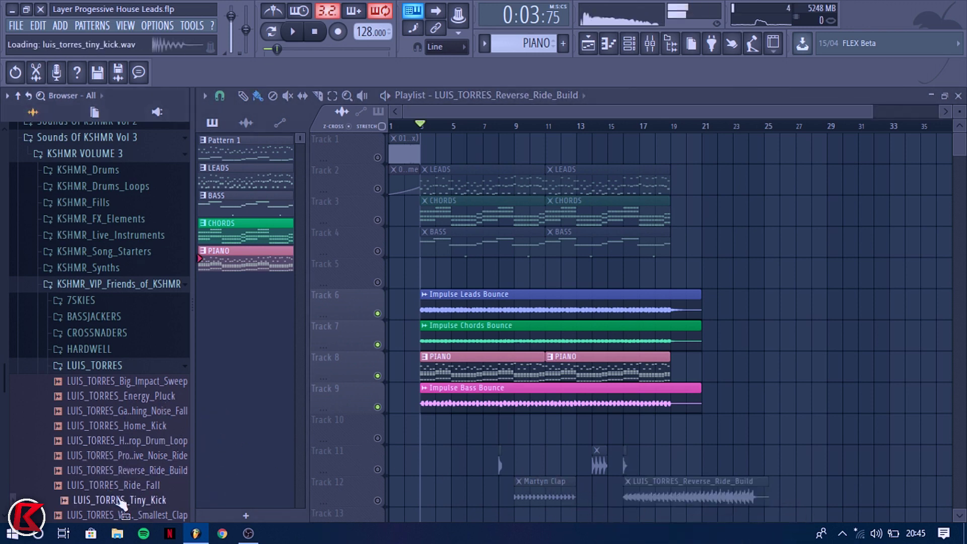
{"action": "left_click", "coordinate": [129, 411]}
{"action": "left_click", "coordinate": [133, 428]}
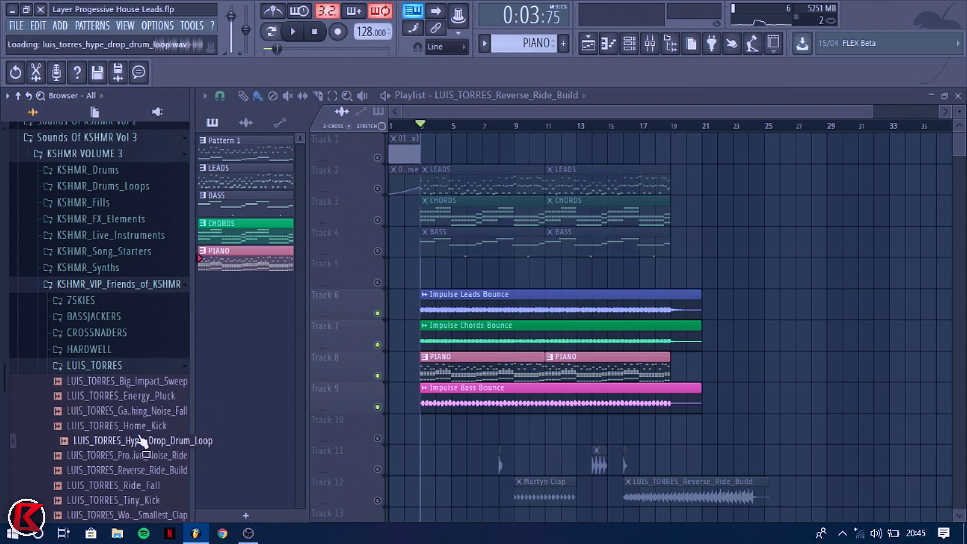
{"action": "left_click_drag", "start_coordinate": [140, 436], "coordinate": [765, 463]}
{"action": "left_click", "coordinate": [87, 367]}
{"action": "left_click", "coordinate": [101, 284]}
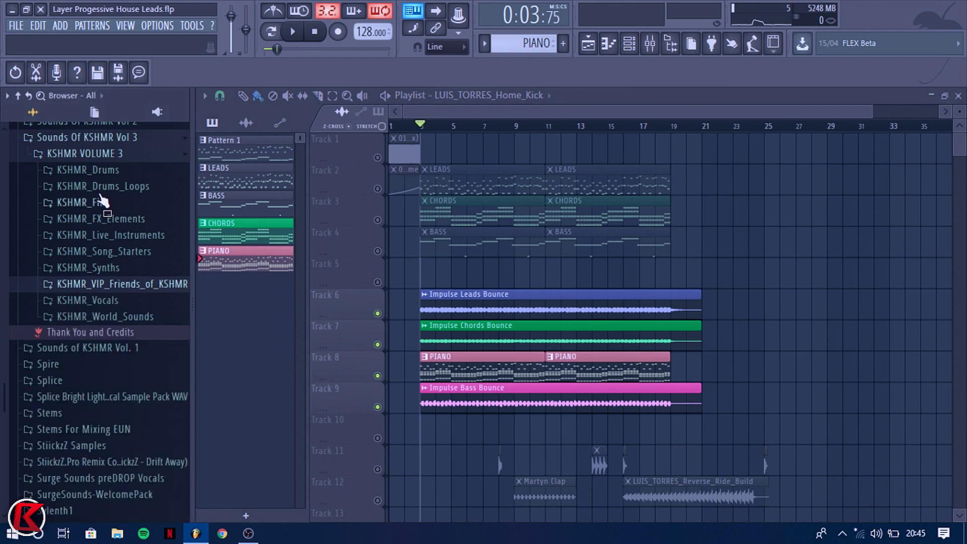
{"action": "left_click", "coordinate": [83, 154]}
{"action": "left_click", "coordinate": [87, 141]}
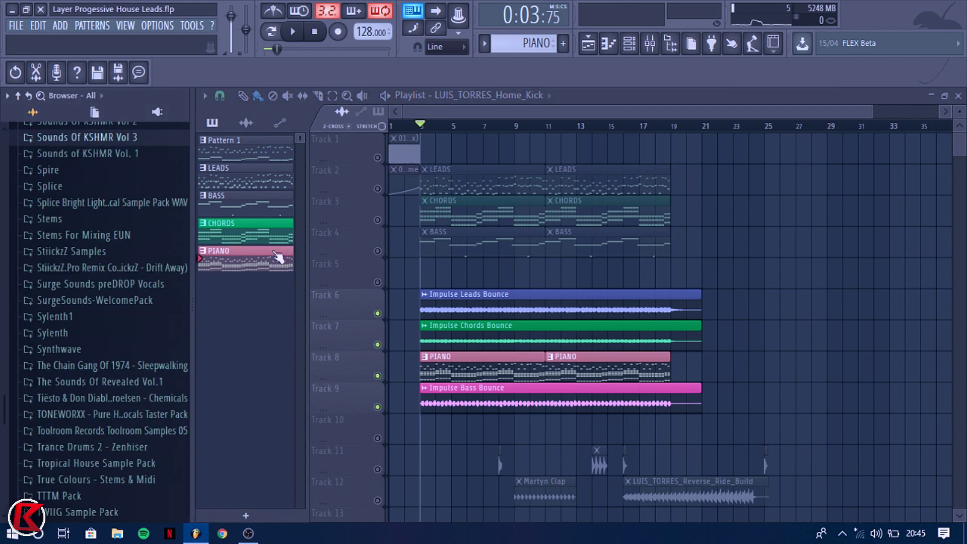
Rename the MSSP1 - Kick 008 clip at bar 8 as Progressive Kick and assign it a new colour.
{"action": "scroll", "coordinate": [734, 475], "scroll_direction": "down", "scroll_amount": 6}
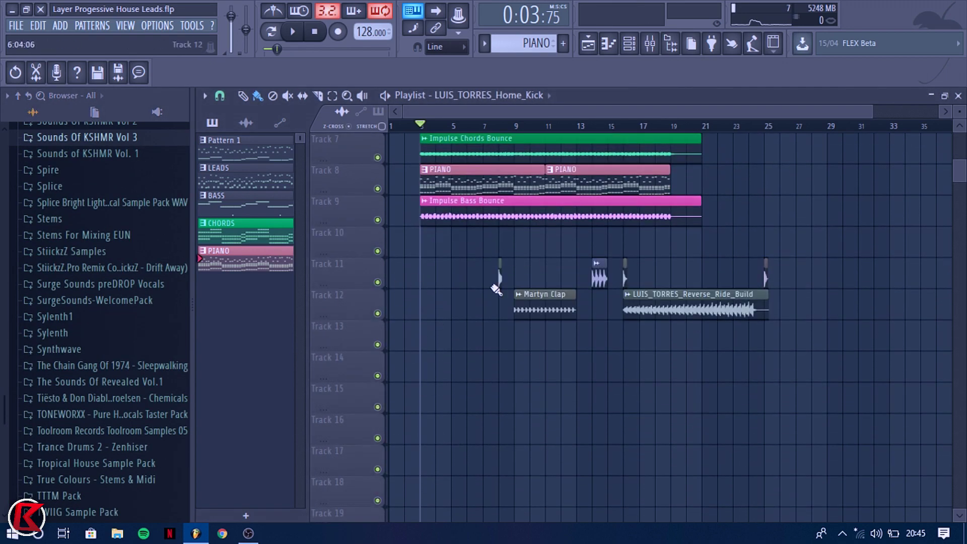
{"action": "scroll", "coordinate": [501, 276], "scroll_direction": "up", "scroll_amount": 5}
{"action": "left_click", "coordinate": [502, 263]}
{"action": "left_click", "coordinate": [541, 330]}
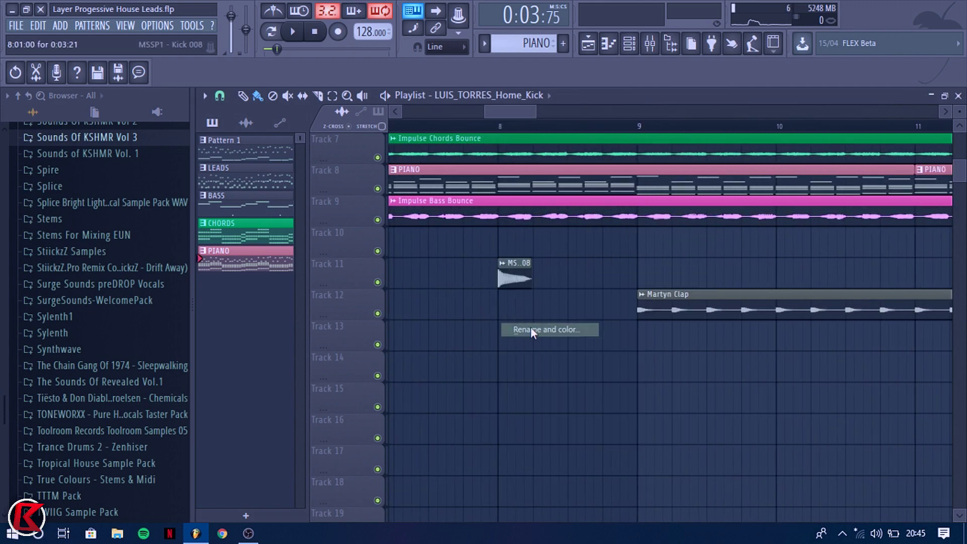
{"action": "type", "text": "Progressive Kick"}
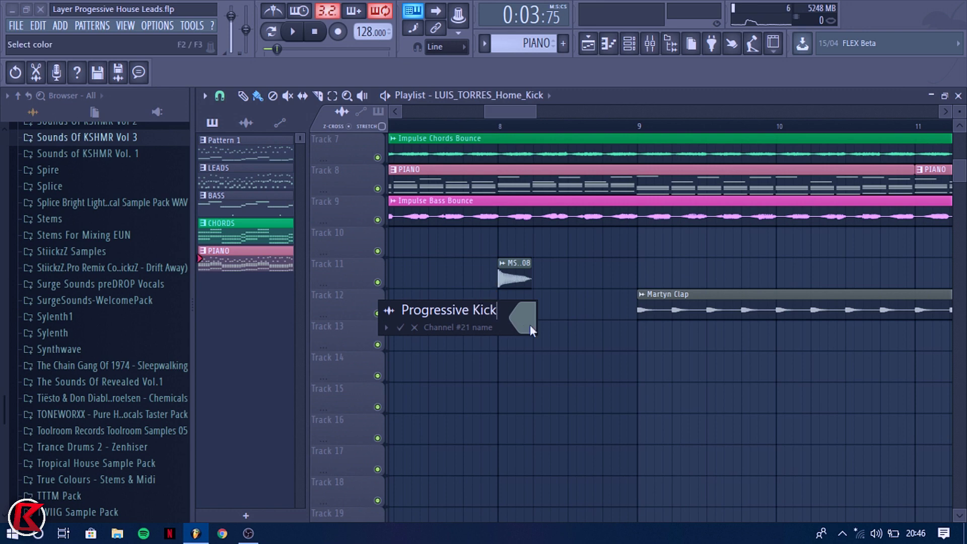
{"action": "left_click", "coordinate": [529, 325]}
{"action": "left_click", "coordinate": [720, 268]}
{"action": "key", "text": "Return"}
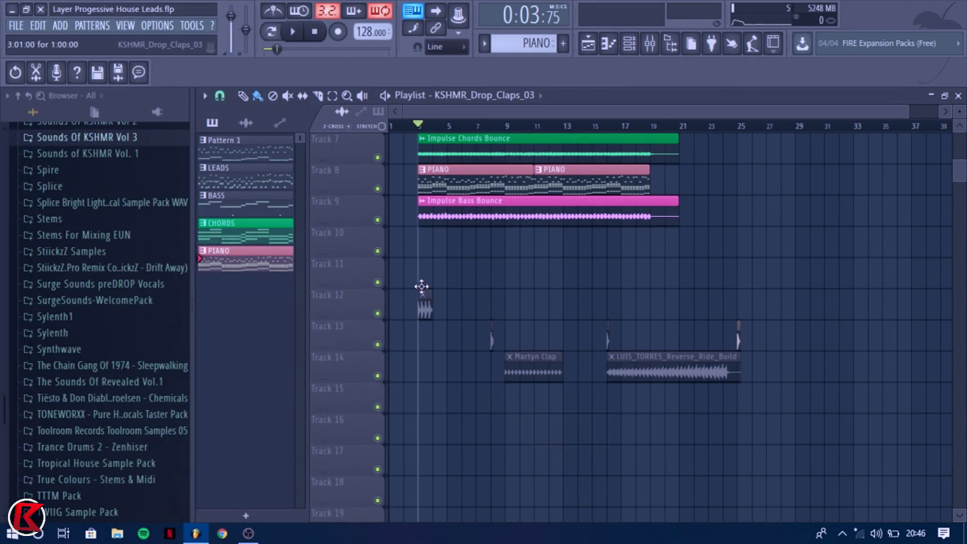
Repeat the KSHMR_Drop_Claps_03 clip along Track 12 from bar 3 to about bar 21.
{"action": "left_click_drag", "start_coordinate": [440, 308], "coordinate": [677, 313]}
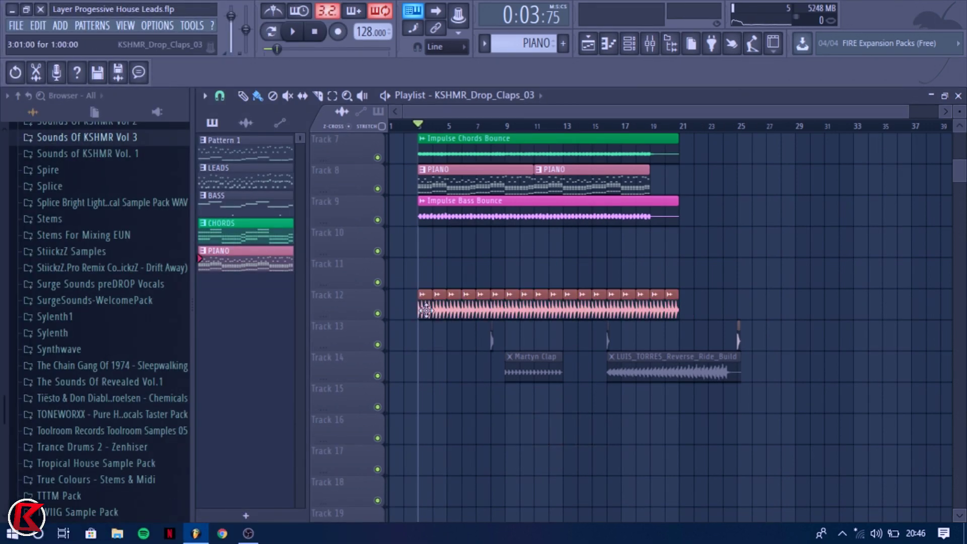
Rename mixer insert 22 as Drum SC Bus and give it a reddish-brown colour.
{"action": "left_click", "coordinate": [649, 44]}
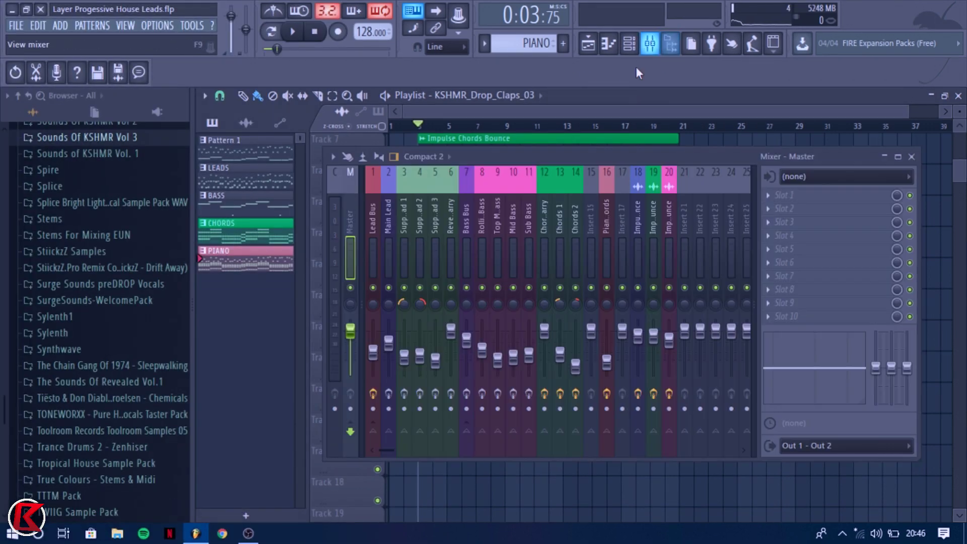
{"action": "left_click", "coordinate": [607, 216]}
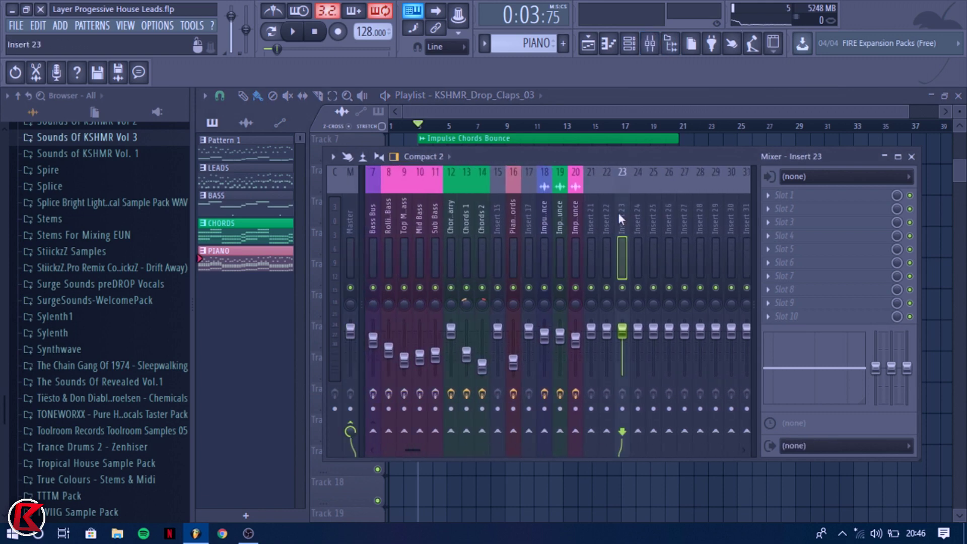
{"action": "right_click", "coordinate": [608, 211]}
{"action": "left_click", "coordinate": [632, 181]}
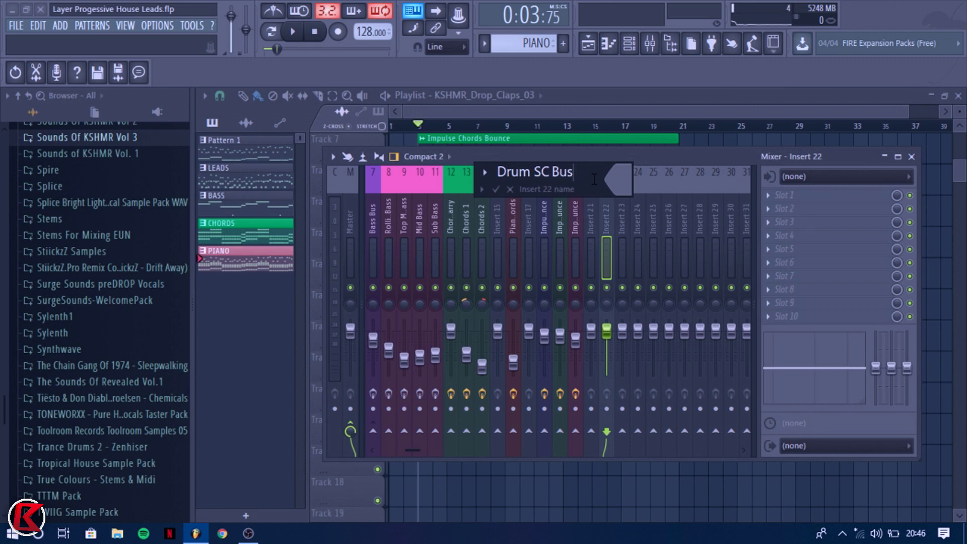
{"action": "type", "text": "Drum SC Bus"}
{"action": "left_click", "coordinate": [621, 183]}
{"action": "left_click", "coordinate": [637, 237]}
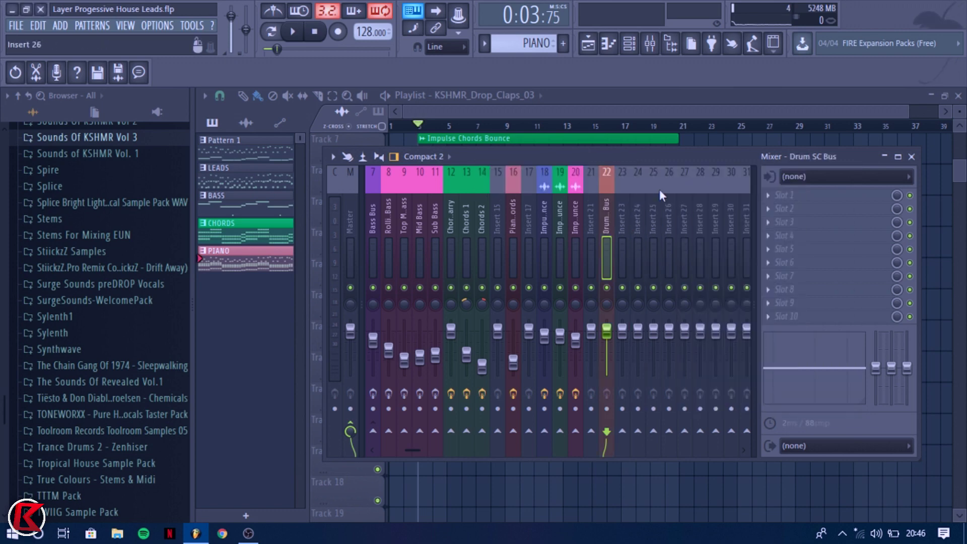
Assign KSHMR_Drop_Claps_03 to mixer insert 23, route it only to the Drum SC Bus, and lower its volume to about 46%.
{"action": "left_click", "coordinate": [627, 224]}
{"action": "left_click", "coordinate": [636, 252]}
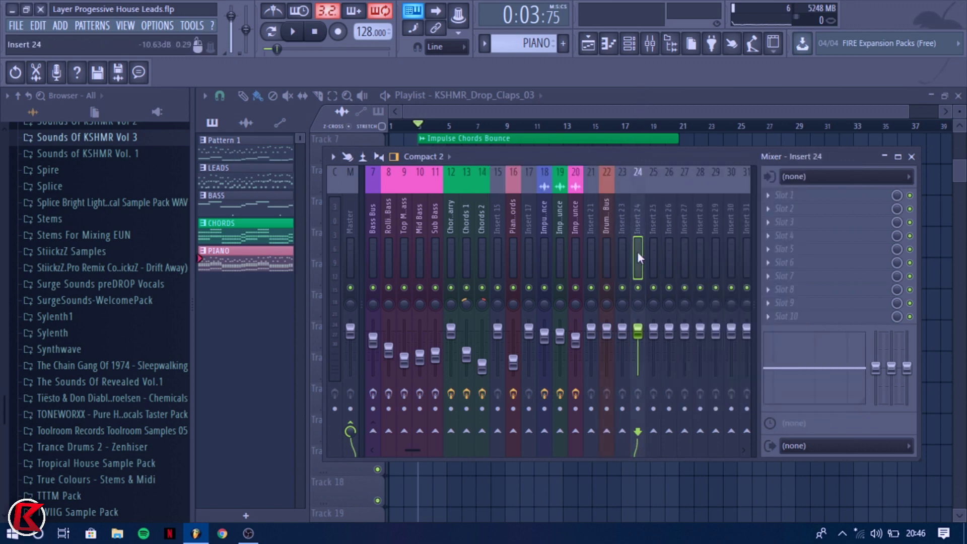
{"action": "left_click", "coordinate": [624, 222]}
{"action": "right_click", "coordinate": [606, 431]}
{"action": "left_click", "coordinate": [629, 458]}
{"action": "left_click_drag", "start_coordinate": [624, 337], "coordinate": [624, 361]}
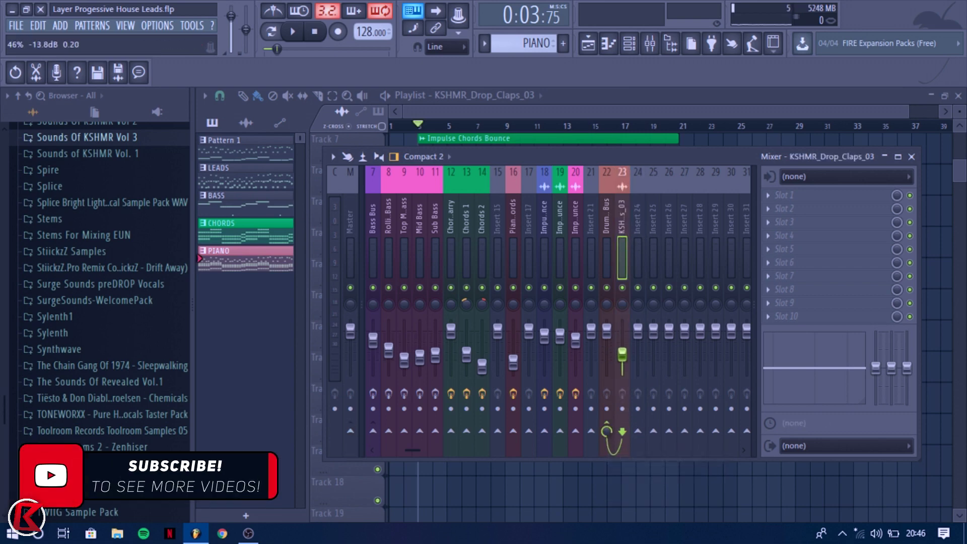
Solo Track 12, play the claps with the mixer shown, and hide the browser.
{"action": "right_click", "coordinate": [445, 473]}
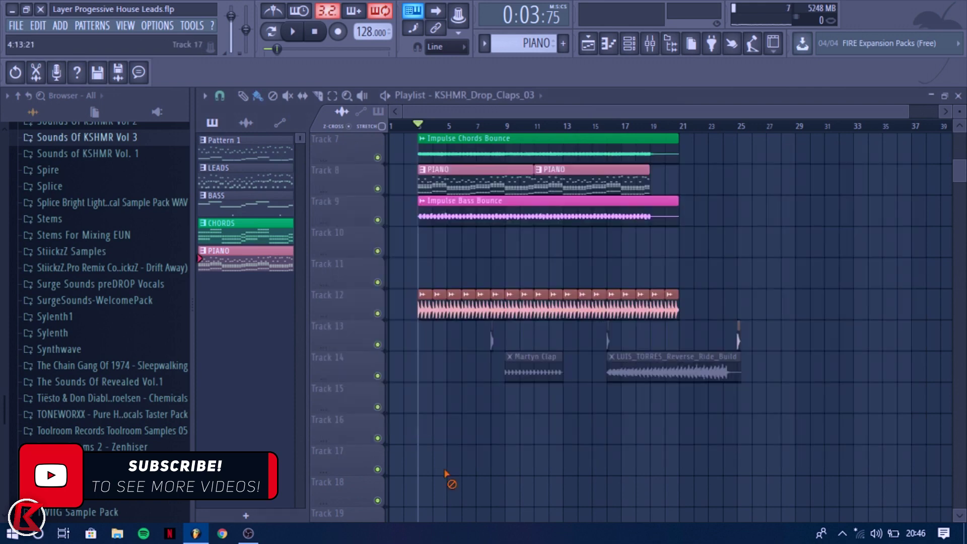
{"action": "right_click", "coordinate": [377, 312]}
{"action": "key", "text": "space"}
{"action": "left_click", "coordinate": [653, 44]}
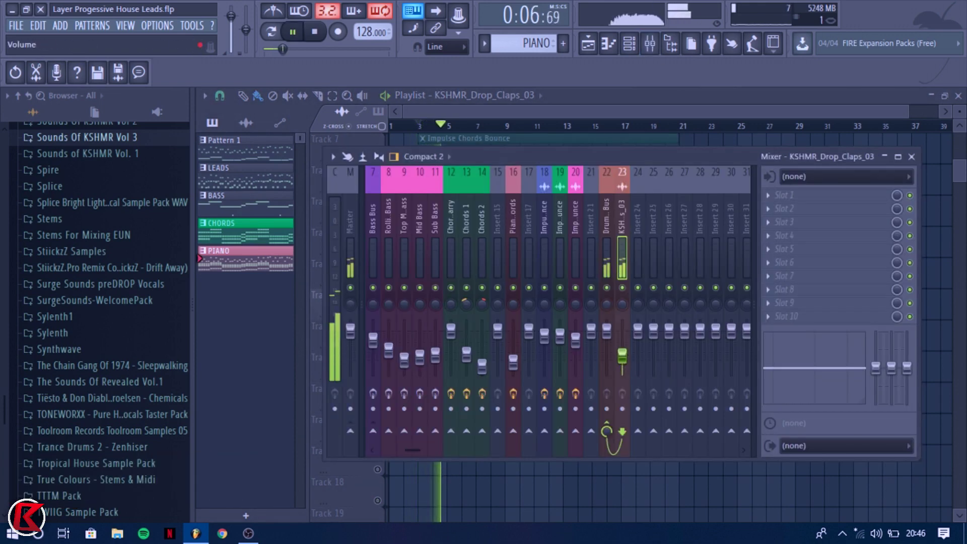
{"action": "left_click", "coordinate": [670, 44]}
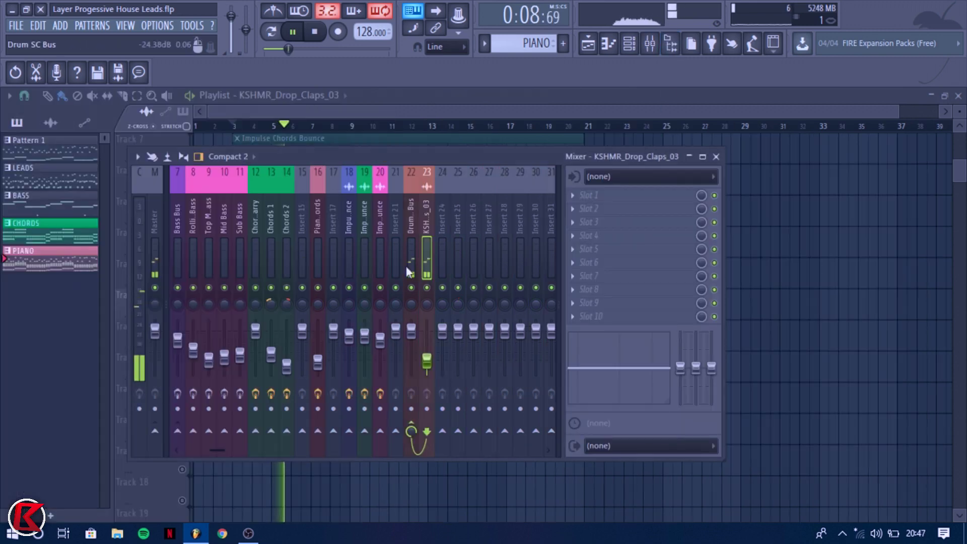
Load Kickstart in slot 10 of the Drum SC Bus, choose the lower row's fourth curve, and set Mix to 50%.
{"action": "left_click", "coordinate": [413, 232]}
{"action": "key", "text": "space"}
{"action": "left_click", "coordinate": [594, 317]}
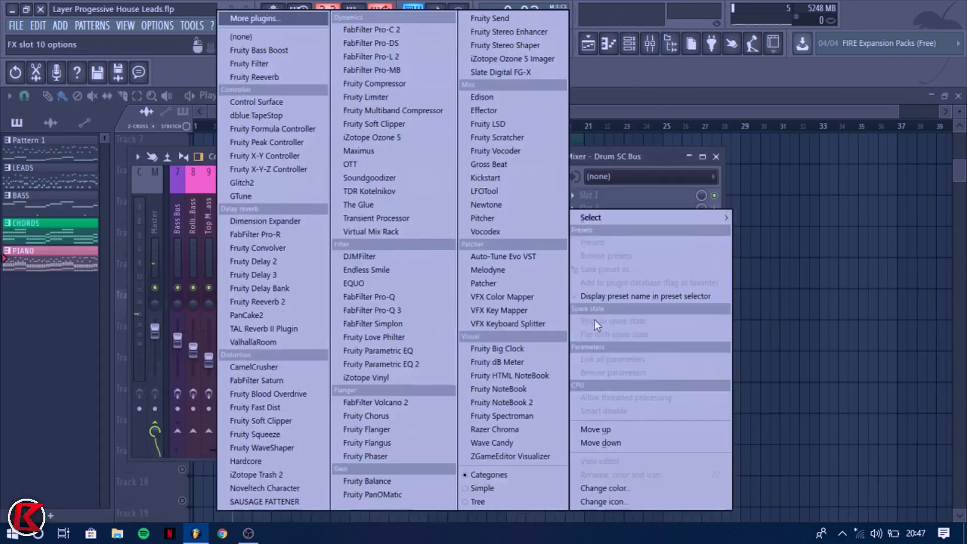
{"action": "left_click", "coordinate": [492, 177]}
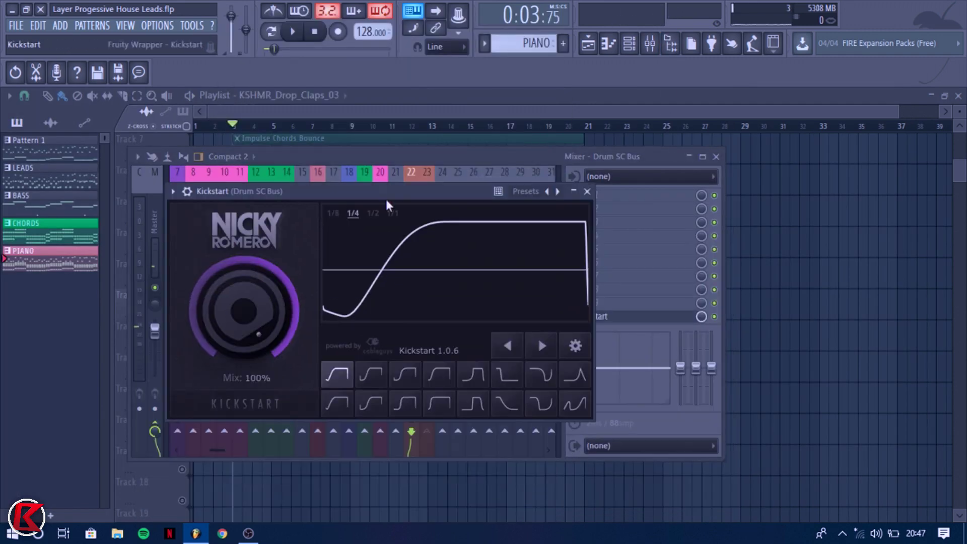
{"action": "left_click", "coordinate": [439, 403]}
{"action": "left_click_drag", "start_coordinate": [252, 324], "coordinate": [251, 347]}
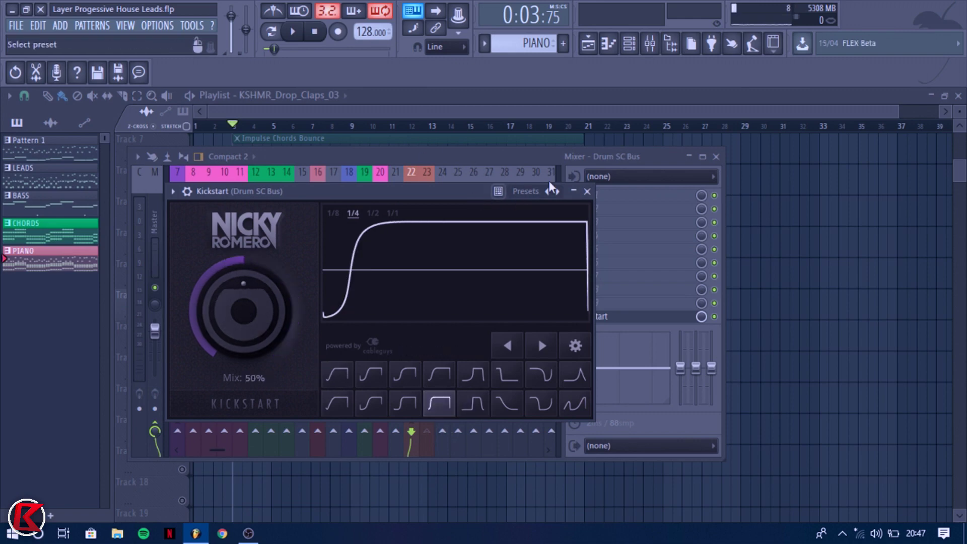
Close Kickstart and listen to the sidechained claps in the playlist.
{"action": "key", "text": "space"}
{"action": "left_click", "coordinate": [588, 192]}
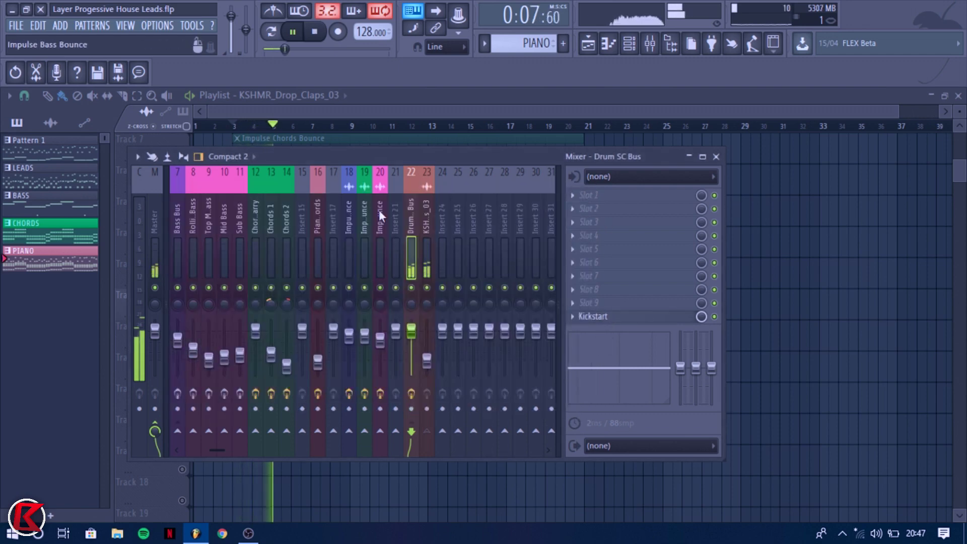
{"action": "left_click", "coordinate": [428, 212]}
{"action": "key", "text": "F9"}
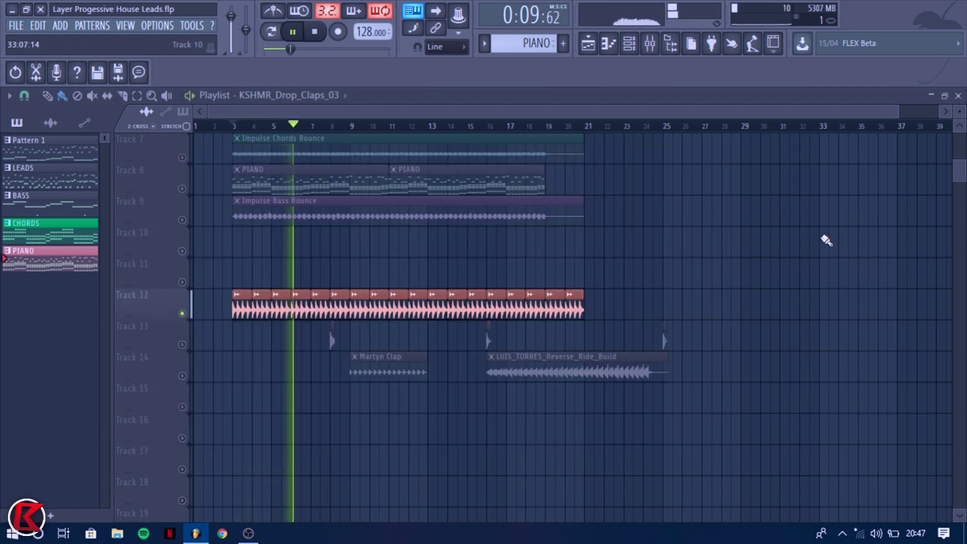
{"action": "key", "text": "space"}
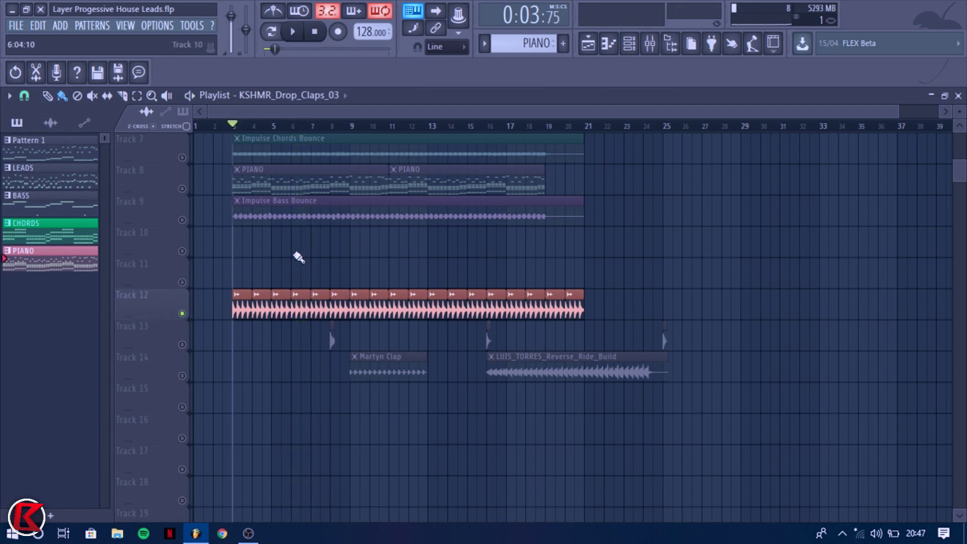
Arrange LUIS_TORRES_Progressive_Noise_Ride repeatedly on Track 11 over bars 3 to 19, and Martyn Clap on Track 13 over bars 11 to 19.
{"action": "left_click_drag", "start_coordinate": [533, 365], "coordinate": [435, 234]}
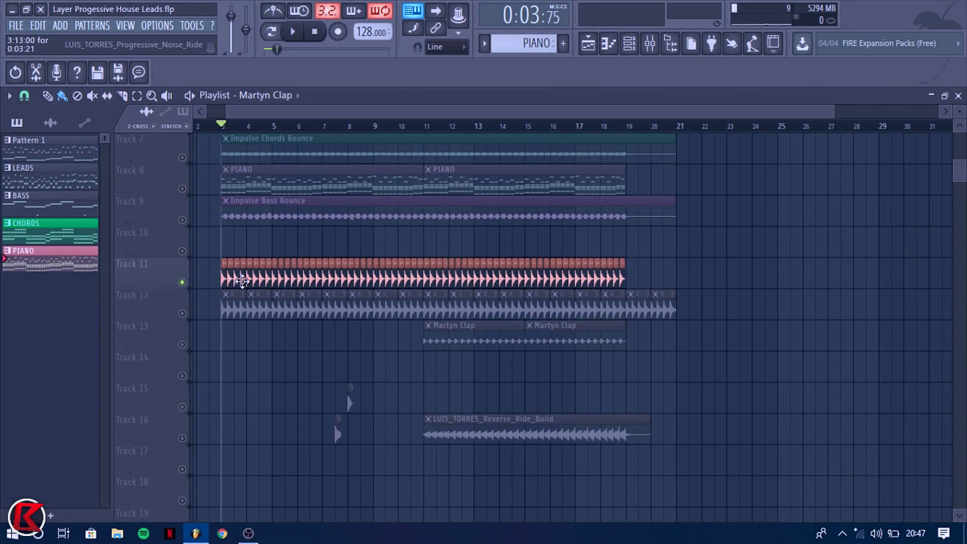
Assign LUIS_TORRES_Progressive_Noise_Ride to mixer insert 24, lower its volume, and route it only to the Drum SC Bus.
{"action": "left_click", "coordinate": [649, 43]}
{"action": "left_click", "coordinate": [436, 222]}
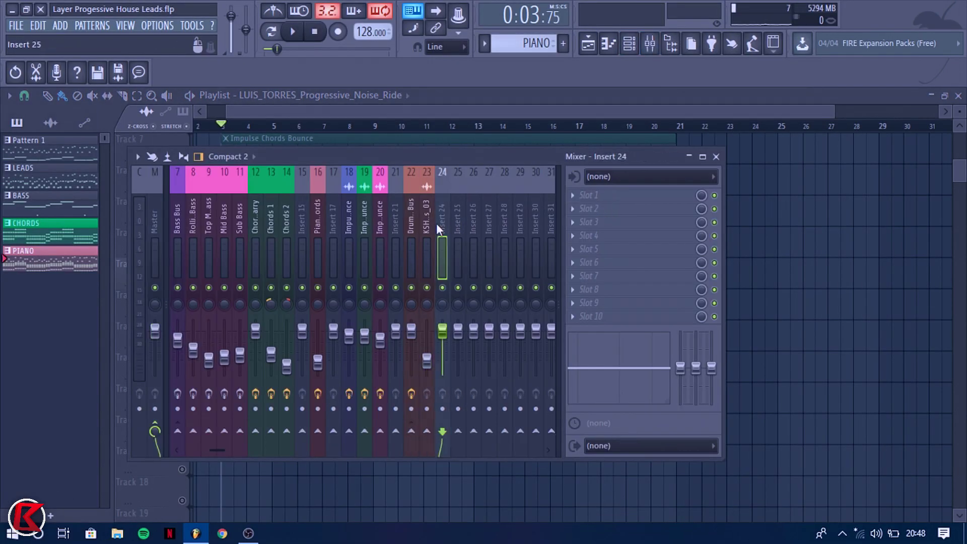
{"action": "key", "text": "ctrl+l"}
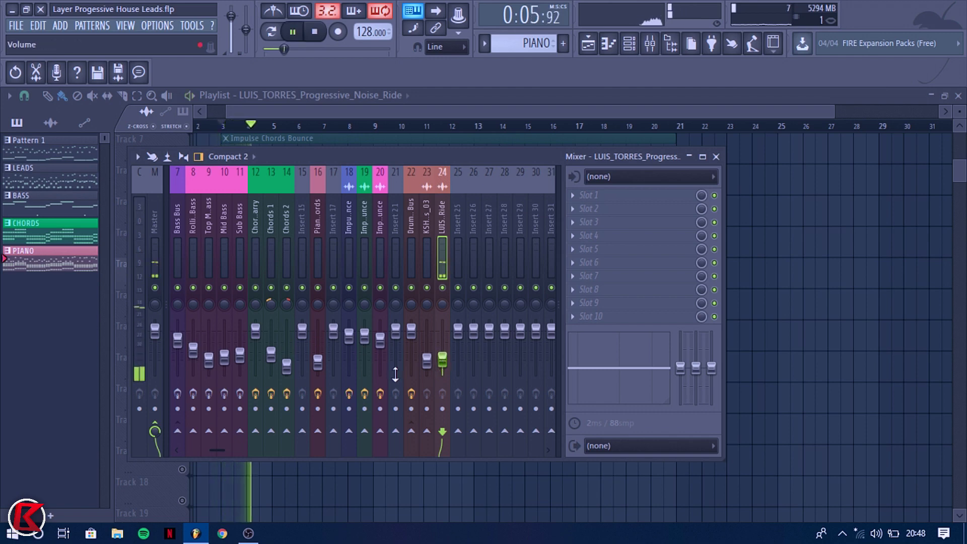
{"action": "right_click", "coordinate": [410, 431]}
{"action": "left_click", "coordinate": [436, 451]}
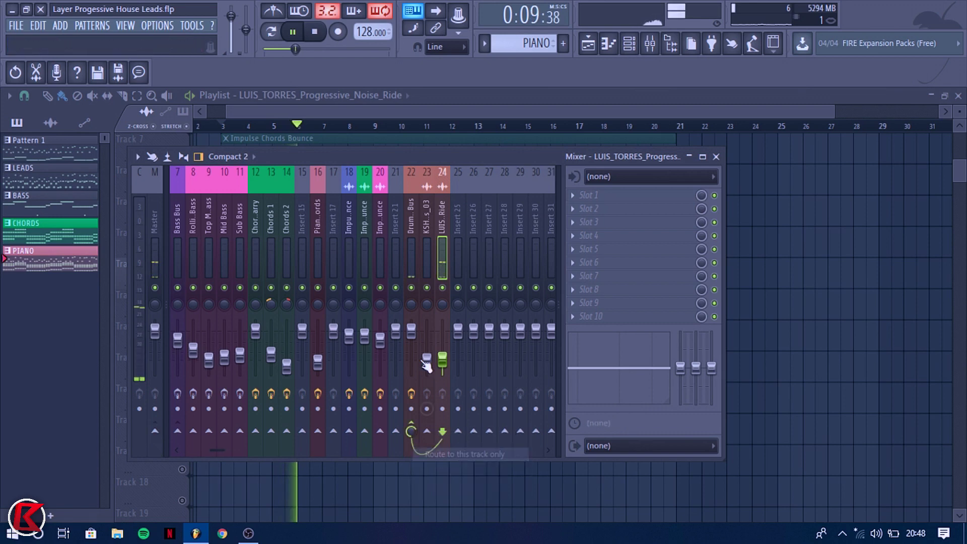
{"action": "left_click", "coordinate": [407, 231]}
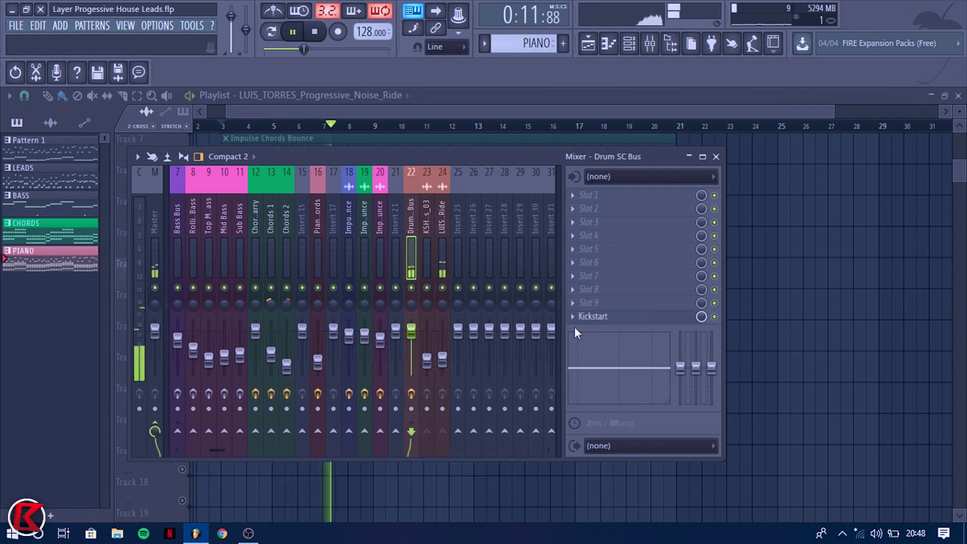
Solo playlist Tracks 11 and 12 and listen to the noise ride together with the claps.
{"action": "left_click", "coordinate": [716, 156]}
{"action": "key", "text": "space"}
{"action": "key", "text": "space"}
{"action": "left_click", "coordinate": [182, 314]}
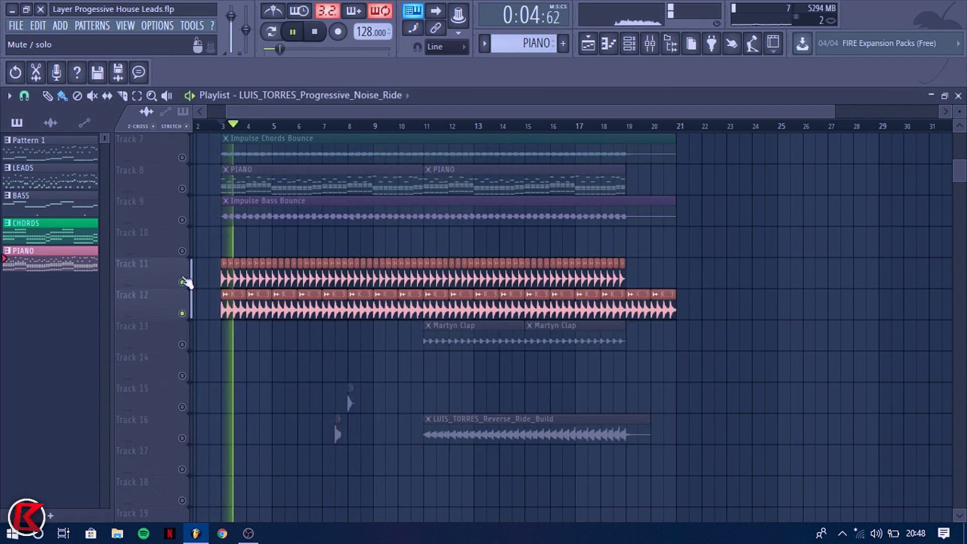
{"action": "double_click", "coordinate": [652, 42]}
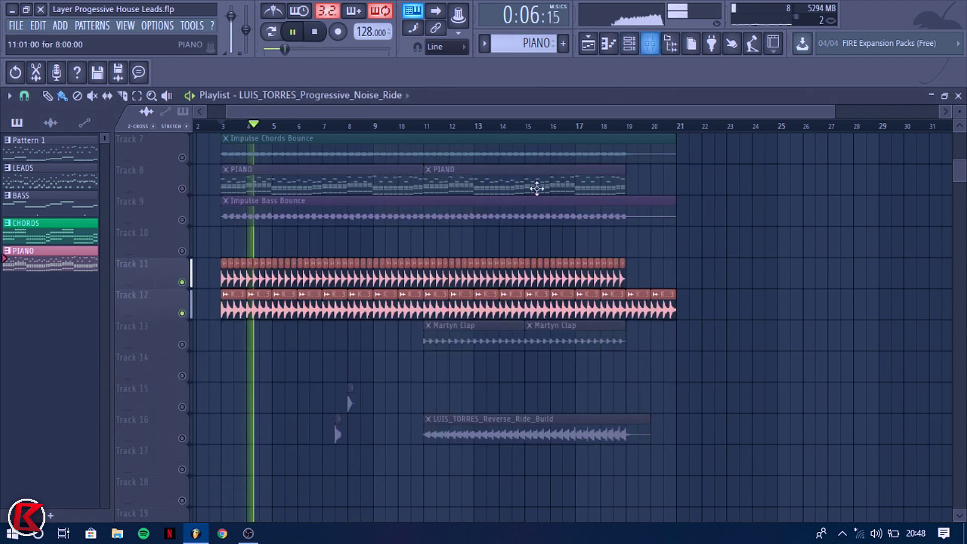
Solo KSHMR_Drop_Claps_03 on insert 23, load Fruity Stereo Shaper in slot 2, and offset its Delay toward the left channel.
{"action": "left_click", "coordinate": [656, 43]}
{"action": "left_click", "coordinate": [429, 209]}
{"action": "key", "text": "space"}
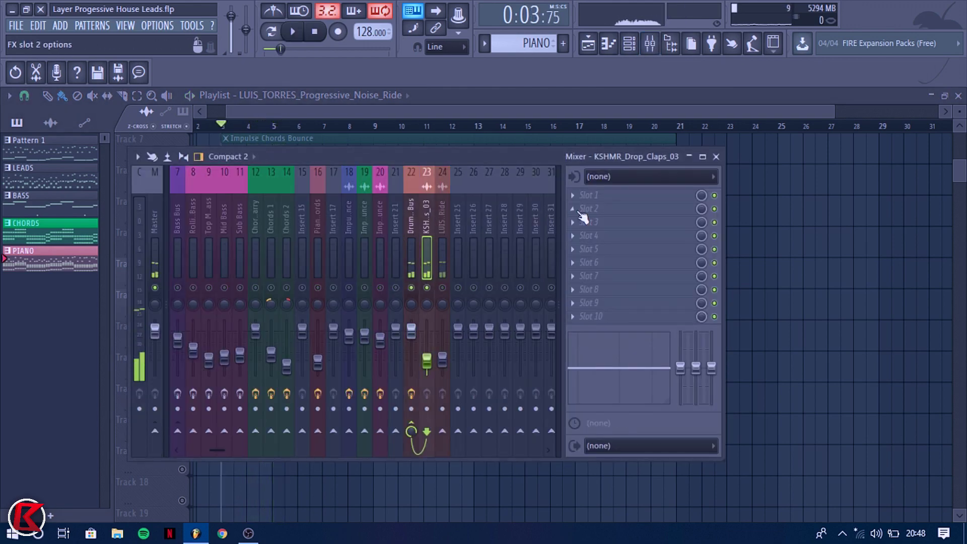
{"action": "left_click", "coordinate": [584, 208]}
{"action": "left_click", "coordinate": [503, 46]}
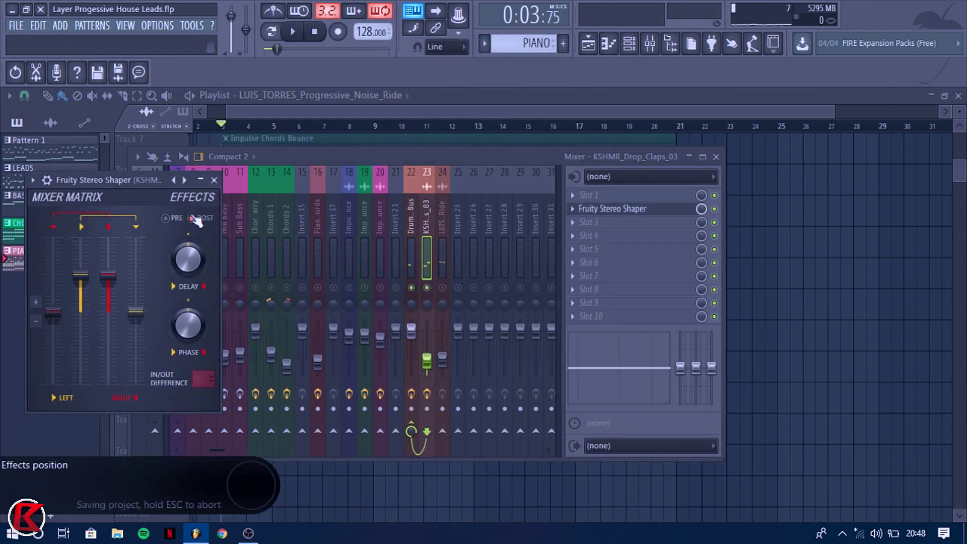
{"action": "key", "text": "space"}
{"action": "left_click_drag", "start_coordinate": [184, 275], "coordinate": [184, 264]}
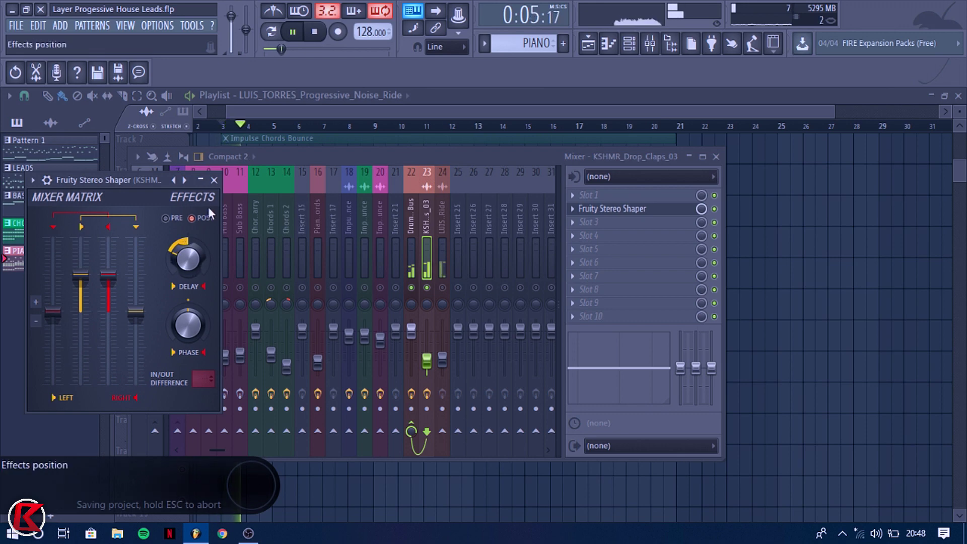
{"action": "left_click", "coordinate": [213, 180]}
Unmute the noise ride on insert 24 and slightly lower the claps' volume on insert 23.
{"action": "left_click", "coordinate": [650, 44]}
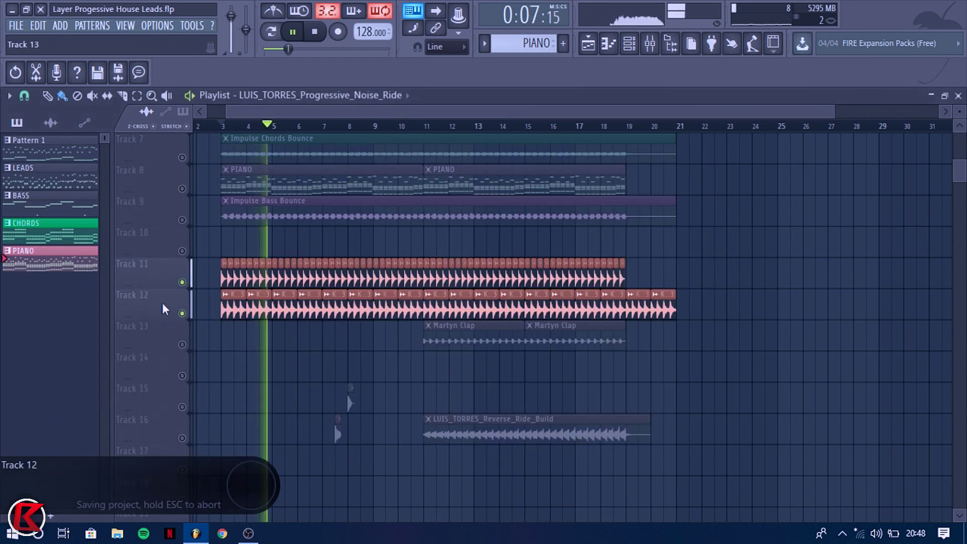
{"action": "left_click", "coordinate": [650, 44]}
{"action": "left_click", "coordinate": [442, 287]}
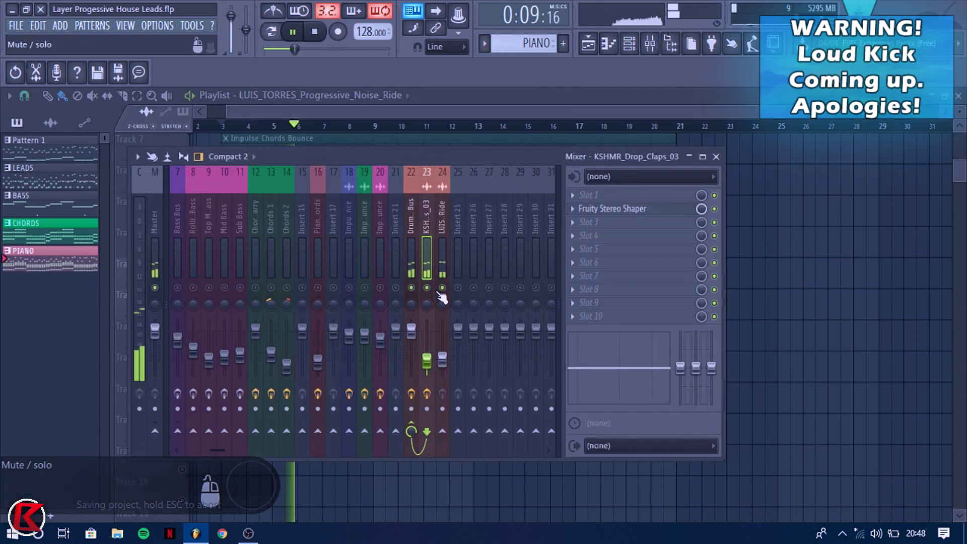
{"action": "left_click_drag", "start_coordinate": [441, 367], "coordinate": [441, 370]}
Unsolo the drum tracks and play the full arrangement with the mixer open.
{"action": "key", "text": "F9"}
{"action": "key", "text": "space"}
{"action": "right_click", "coordinate": [176, 249]}
{"action": "left_click", "coordinate": [162, 251]}
{"action": "right_click", "coordinate": [183, 251]}
{"action": "key", "text": "space"}
{"action": "key", "text": "F9"}
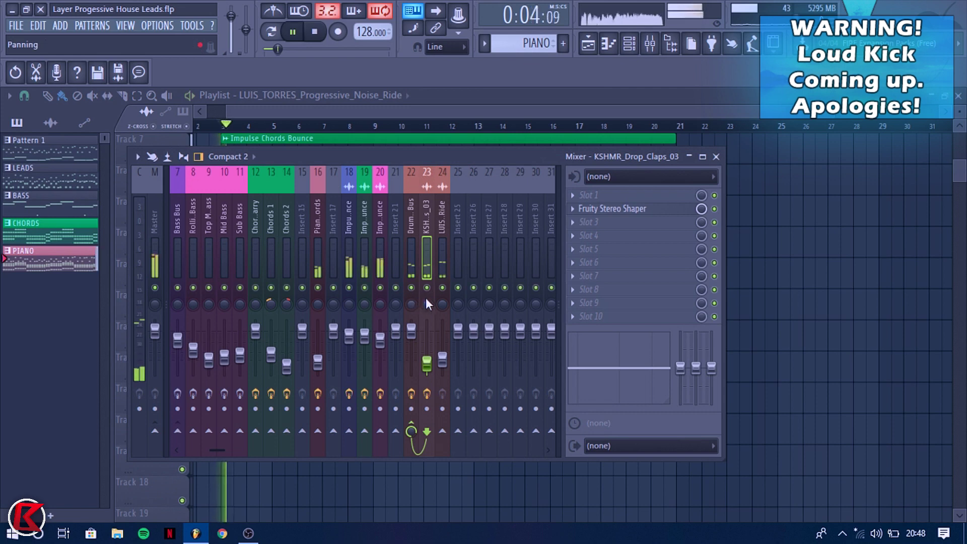
Set the noise ride and claps inserts each to 32% (-18.8 dB), auditioning each with the other muted.
{"action": "left_click", "coordinate": [442, 288]}
{"action": "left_click", "coordinate": [427, 288]}
{"action": "left_click", "coordinate": [442, 287]}
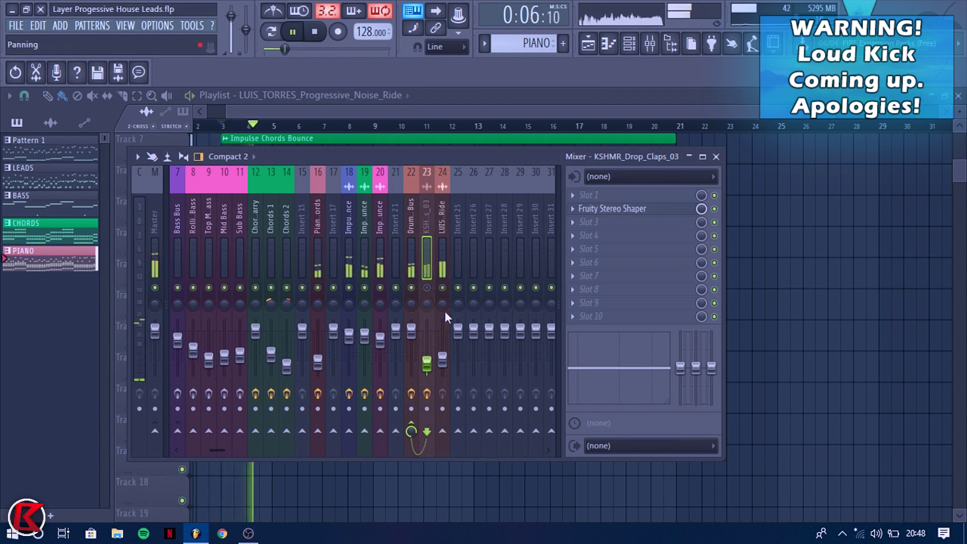
{"action": "left_click", "coordinate": [442, 359]}
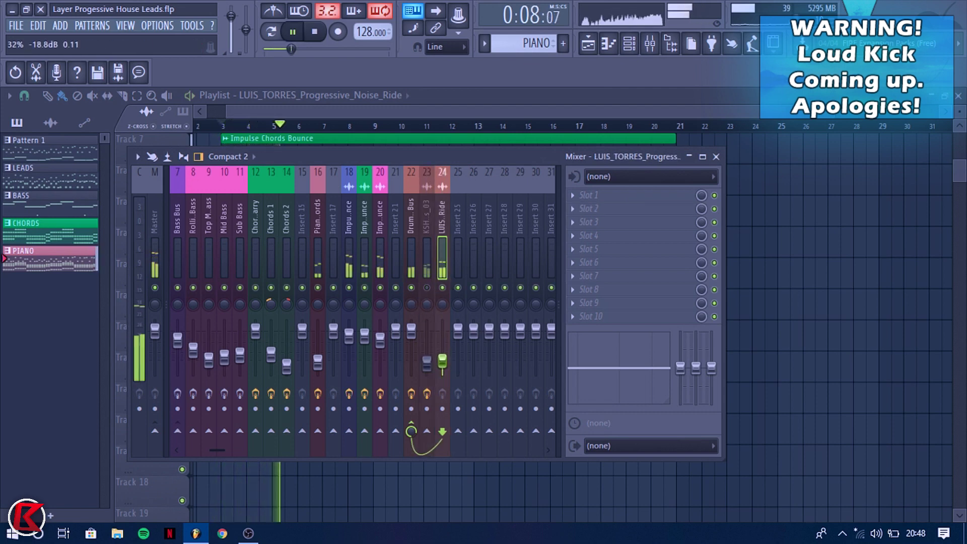
{"action": "left_click", "coordinate": [442, 288]}
{"action": "left_click", "coordinate": [426, 288]}
{"action": "left_click", "coordinate": [427, 360]}
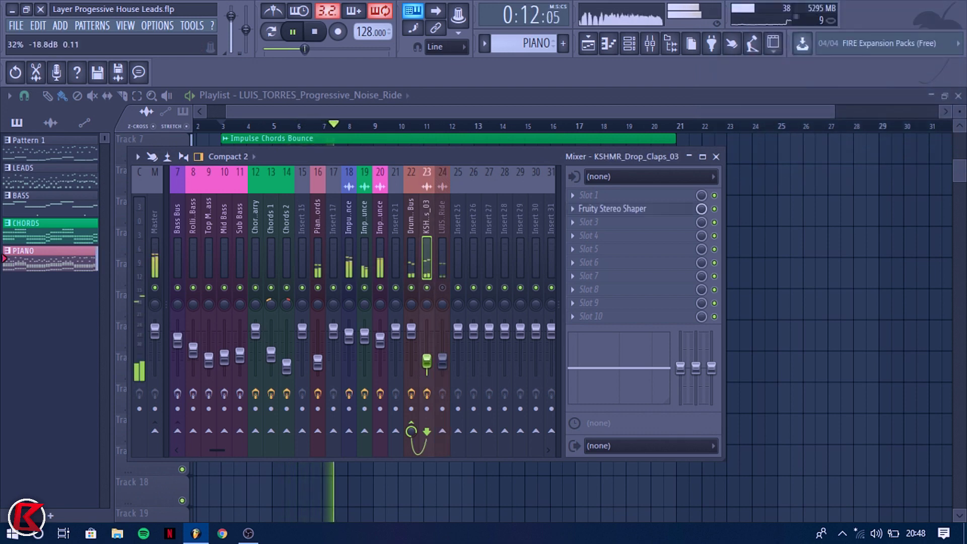
{"action": "key", "text": "space"}
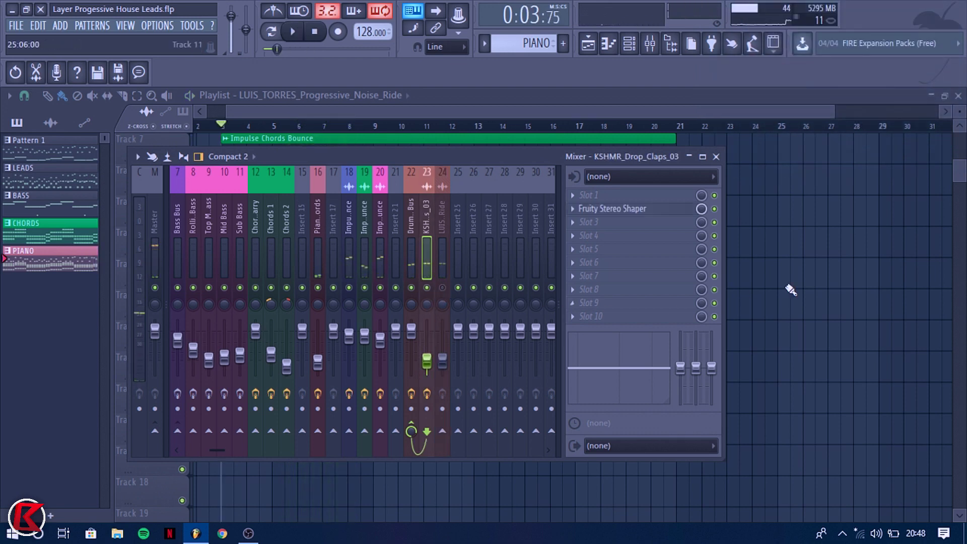
Unmute insert 24 and compare the full mix with and without the noise ride.
{"action": "key", "text": "F9"}
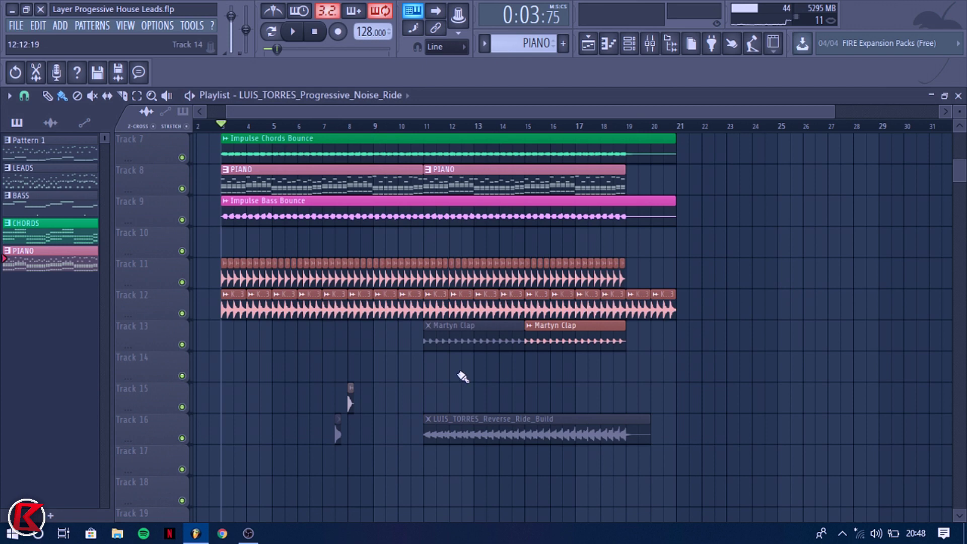
{"action": "left_click", "coordinate": [657, 50]}
{"action": "key", "text": "space"}
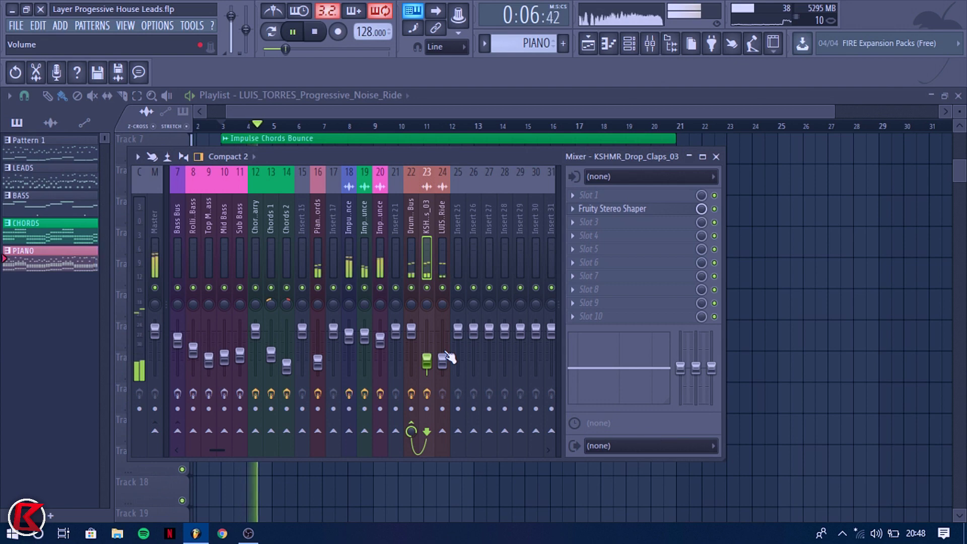
{"action": "left_click", "coordinate": [443, 288]}
{"action": "left_click", "coordinate": [442, 288]}
{"action": "right_click", "coordinate": [729, 333]}
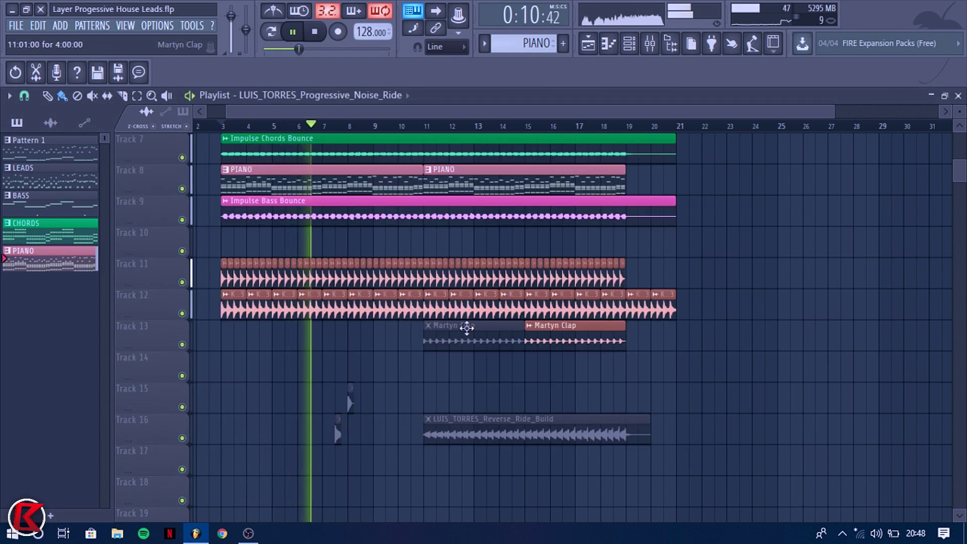
Unmute the first Martyn Clap clip on Track 13 and assign the sample to mixer insert 25.
{"action": "right_click", "coordinate": [467, 329], "text": "alt"}
{"action": "left_click", "coordinate": [464, 347]}
{"action": "left_click", "coordinate": [650, 46]}
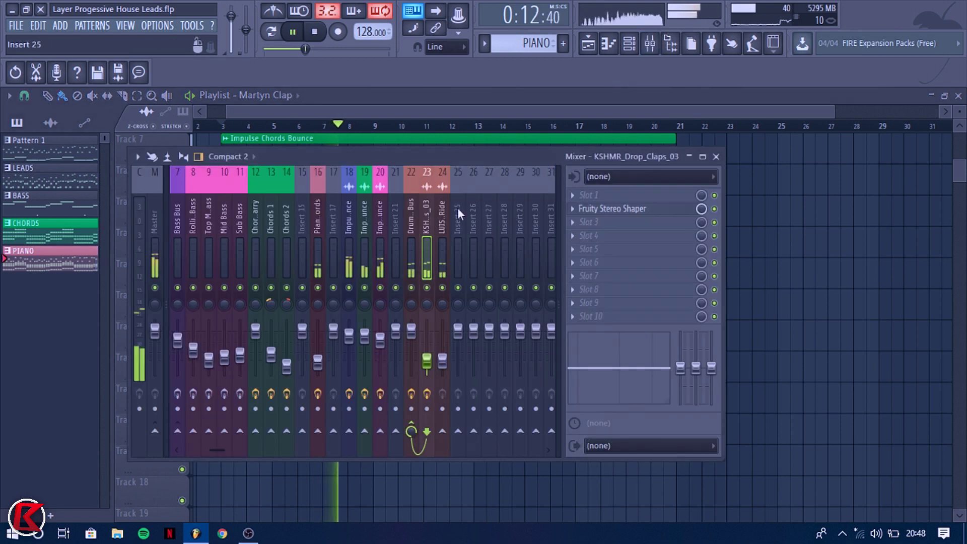
{"action": "left_click", "coordinate": [457, 208]}
{"action": "key", "text": "ctrl+l"}
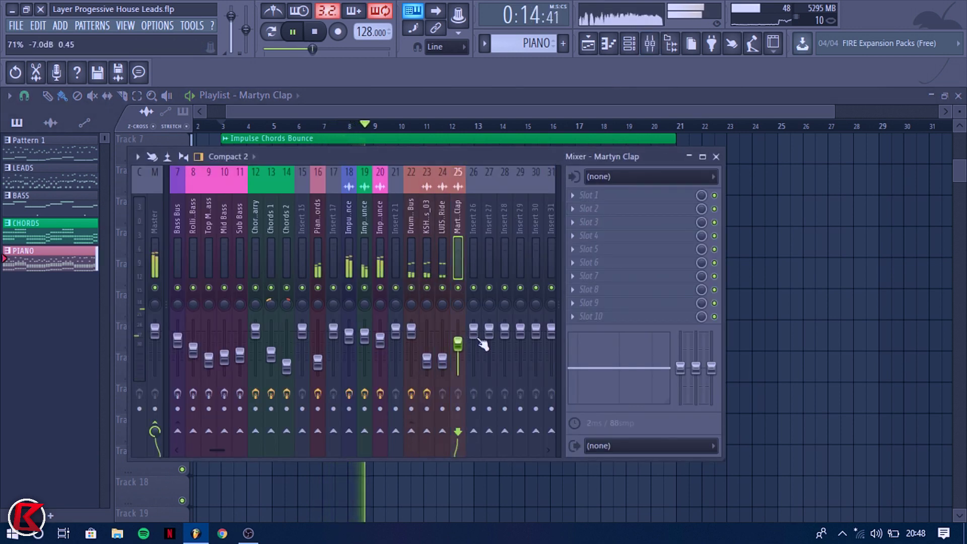
Route Martyn Clap only to the Drum SC Bus and set its volume to 81% (-4.4 dB).
{"action": "right_click", "coordinate": [411, 431]}
{"action": "left_click", "coordinate": [438, 457]}
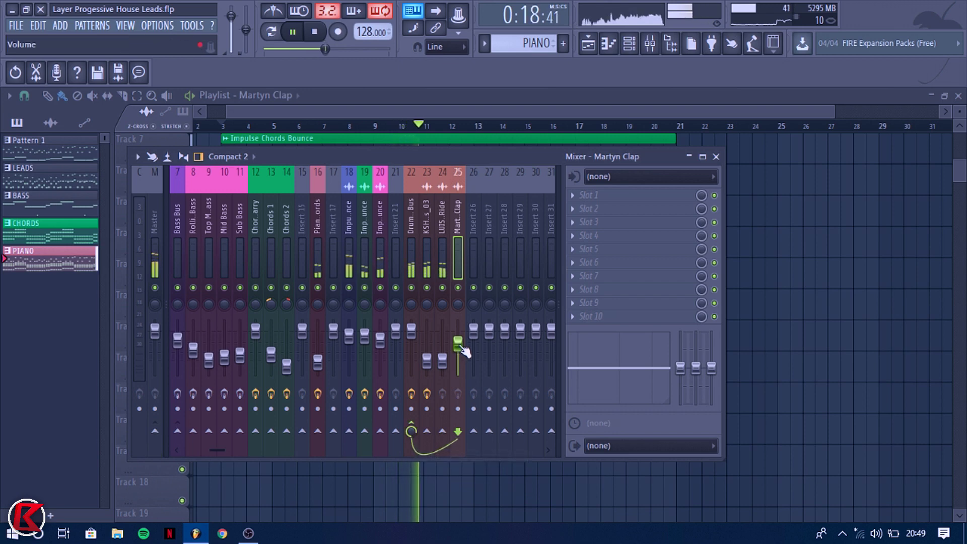
{"action": "left_click_drag", "start_coordinate": [460, 346], "coordinate": [461, 342]}
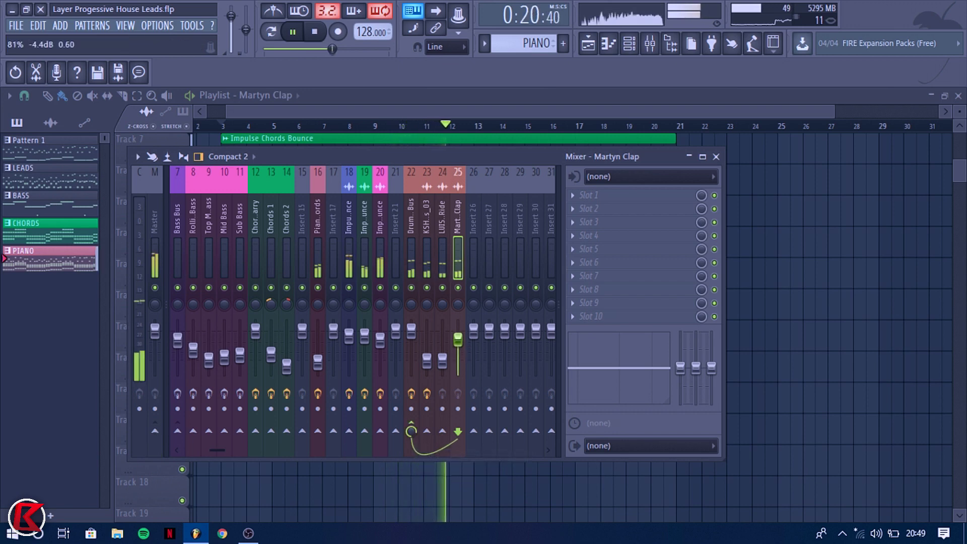
{"action": "key", "text": "F9"}
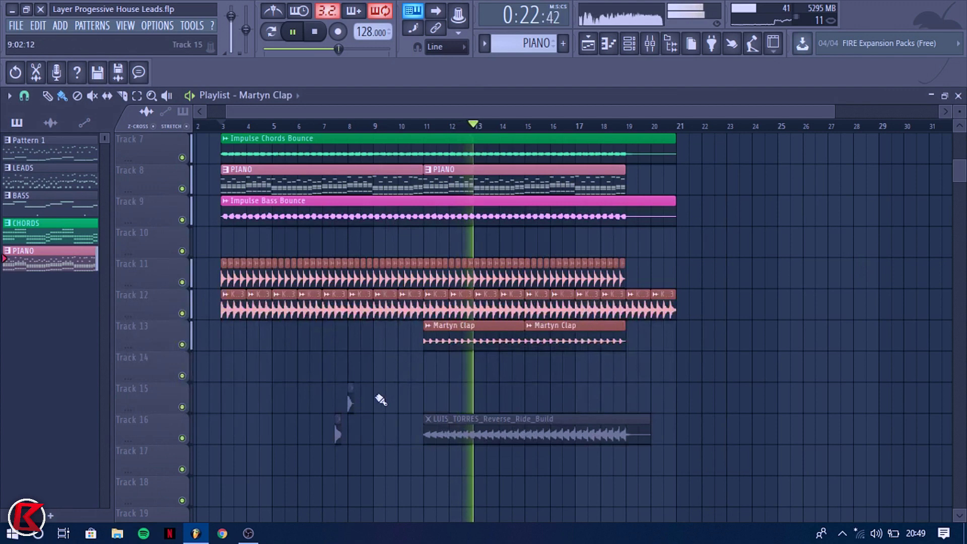
{"action": "key", "text": "space"}
Move LUIS_TORRES_Reverse_Ride_Build to Track 14 at bar 11, unmuted, and assign it to insert 26 routed only to the Drum SC Bus.
{"action": "left_click_drag", "start_coordinate": [449, 424], "coordinate": [480, 370]}
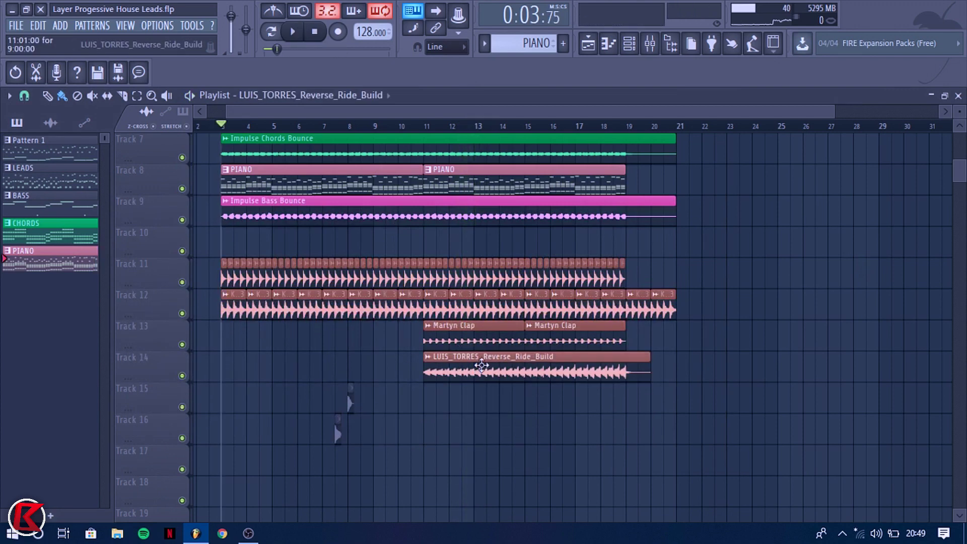
{"action": "left_click", "coordinate": [649, 44]}
{"action": "left_click", "coordinate": [473, 217]}
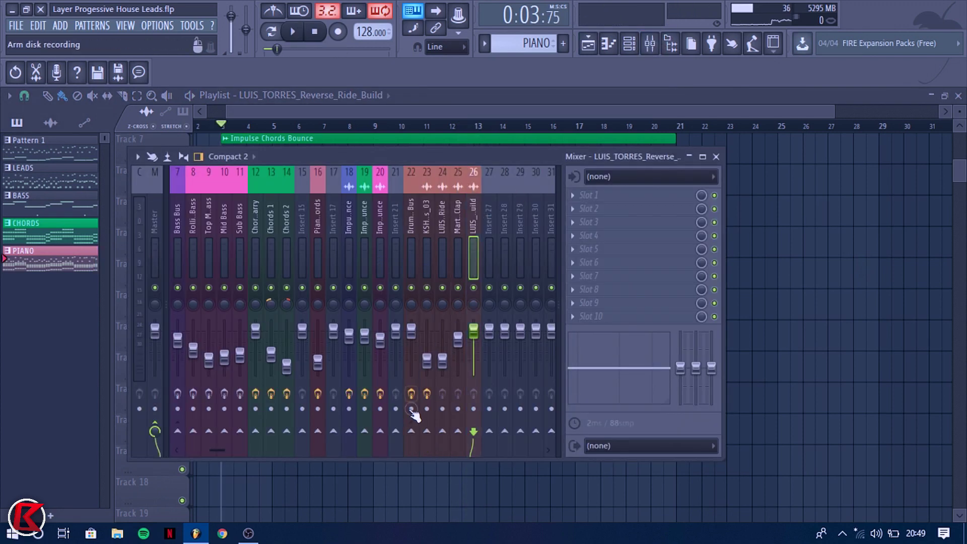
{"action": "right_click", "coordinate": [411, 432]}
{"action": "left_click", "coordinate": [437, 454]}
{"action": "left_click", "coordinate": [715, 157]}
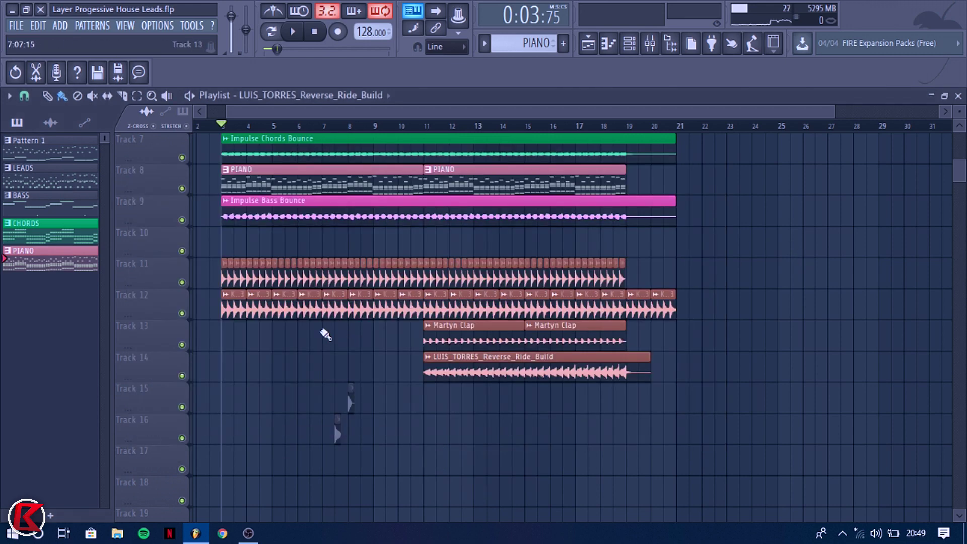
Solo Track 14 with the playhead at bar 11 and raise the IN fade of LUIS_TORRES_Reverse_Ride_Build in its sample settings.
{"action": "right_click", "coordinate": [182, 375]}
{"action": "left_click", "coordinate": [424, 126]}
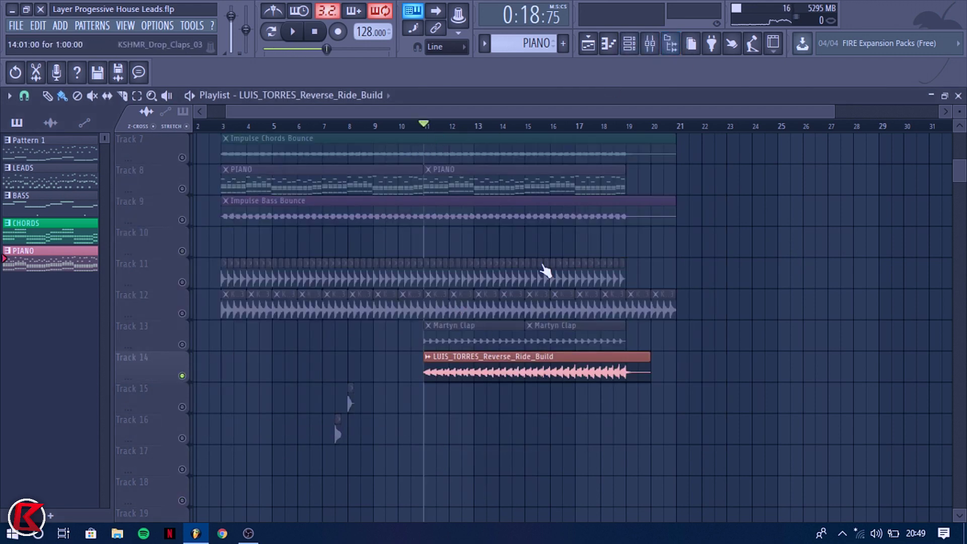
{"action": "double_click", "coordinate": [496, 363]}
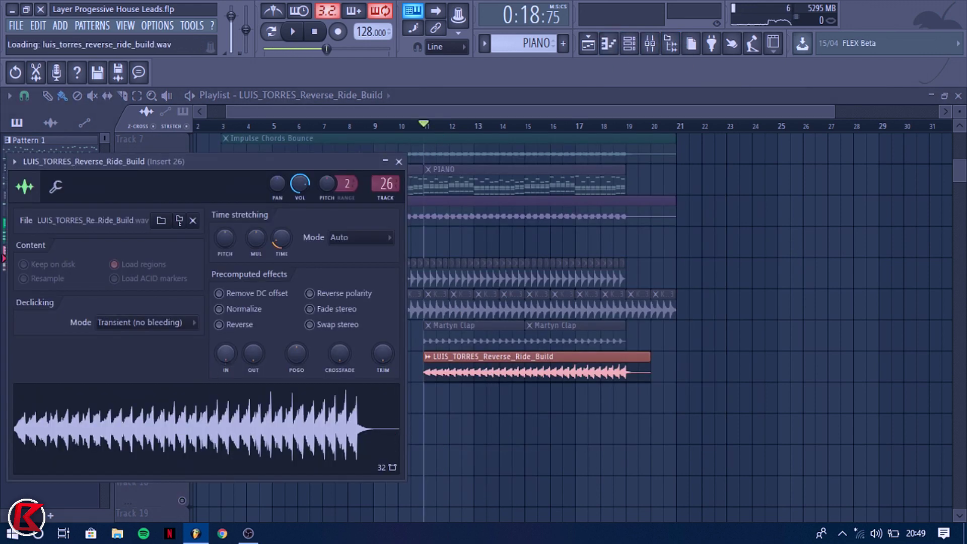
{"action": "key", "text": "ctrl+s"}
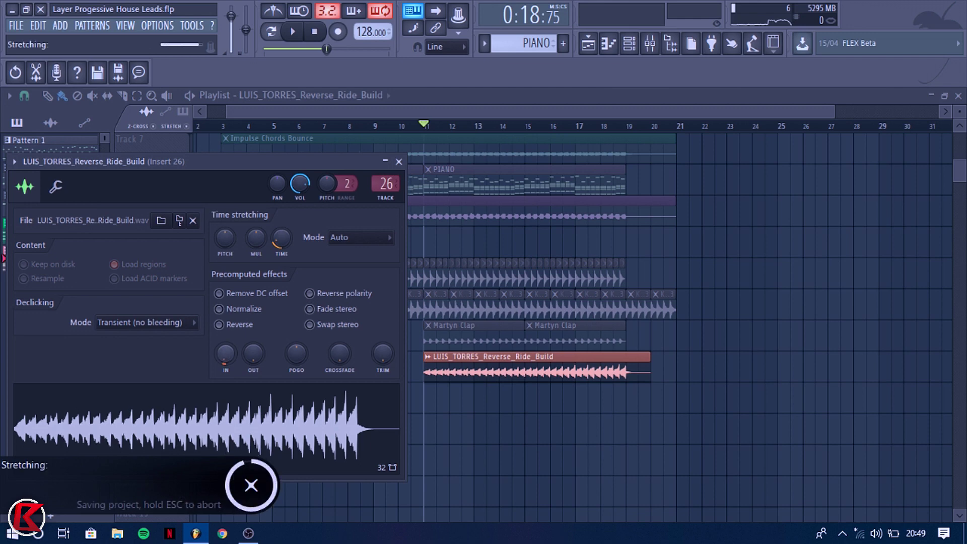
{"action": "left_click", "coordinate": [398, 161]}
{"action": "double_click", "coordinate": [540, 357]}
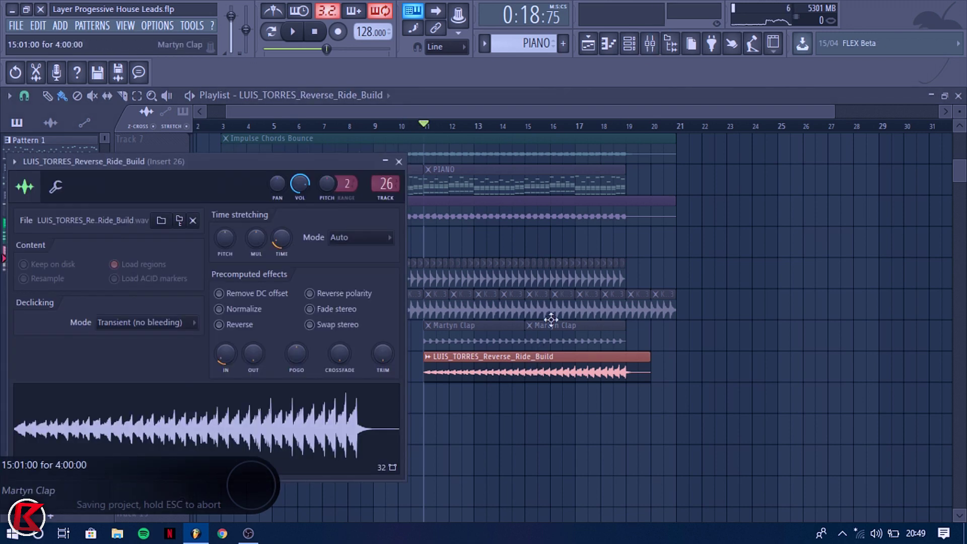
{"action": "left_click", "coordinate": [396, 161]}
Lower the reverse ride build's volume on insert 26 and listen to it soloed.
{"action": "left_click", "coordinate": [649, 44]}
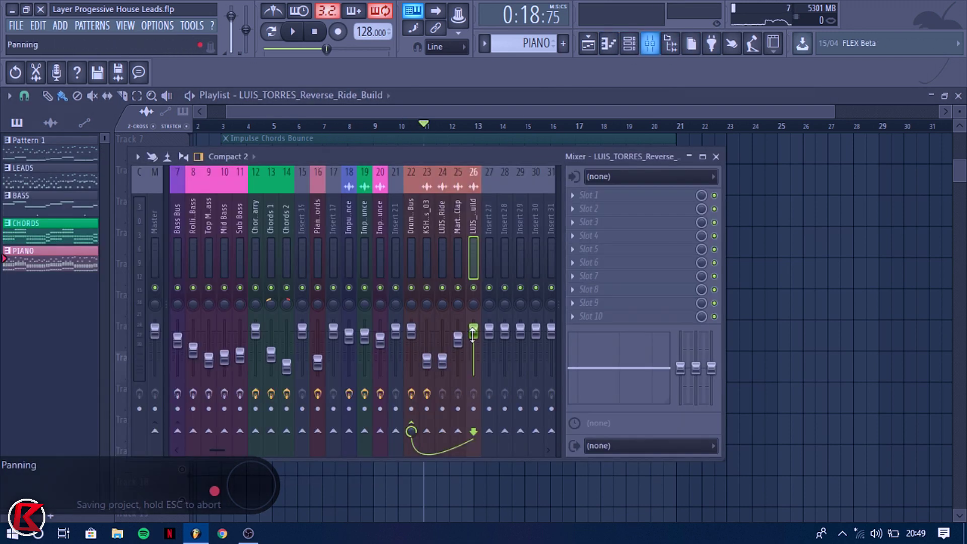
{"action": "left_click_drag", "start_coordinate": [474, 335], "coordinate": [473, 346]}
{"action": "key", "text": "space"}
{"action": "left_click", "coordinate": [715, 157]}
{"action": "key", "text": "space"}
Unsolo Track 14 and set insert 26's volume to 54% (-11.4 dB) against the full mix.
{"action": "right_click", "coordinate": [182, 251]}
{"action": "right_click", "coordinate": [182, 250]}
{"action": "key", "text": "space"}
{"action": "left_click", "coordinate": [648, 45]}
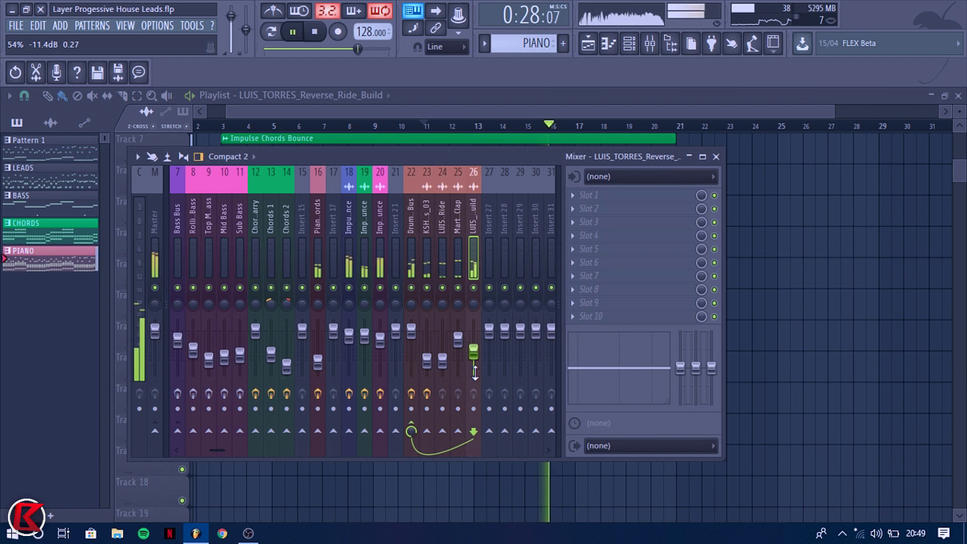
{"action": "left_click_drag", "start_coordinate": [482, 366], "coordinate": [473, 372]}
{"action": "right_click", "coordinate": [495, 333]}
{"action": "left_click", "coordinate": [508, 315]}
{"action": "key", "text": "F9"}
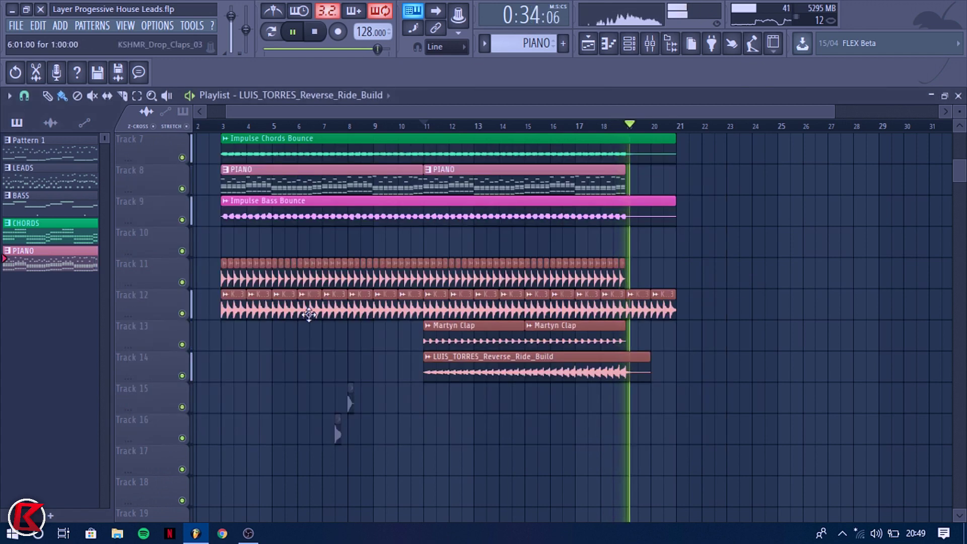
Delete the two KSHMR_Drop_Claps_03 clips on Track 12 that extend past bar 19.
{"action": "right_click", "coordinate": [639, 308]}
{"action": "right_click", "coordinate": [663, 306]}
{"action": "key", "text": "space"}
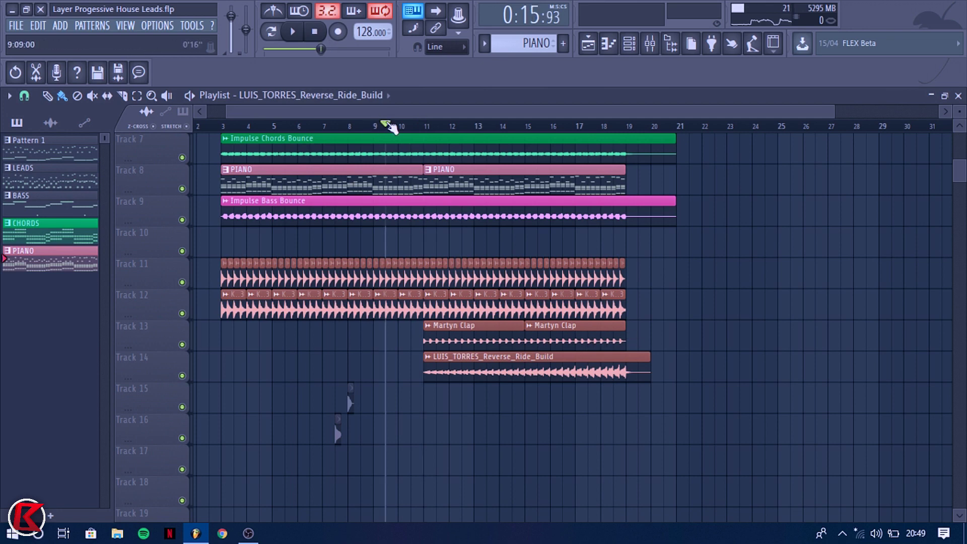
Try the drop without the KSHMR_Drop_Claps_03 clip at bar 10 on Track 12, and undo its deletion.
{"action": "key", "text": "space"}
{"action": "right_click", "coordinate": [412, 305]}
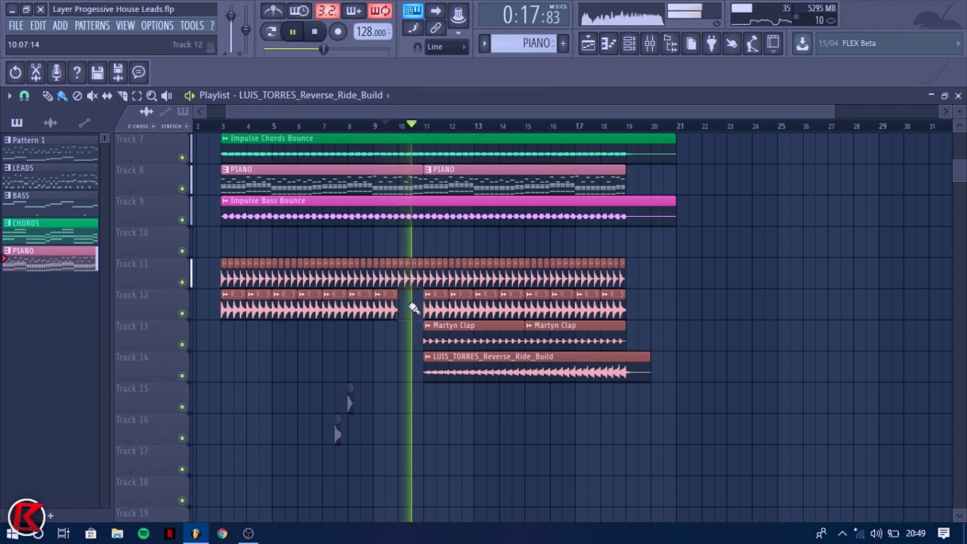
{"action": "key", "text": "space"}
{"action": "key", "text": "ctrl+z"}
Delete the LUIS_TORRES_Progressive_Noise_Ride clips within bars 10 and 18 on Track 11.
{"action": "right_click", "coordinate": [410, 277]}
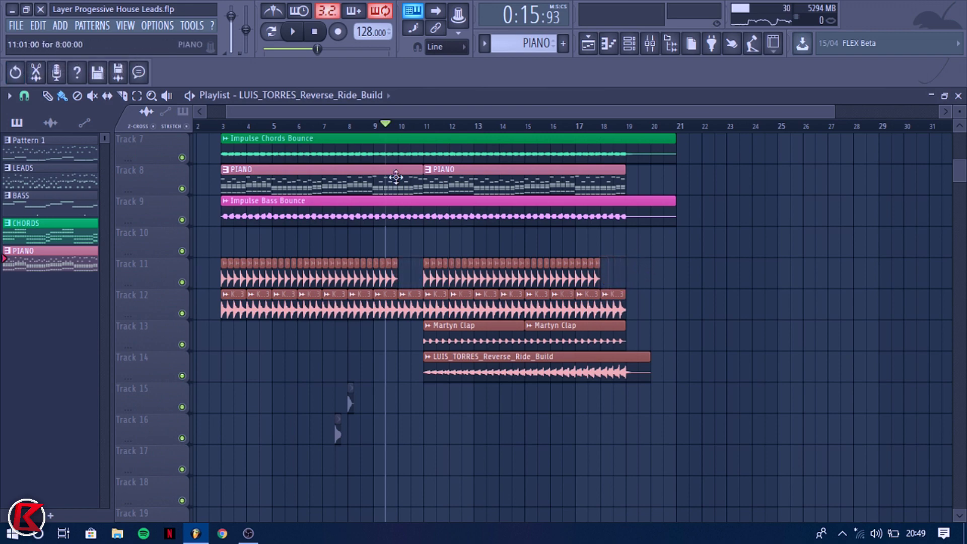
{"action": "scroll", "coordinate": [323, 413], "scroll_direction": "up", "scroll_amount": 7}
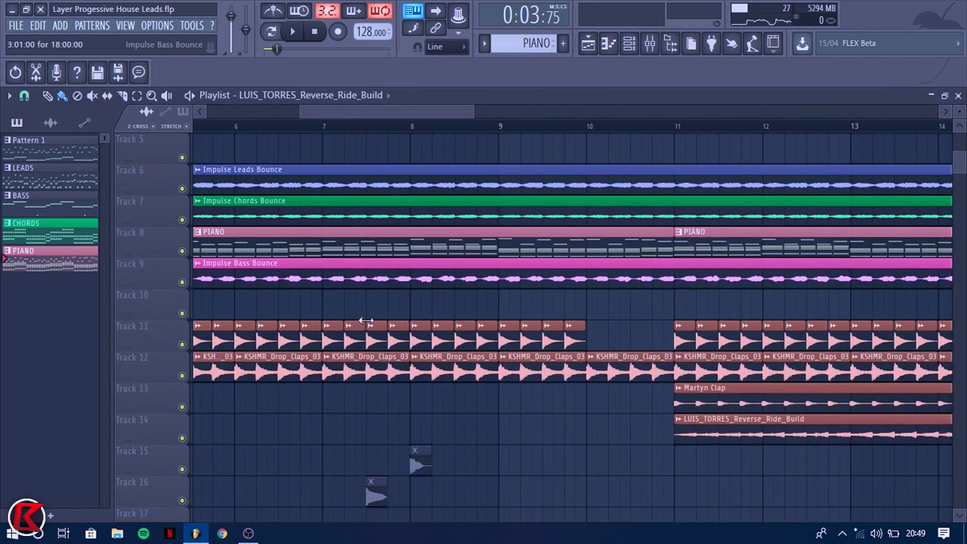
{"action": "scroll", "coordinate": [406, 397], "scroll_direction": "down", "scroll_amount": 6}
{"action": "scroll", "coordinate": [335, 360], "scroll_direction": "down", "scroll_amount": 1}
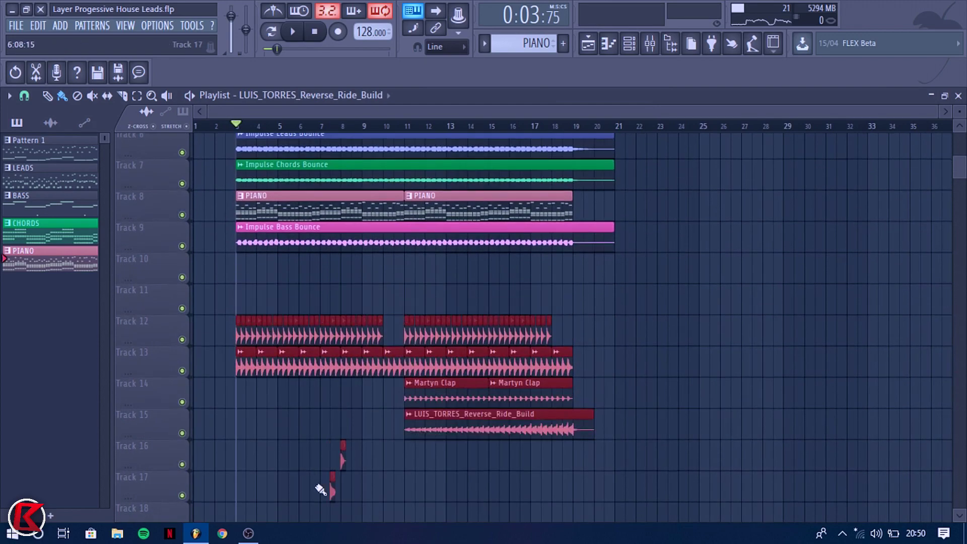
Move the drum clips down one track and paint Progressive Kick clips on every beat of bars 3–9 and 11–17 on Track 11.
{"action": "scroll", "coordinate": [237, 282], "scroll_direction": "up", "scroll_amount": 3}
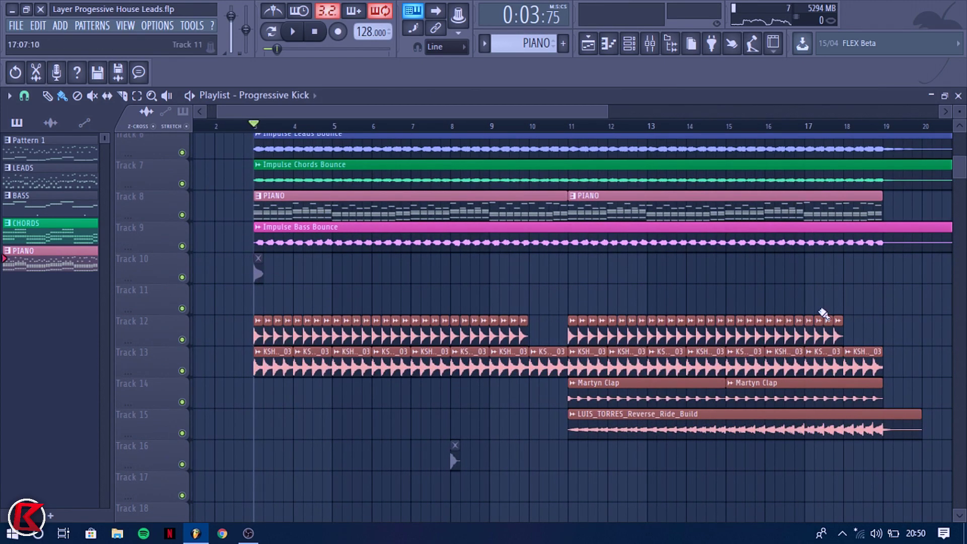
{"action": "left_click_drag", "start_coordinate": [881, 308], "coordinate": [214, 506], "text": "ctrl"}
{"action": "key", "text": "shift+Down"}
{"action": "key", "text": "ctrl+d"}
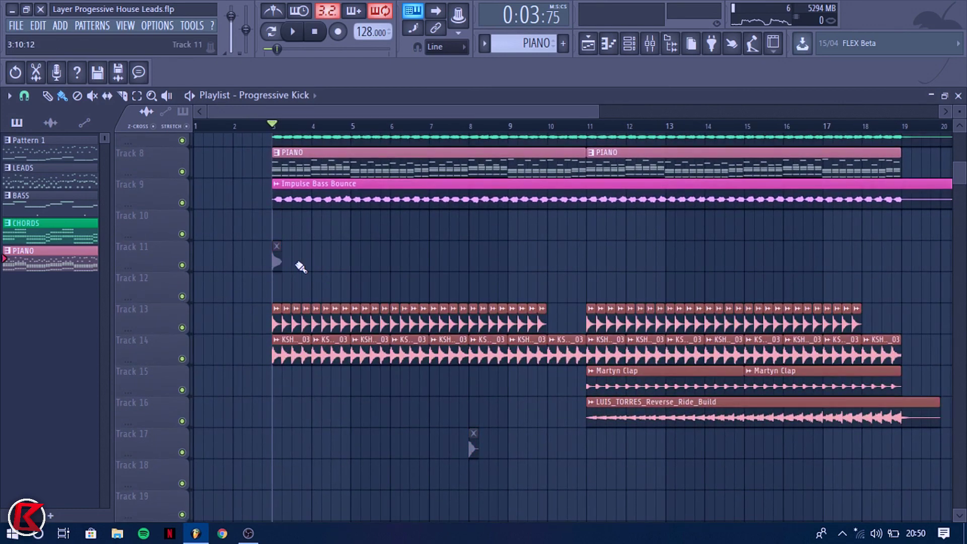
{"action": "left_click_drag", "start_coordinate": [289, 267], "coordinate": [802, 267]}
{"action": "left_click_drag", "start_coordinate": [900, 275], "coordinate": [902, 277]}
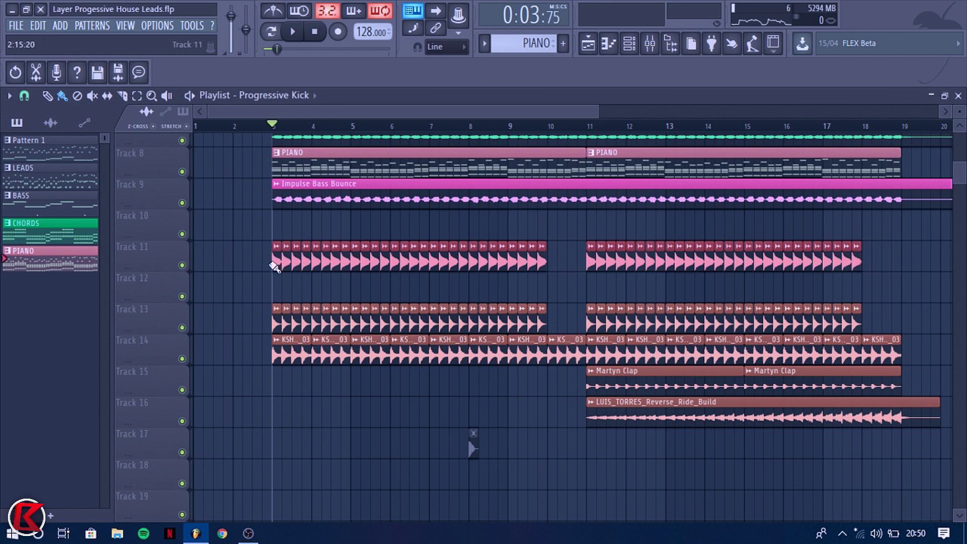
Copy Impulse Bass Bounce to Track 10, cut to the first beat of bar 3, and enlarge Tracks 10 and 11 for waveform comparison.
{"action": "scroll", "coordinate": [239, 212], "scroll_direction": "up", "scroll_amount": 2}
{"action": "left_click_drag", "start_coordinate": [306, 194], "coordinate": [307, 230], "text": "shift"}
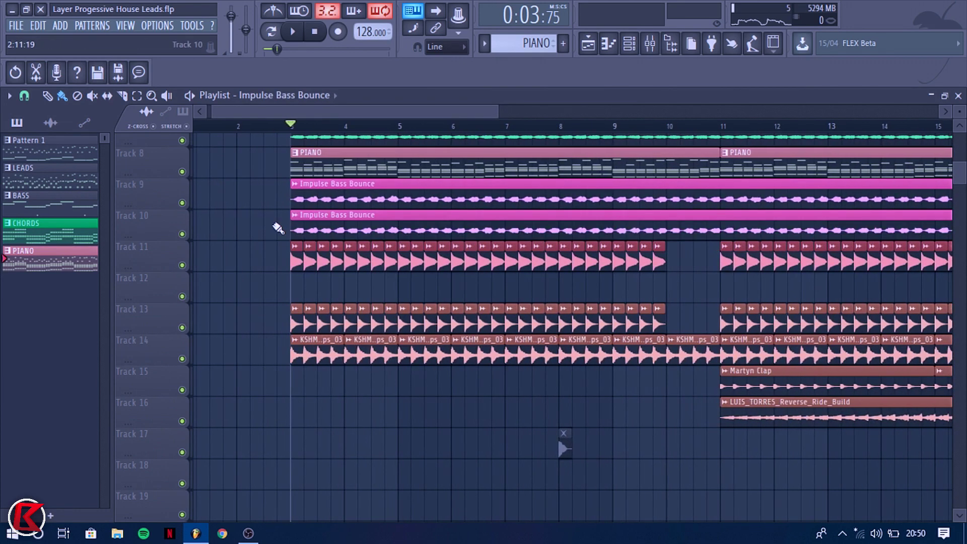
{"action": "right_click", "coordinate": [344, 226]}
{"action": "scroll", "coordinate": [195, 244], "scroll_direction": "up", "scroll_amount": 3}
{"action": "left_click_drag", "start_coordinate": [116, 269], "coordinate": [117, 387]}
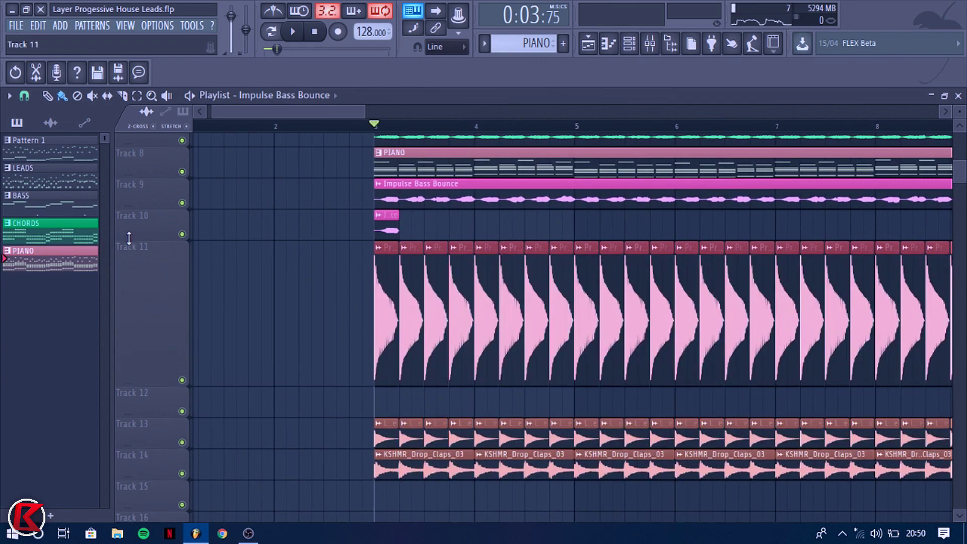
{"action": "left_click_drag", "start_coordinate": [129, 240], "coordinate": [128, 366]}
{"action": "scroll", "coordinate": [360, 382], "scroll_direction": "up", "scroll_amount": 1}
{"action": "scroll", "coordinate": [340, 327], "scroll_direction": "down", "scroll_amount": 4}
{"action": "scroll", "coordinate": [434, 250], "scroll_direction": "up", "scroll_amount": 5}
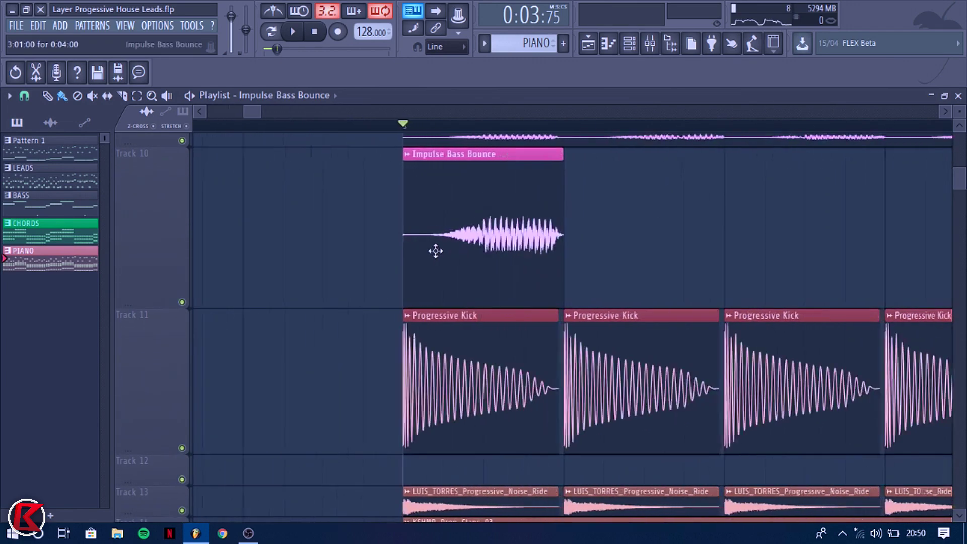
Set the OUT fade in the Progressive Kick sample's precomputed effects to 36%.
{"action": "double_click", "coordinate": [458, 407]}
{"action": "left_click_drag", "start_coordinate": [337, 436], "coordinate": [336, 411]}
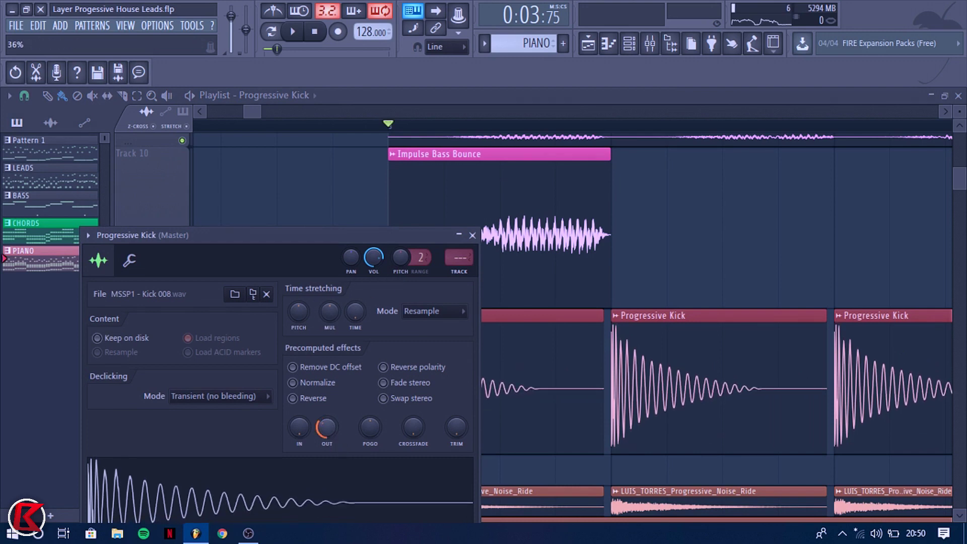
{"action": "left_click", "coordinate": [472, 235]}
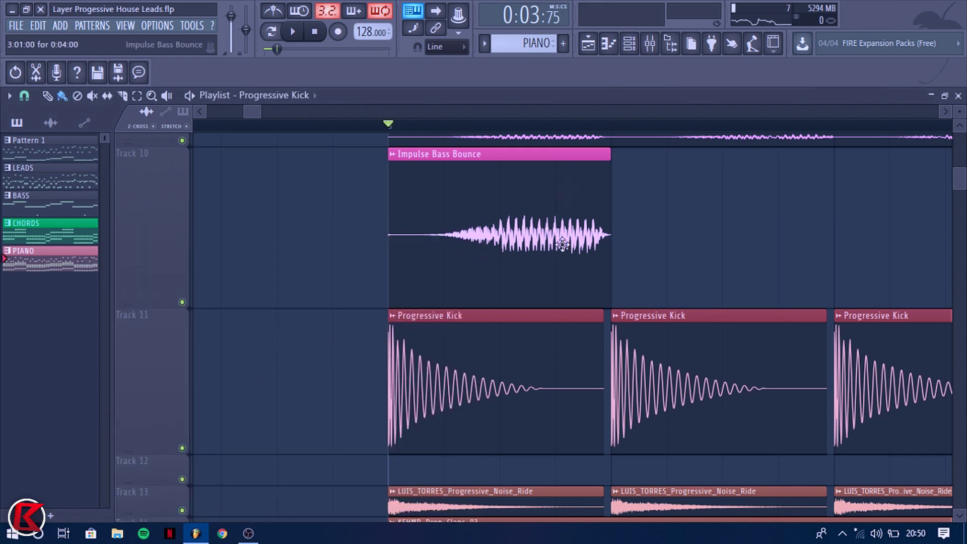
Solo Track 10, audition the first and second halves of the one-beat bass clip separately, and restore its full length.
{"action": "left_click", "coordinate": [181, 302], "text": "ctrl"}
{"action": "left_click_drag", "start_coordinate": [602, 190], "coordinate": [509, 252]}
{"action": "key", "text": "space"}
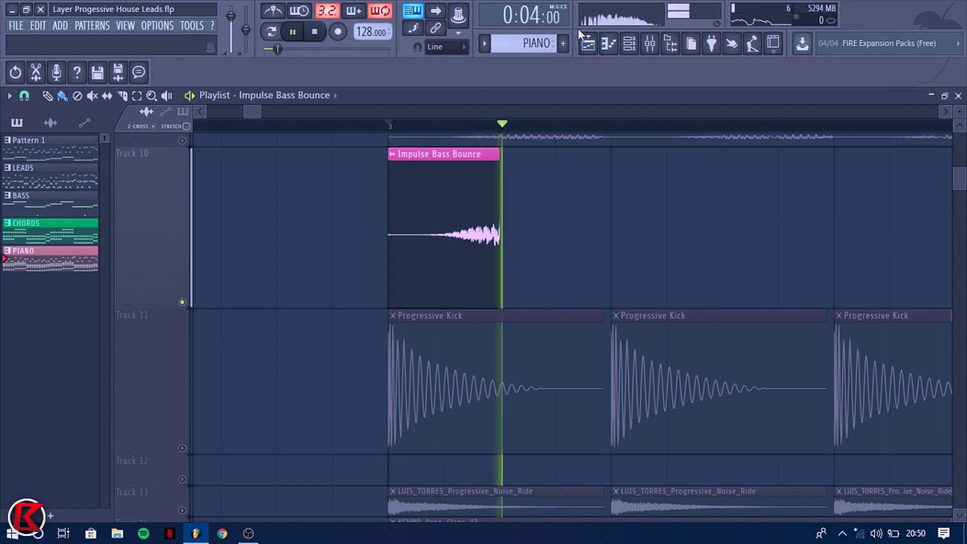
{"action": "key", "text": "space"}
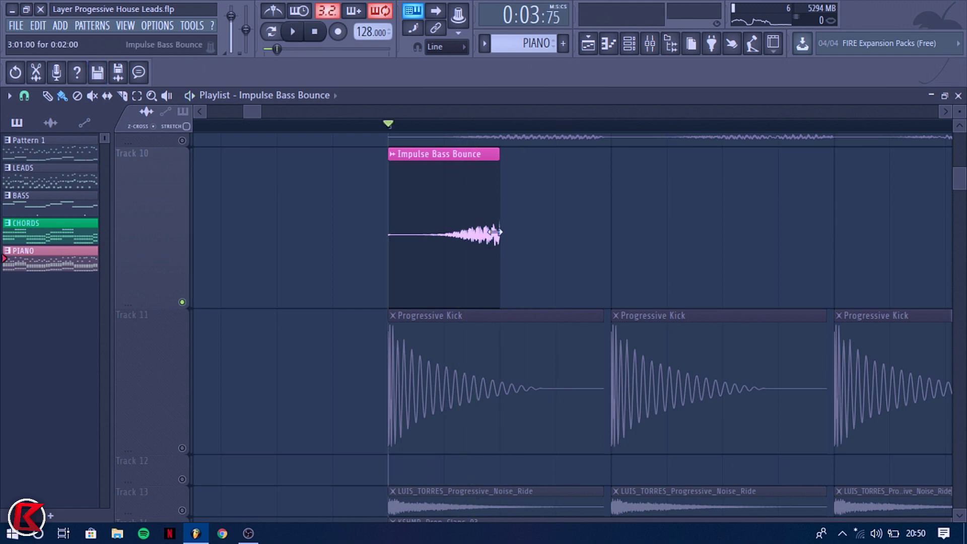
{"action": "left_click_drag", "start_coordinate": [493, 232], "coordinate": [602, 240]}
{"action": "left_click_drag", "start_coordinate": [388, 235], "coordinate": [498, 237]}
{"action": "key", "text": "space"}
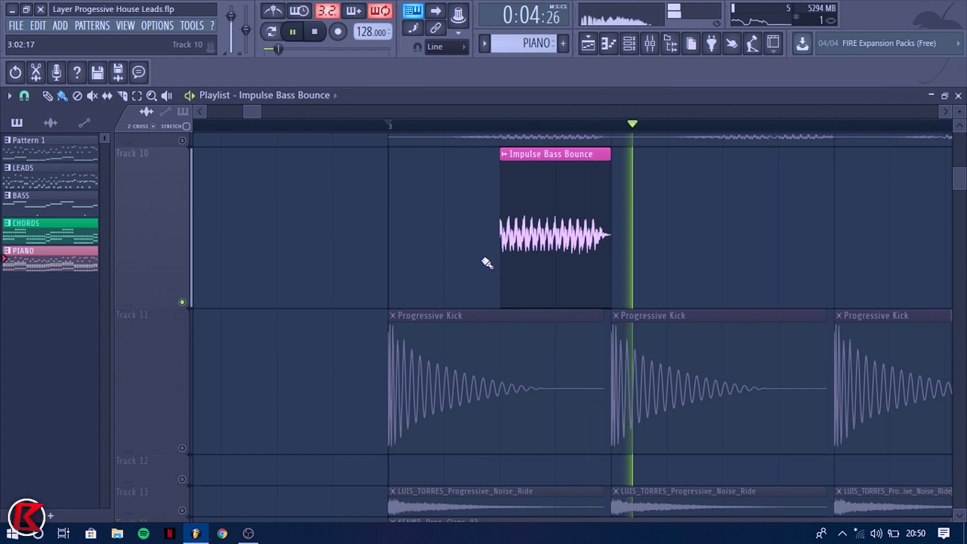
{"action": "key", "text": "space"}
{"action": "left_click_drag", "start_coordinate": [503, 235], "coordinate": [391, 234]}
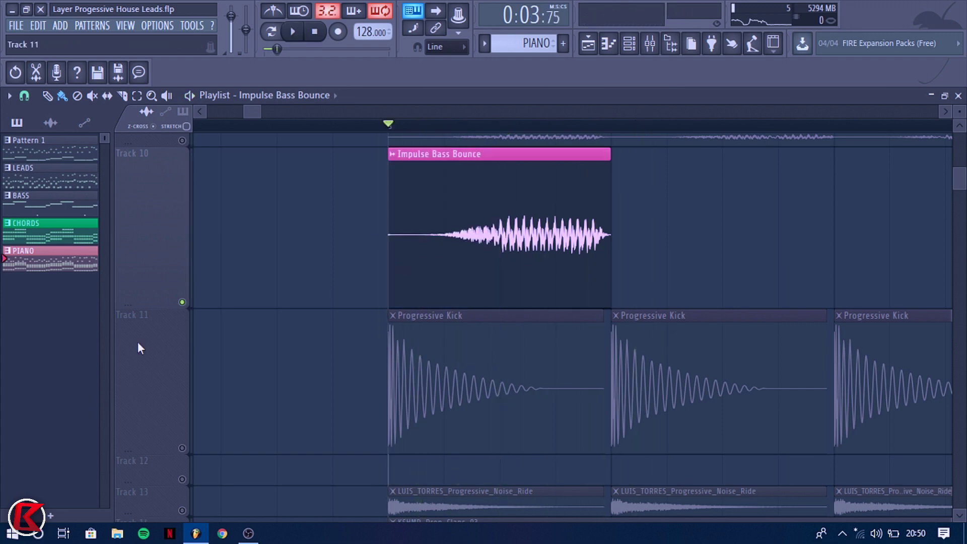
Solo Track 11, audition only the second half of the first kick clip while looping its beat, and restore the full clip.
{"action": "left_click", "coordinate": [180, 400]}
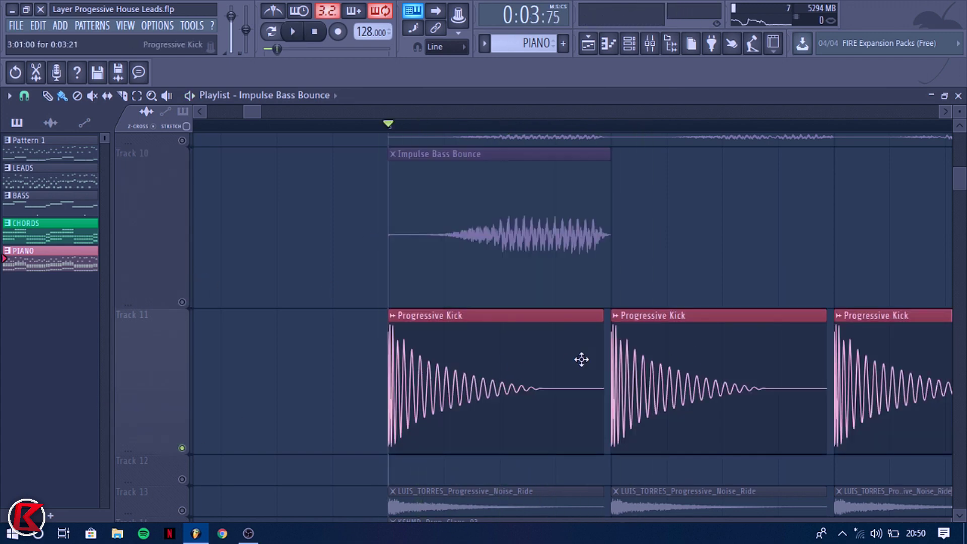
{"action": "left_click_drag", "start_coordinate": [388, 371], "coordinate": [500, 376]}
{"action": "key", "text": "space"}
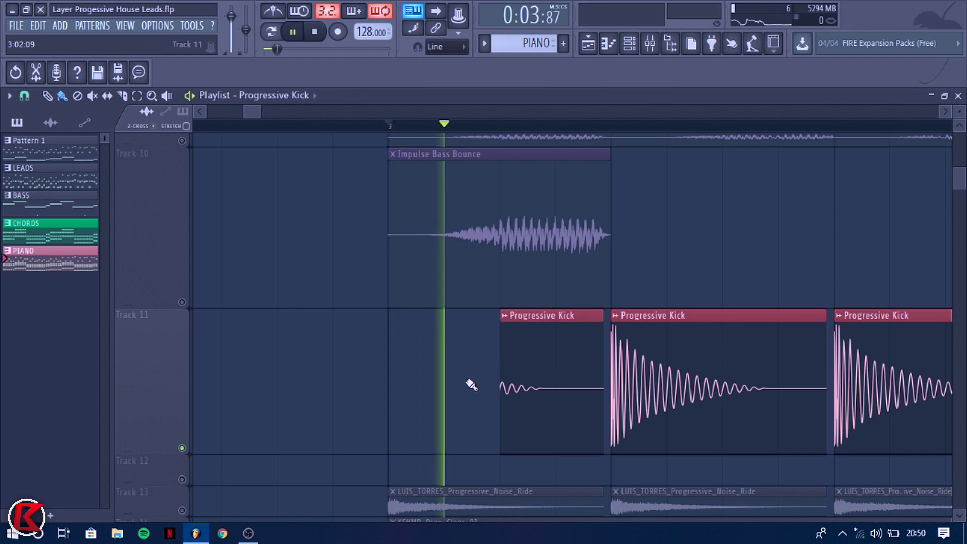
{"action": "key", "text": "space"}
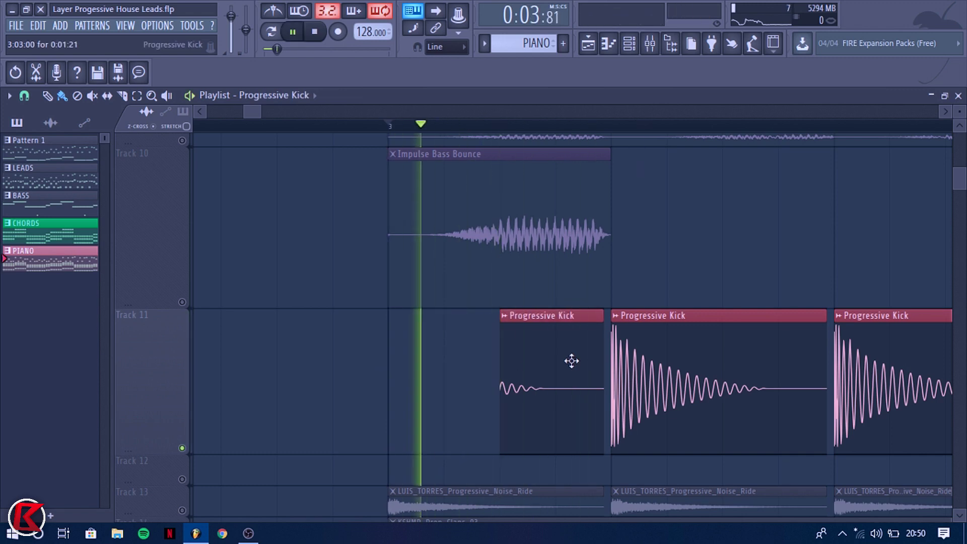
{"action": "left_click_drag", "start_coordinate": [603, 138], "coordinate": [402, 141]}
{"action": "key", "text": "space"}
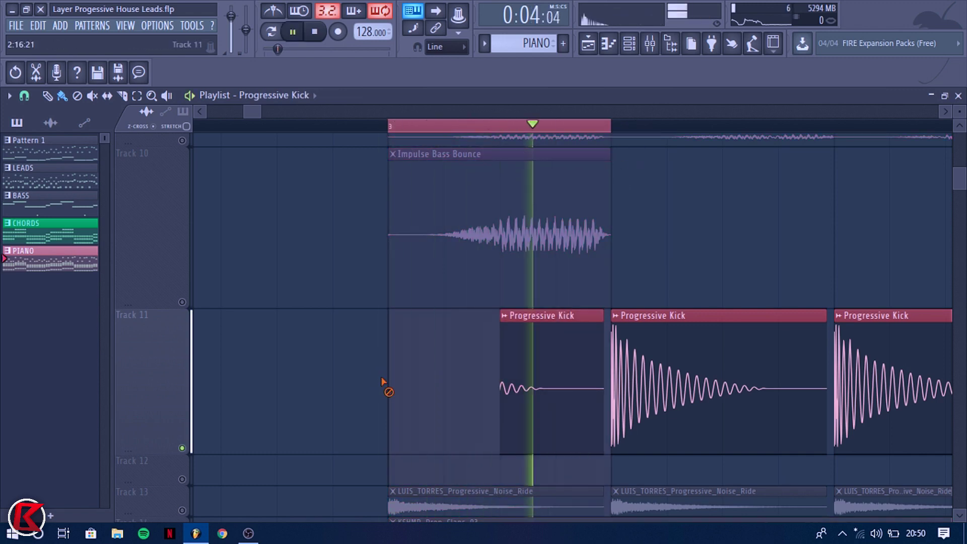
{"action": "key", "text": "space"}
{"action": "left_click_drag", "start_coordinate": [500, 380], "coordinate": [351, 384]}
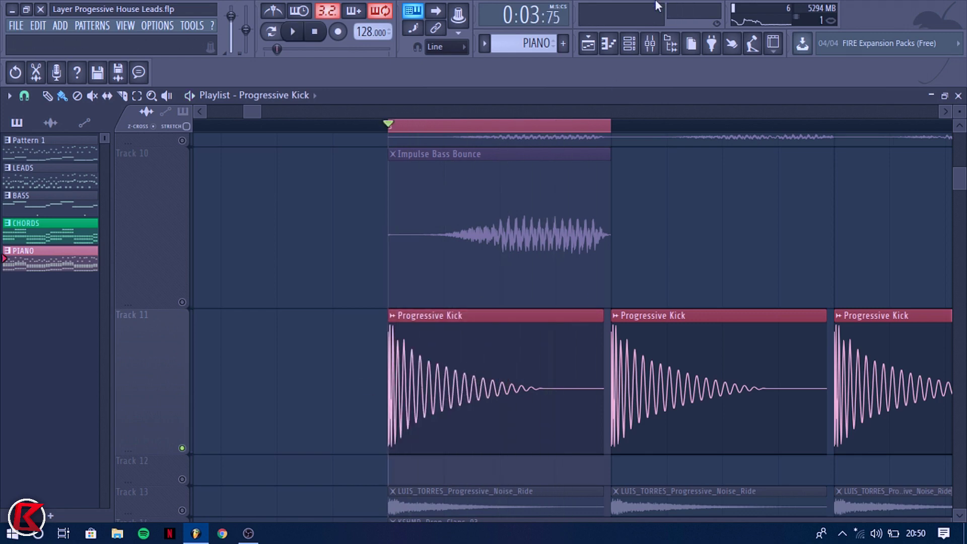
Route the Progressive Kick to mixer insert 28 and lower that insert's volume slightly while checking playback.
{"action": "left_click", "coordinate": [663, 45]}
{"action": "left_click", "coordinate": [503, 229]}
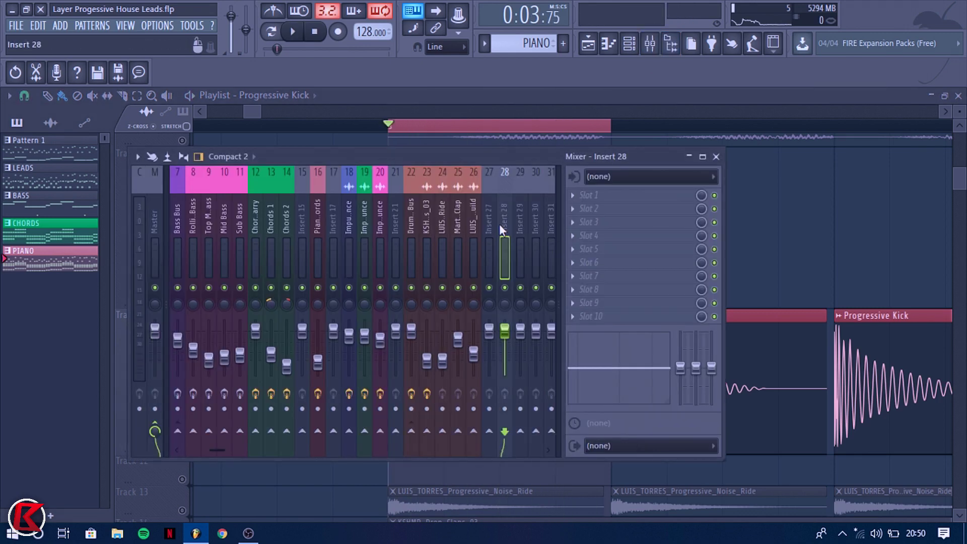
{"action": "key", "text": "ctrl+l"}
{"action": "left_click_drag", "start_coordinate": [505, 331], "coordinate": [505, 342]}
{"action": "key", "text": "space"}
{"action": "key", "text": "F9"}
{"action": "key", "text": "space"}
Set the Progressive Kick sample's declicking mode to Generic (bleeding).
{"action": "double_click", "coordinate": [537, 391]}
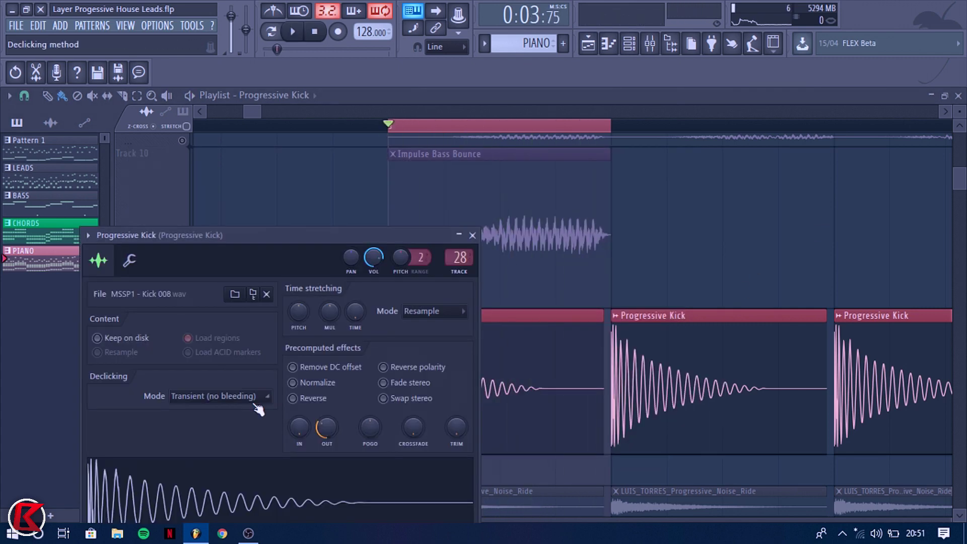
{"action": "left_click", "coordinate": [251, 398]}
{"action": "left_click", "coordinate": [210, 452]}
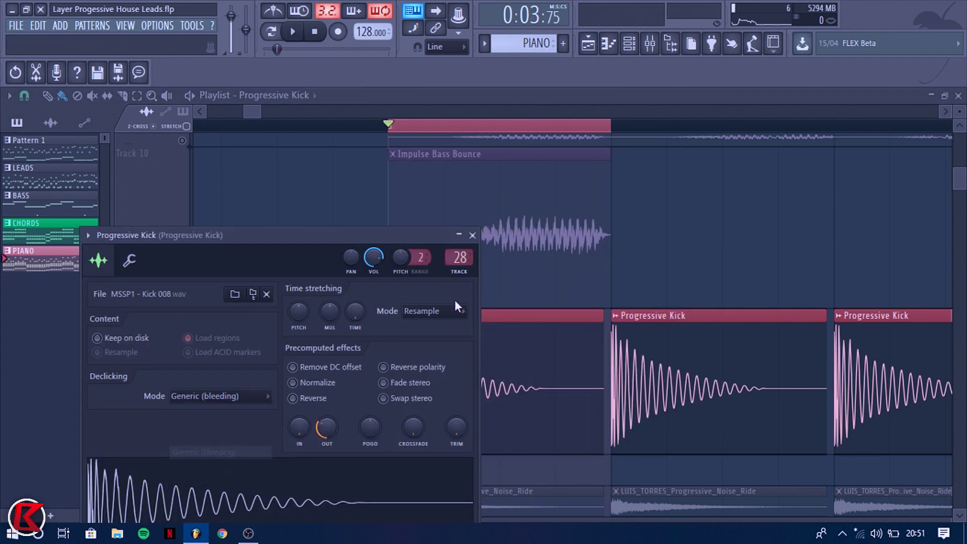
{"action": "left_click", "coordinate": [473, 235]}
Try the first kick clip trimmed to two steps, played together with only the first half of the bass clip on Track 10.
{"action": "left_click_drag", "start_coordinate": [583, 403], "coordinate": [494, 356]}
{"action": "key", "text": "space"}
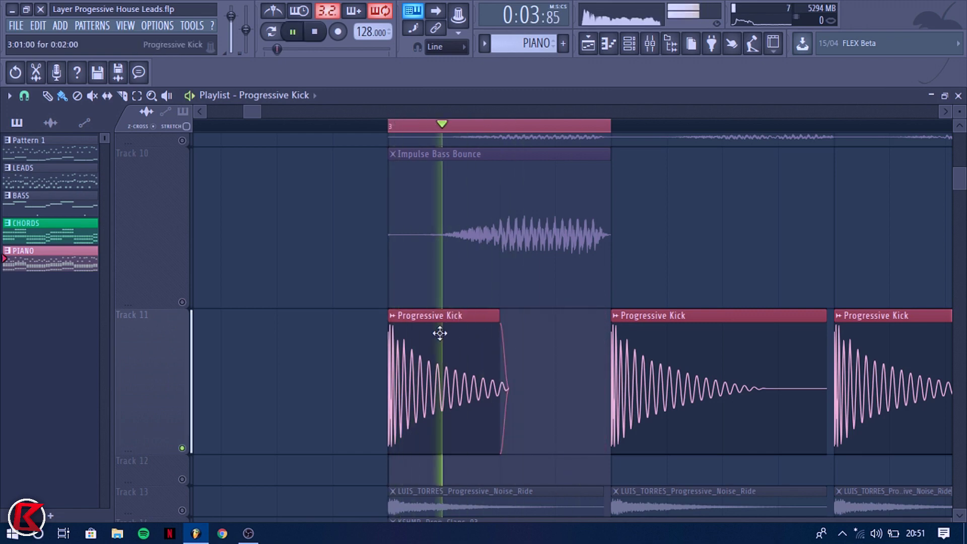
{"action": "left_click", "coordinate": [182, 301]}
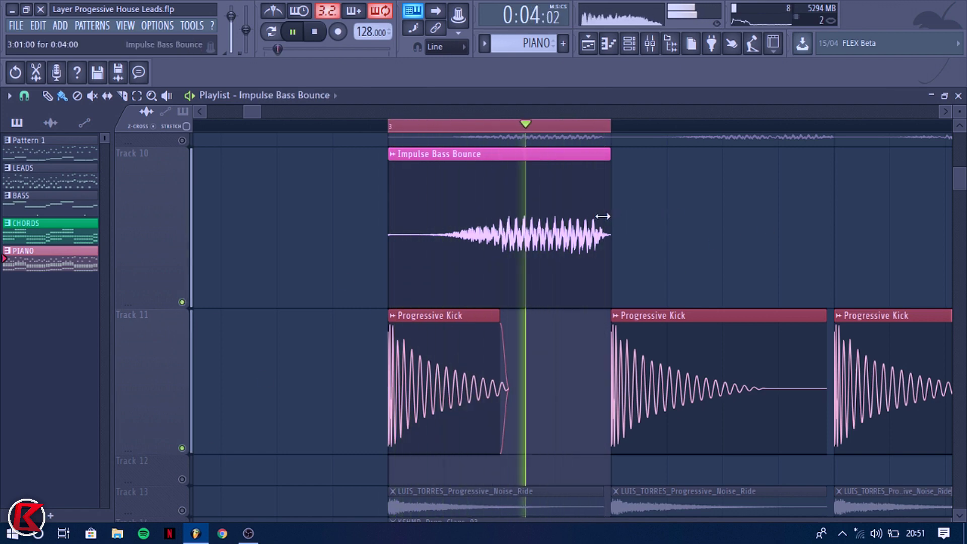
{"action": "left_click_drag", "start_coordinate": [611, 216], "coordinate": [499, 217]}
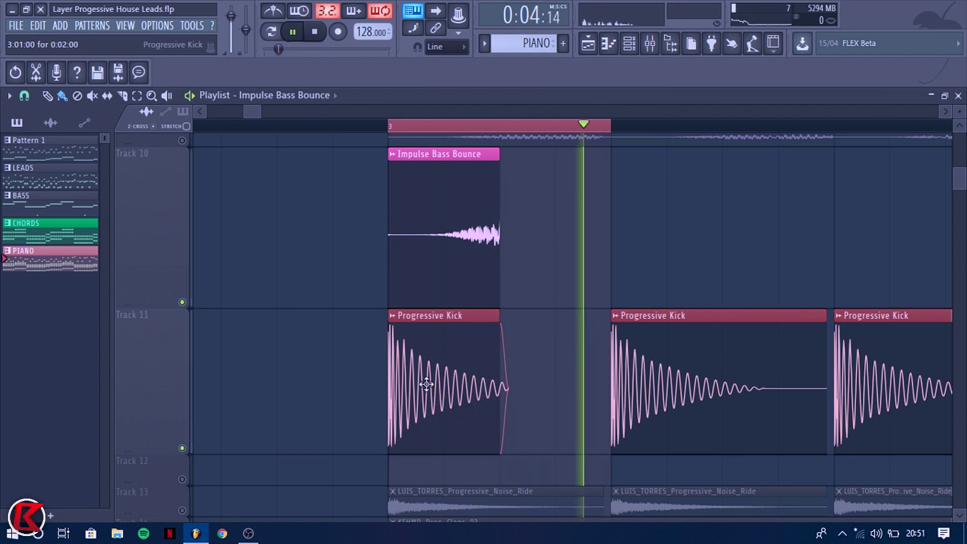
{"action": "key", "text": "space"}
Try the trimmed kick against only the second half of the bass clip on Track 10, and restore the bass clip's full beat.
{"action": "left_click_drag", "start_coordinate": [496, 249], "coordinate": [589, 246]}
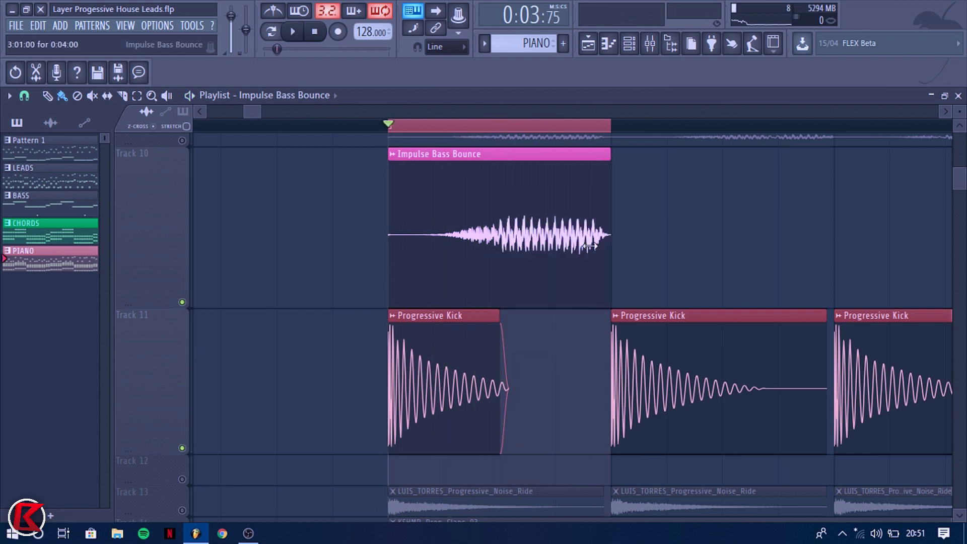
{"action": "left_click_drag", "start_coordinate": [393, 251], "coordinate": [496, 253]}
{"action": "key", "text": "space"}
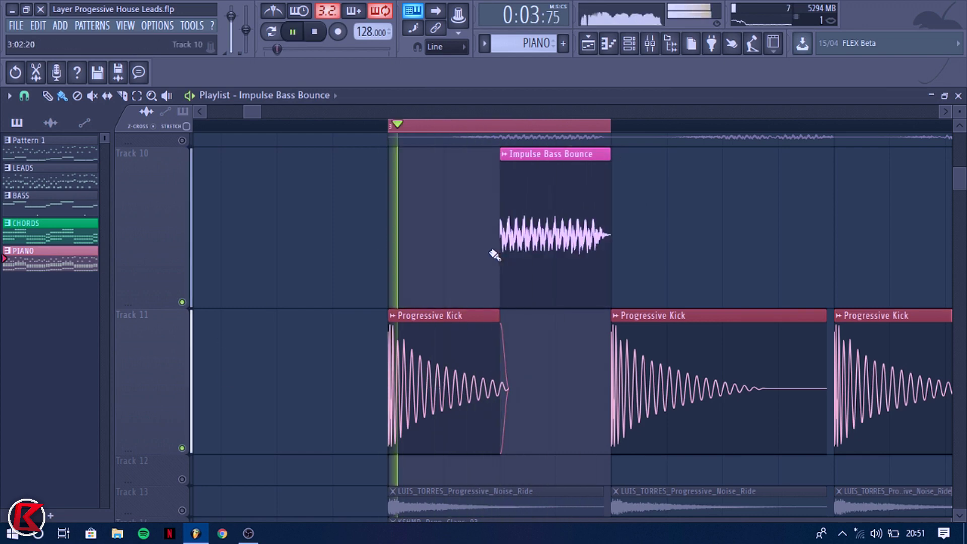
{"action": "left_click_drag", "start_coordinate": [503, 238], "coordinate": [389, 242]}
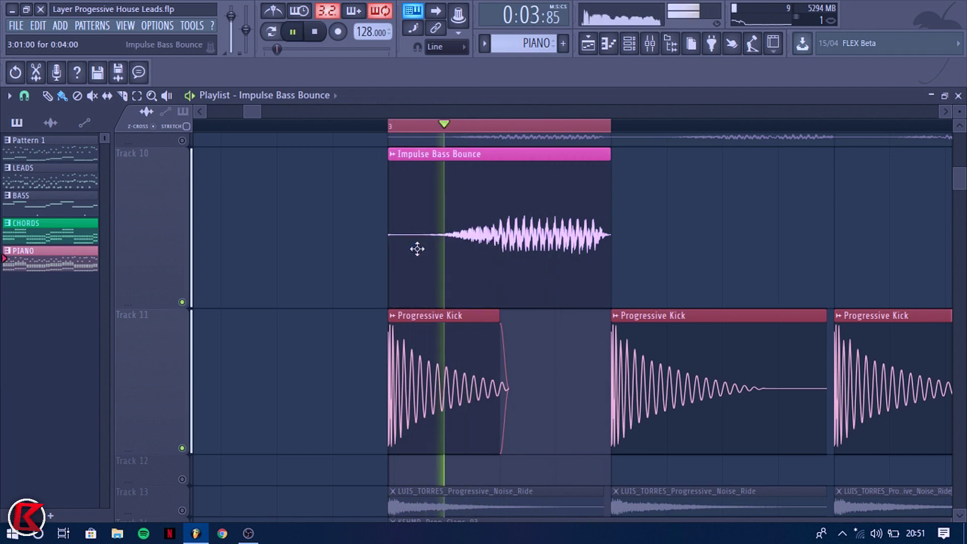
{"action": "key", "text": "space"}
Clear the test kick and bass clips from Track 10 and place a Progressive Kick clip at the start of bar 3 on Track 11.
{"action": "left_click", "coordinate": [459, 393], "text": "ctrl"}
{"action": "key", "text": "shift+Up"}
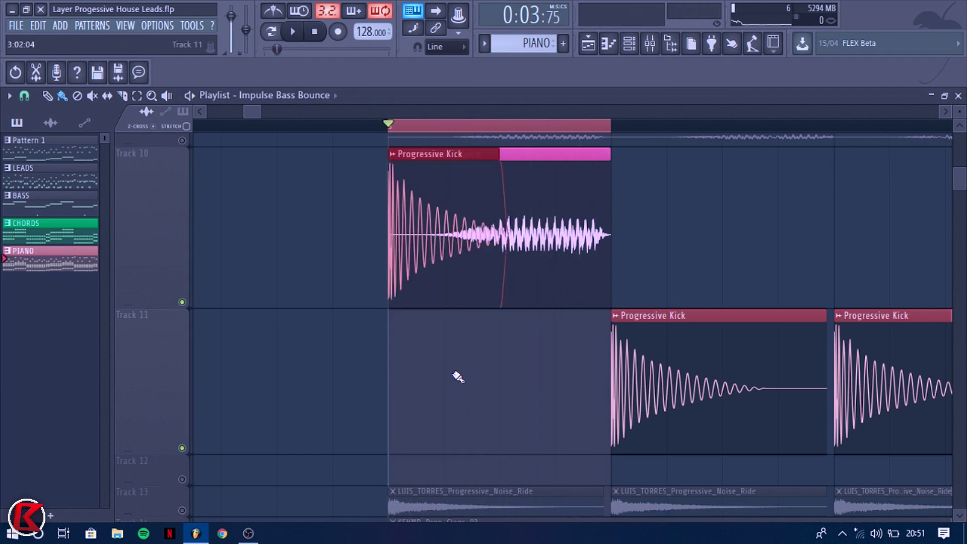
{"action": "key", "text": "Delete"}
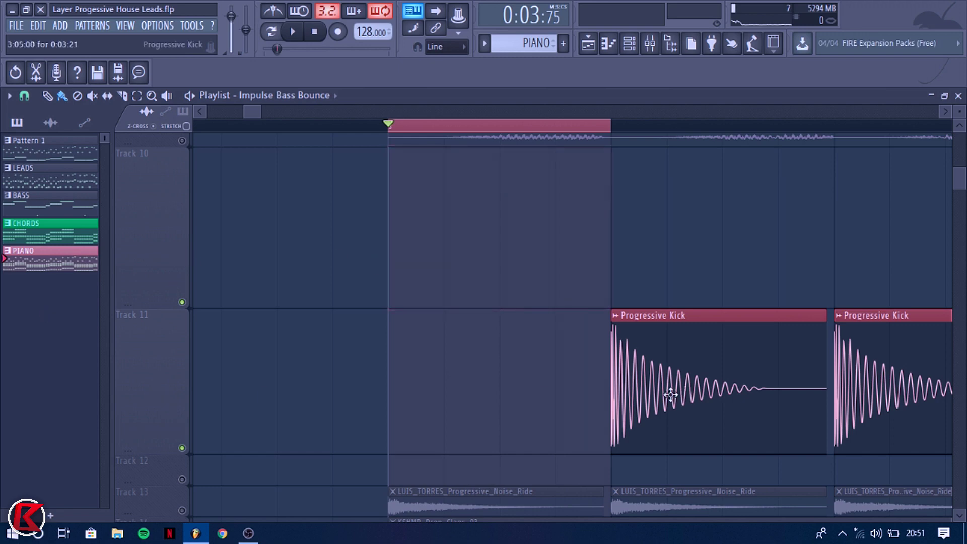
{"action": "left_click", "coordinate": [425, 400]}
Reset the heights of Tracks 11 and 10 to the normal track size.
{"action": "right_click", "coordinate": [149, 367]}
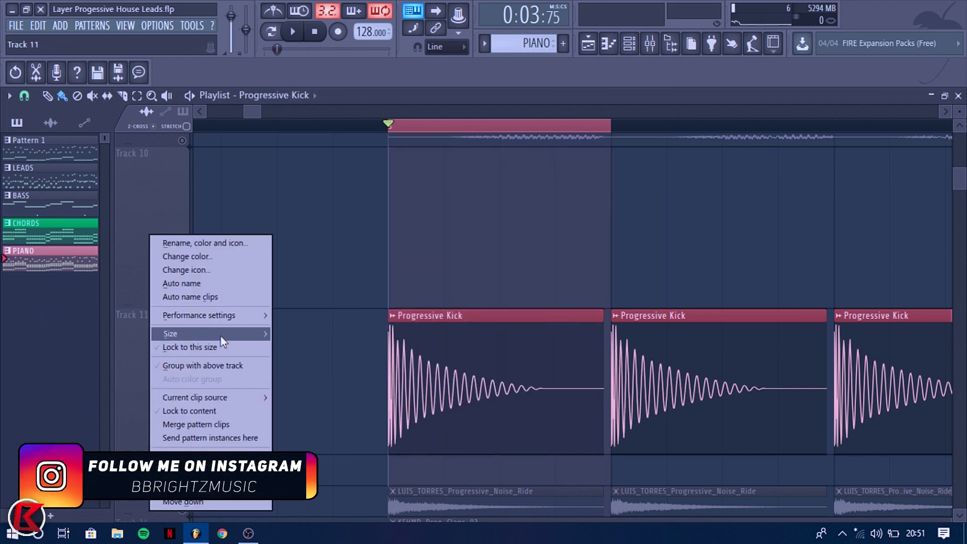
{"action": "mouse_move", "coordinate": [211, 333]}
{"action": "left_click", "coordinate": [297, 362]}
{"action": "scroll", "coordinate": [174, 271], "scroll_direction": "down", "scroll_amount": 3}
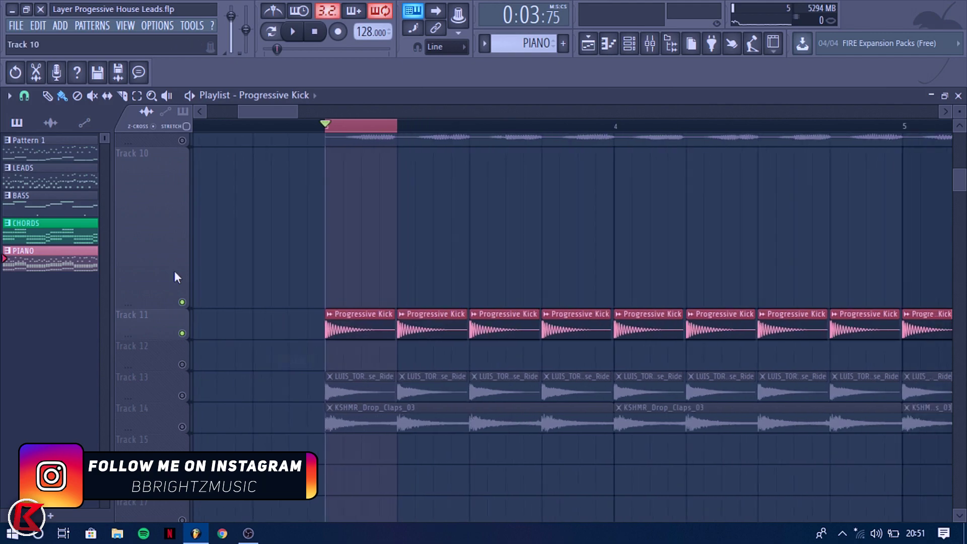
{"action": "right_click", "coordinate": [177, 147]}
{"action": "mouse_move", "coordinate": [247, 251]}
{"action": "left_click", "coordinate": [324, 272]}
Trim all Progressive Kick clips on Track 11 to two steps each.
{"action": "scroll", "coordinate": [287, 237], "scroll_direction": "down", "scroll_amount": 5}
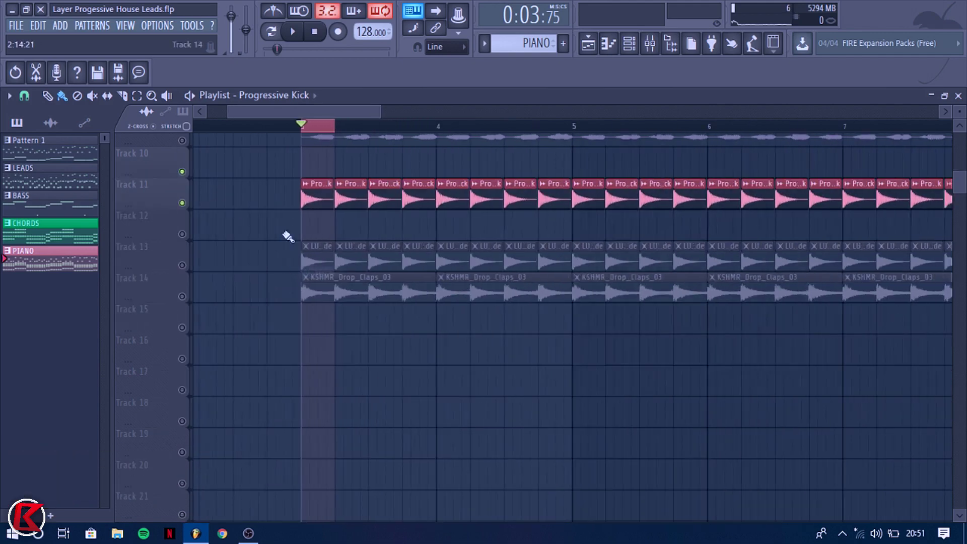
{"action": "scroll", "coordinate": [270, 207], "scroll_direction": "up", "scroll_amount": 5}
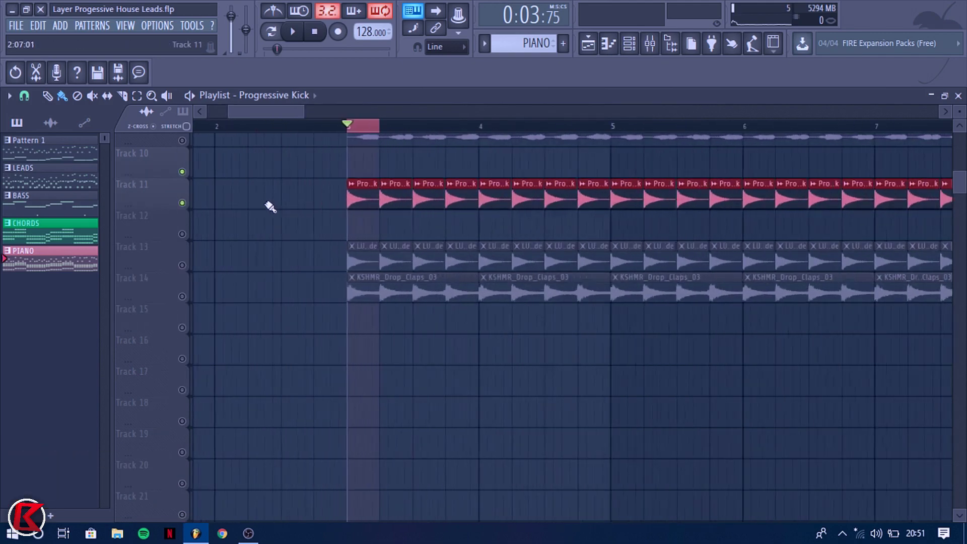
{"action": "scroll", "coordinate": [393, 214], "scroll_direction": "down", "scroll_amount": 2}
{"action": "left_click_drag", "start_coordinate": [402, 203], "coordinate": [343, 215]}
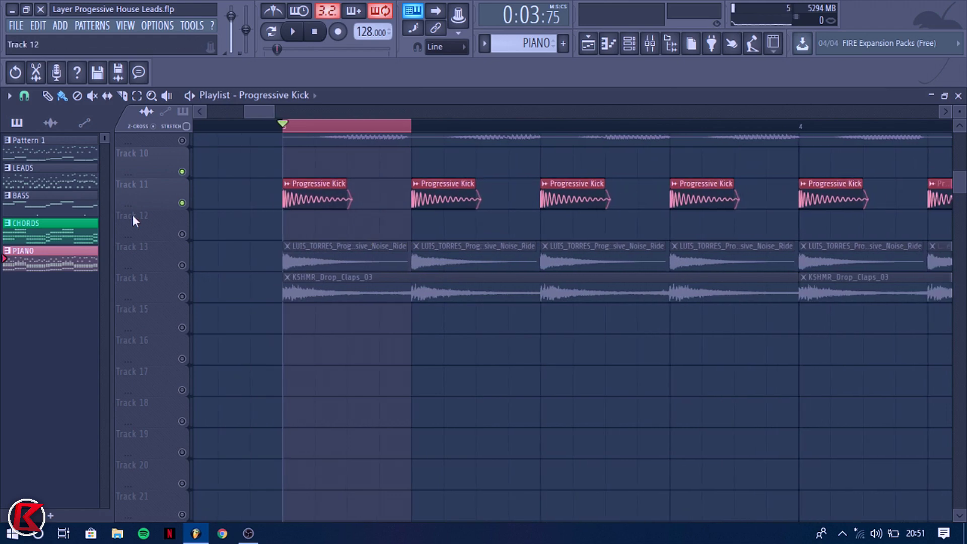
Clear the one-beat loop selection, enable Track 9, and play the trimmed kicks together with the Impulse Bass Bounce.
{"action": "key", "text": "space"}
{"action": "left_click", "coordinate": [301, 127], "text": "ctrl"}
{"action": "scroll", "coordinate": [194, 211], "scroll_direction": "up", "scroll_amount": 3}
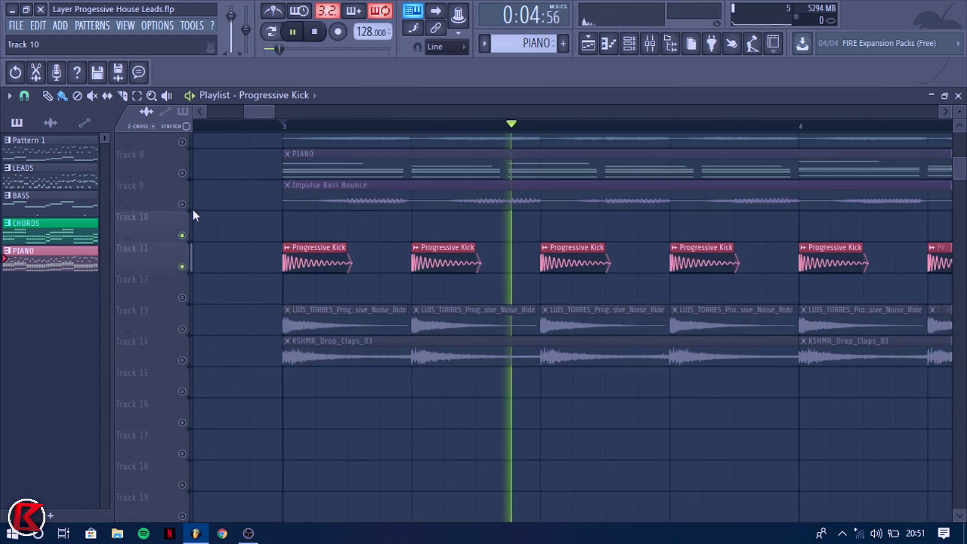
{"action": "key", "text": "space"}
{"action": "left_click", "coordinate": [182, 233]}
{"action": "key", "text": "space"}
{"action": "scroll", "coordinate": [259, 267], "scroll_direction": "down", "scroll_amount": 5}
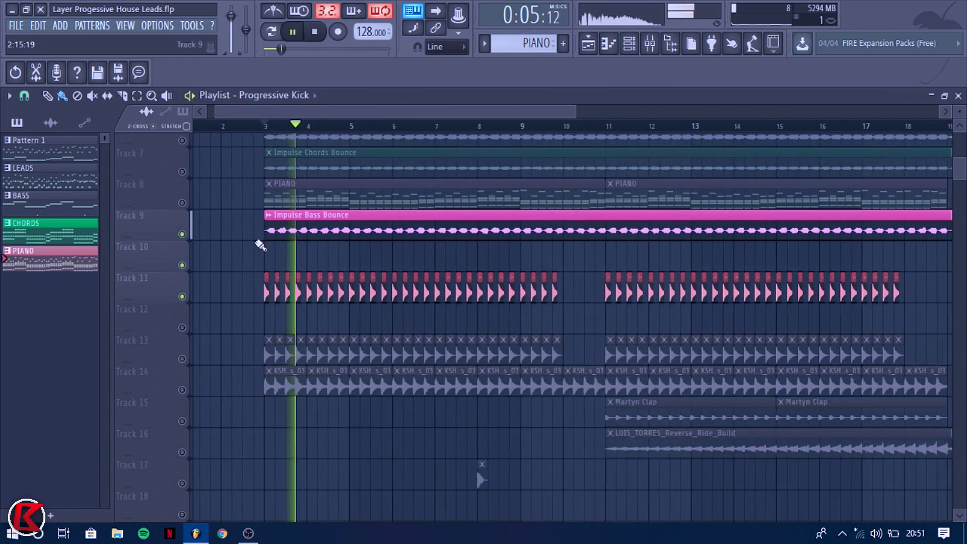
Add Fruity Parametric EQ 2 to the Progressive Kick mixer track and slightly boost bands 1 and 7.
{"action": "key", "text": "F9"}
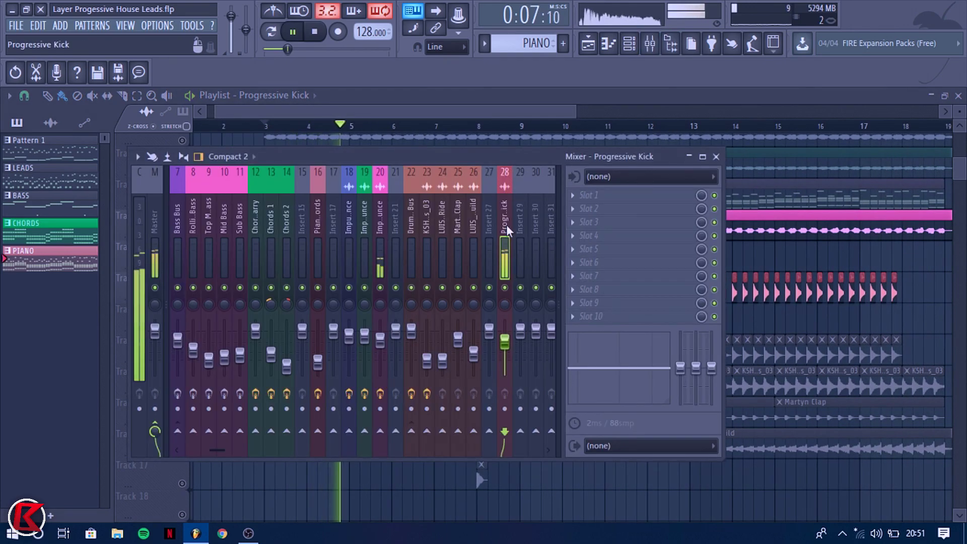
{"action": "left_click", "coordinate": [577, 196]}
{"action": "mouse_move", "coordinate": [578, 204]}
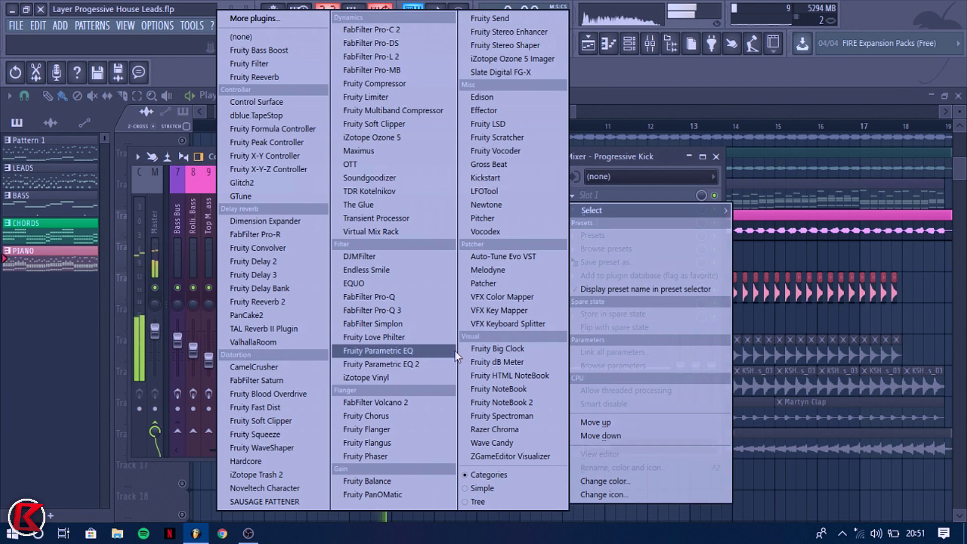
{"action": "left_click", "coordinate": [439, 363]}
{"action": "left_click_drag", "start_coordinate": [116, 313], "coordinate": [113, 303]}
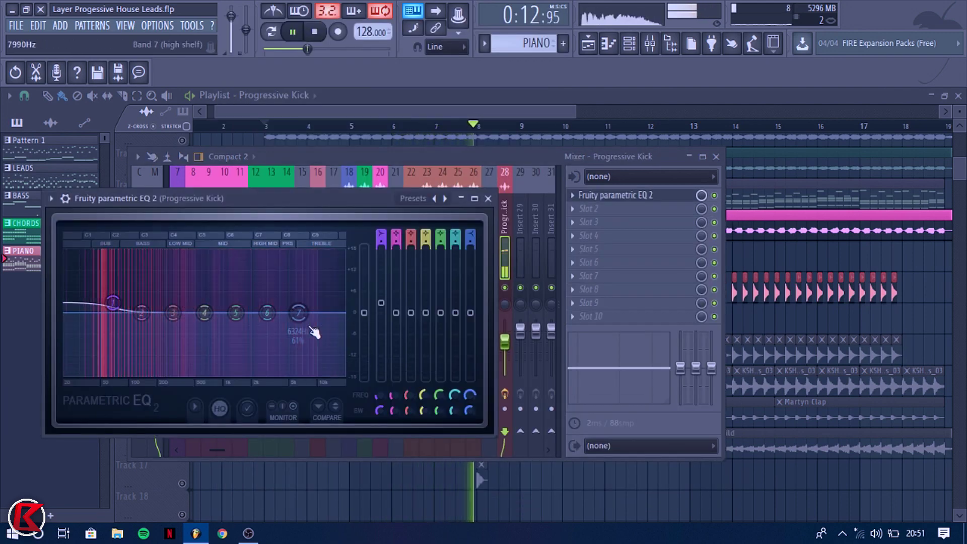
{"action": "left_click_drag", "start_coordinate": [298, 312], "coordinate": [299, 304]}
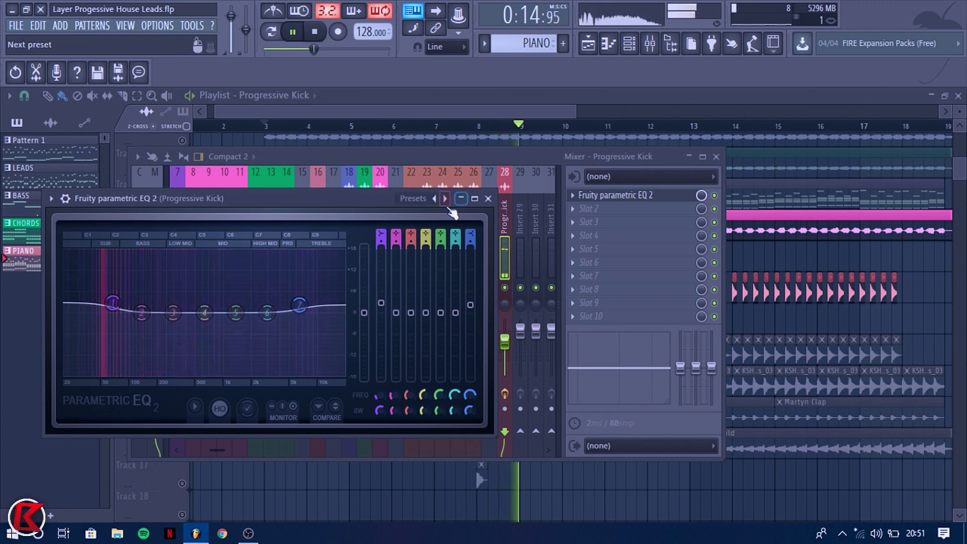
{"action": "left_click", "coordinate": [488, 198]}
{"action": "key", "text": "F9"}
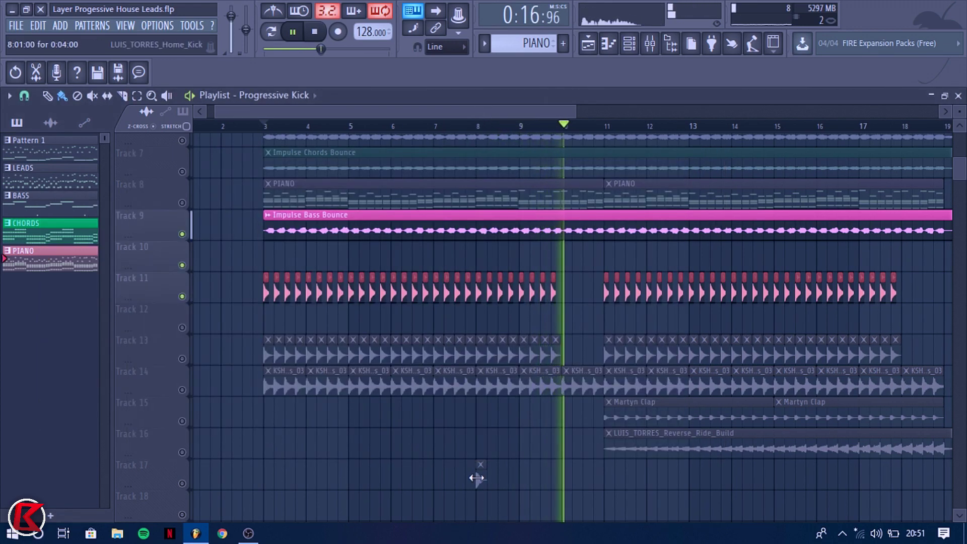
Stop playback and shorten the tail of the Home_Kick sample on Track 17 by raising its fade-out amount.
{"action": "double_click", "coordinate": [482, 481]}
{"action": "key", "text": "space"}
{"action": "left_click_drag", "start_coordinate": [271, 372], "coordinate": [272, 358]}
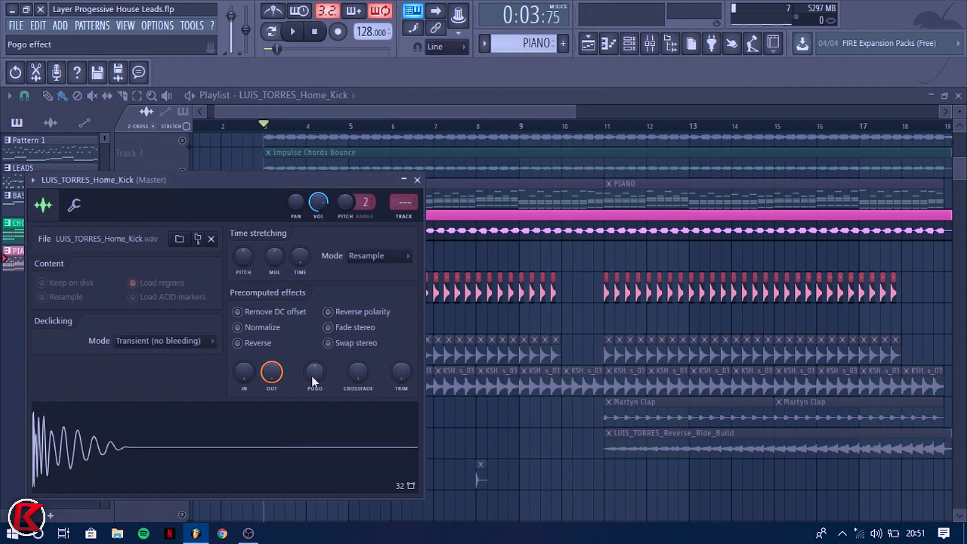
{"action": "key", "text": "Escape"}
Rename the Home_Kick clip as Top Kick and give it the recently used salmon color.
{"action": "right_click", "coordinate": [482, 471]}
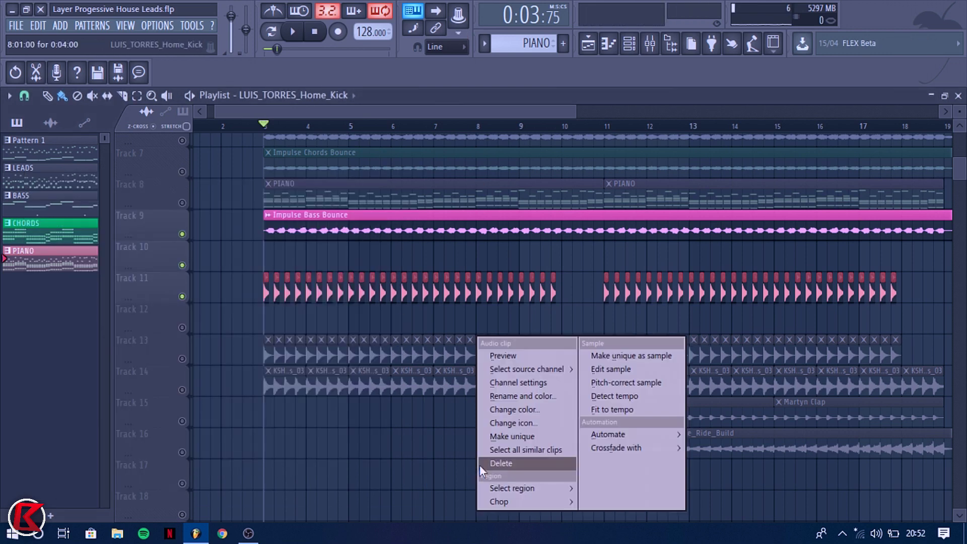
{"action": "left_click", "coordinate": [519, 396]}
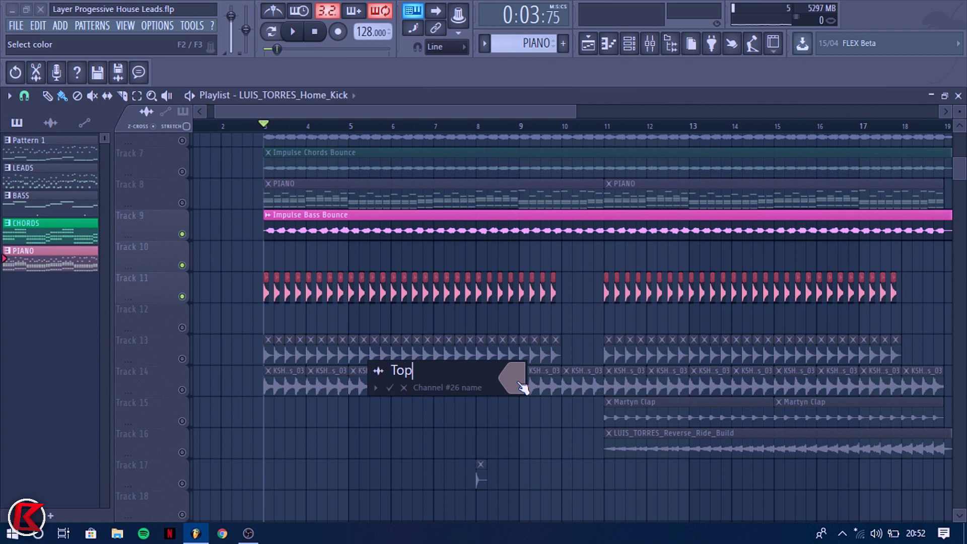
{"action": "type", "text": "Top Kick"}
{"action": "left_click", "coordinate": [518, 387]}
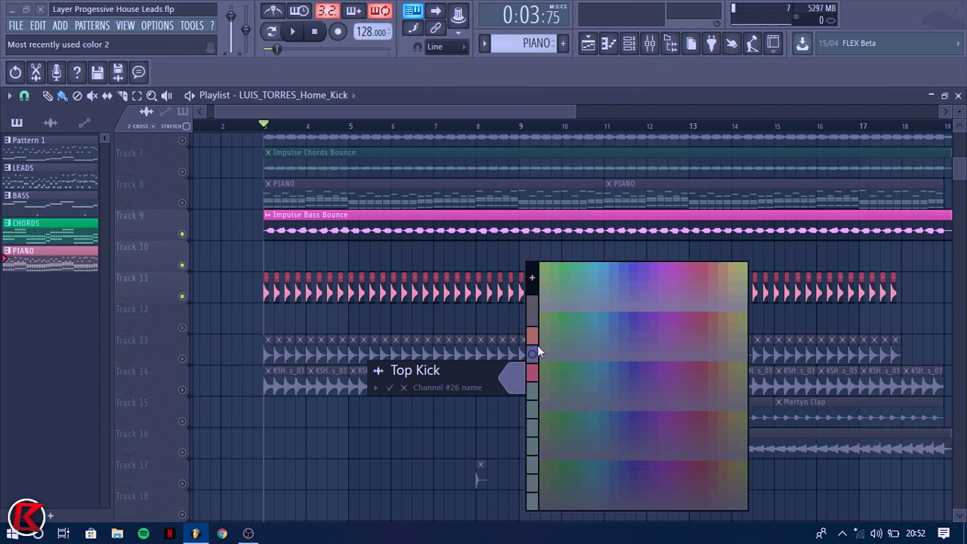
{"action": "left_click", "coordinate": [536, 345]}
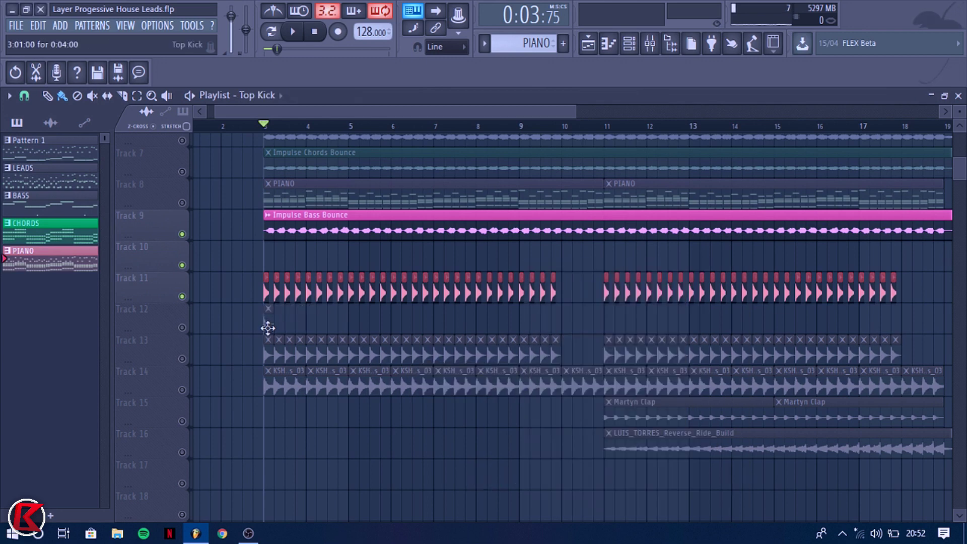
Place Top Kick clips on Track 12 from bar 3, repeat them in the kick rhythm up to bar 17, and solo the track.
{"action": "left_click_drag", "start_coordinate": [284, 323], "coordinate": [793, 302]}
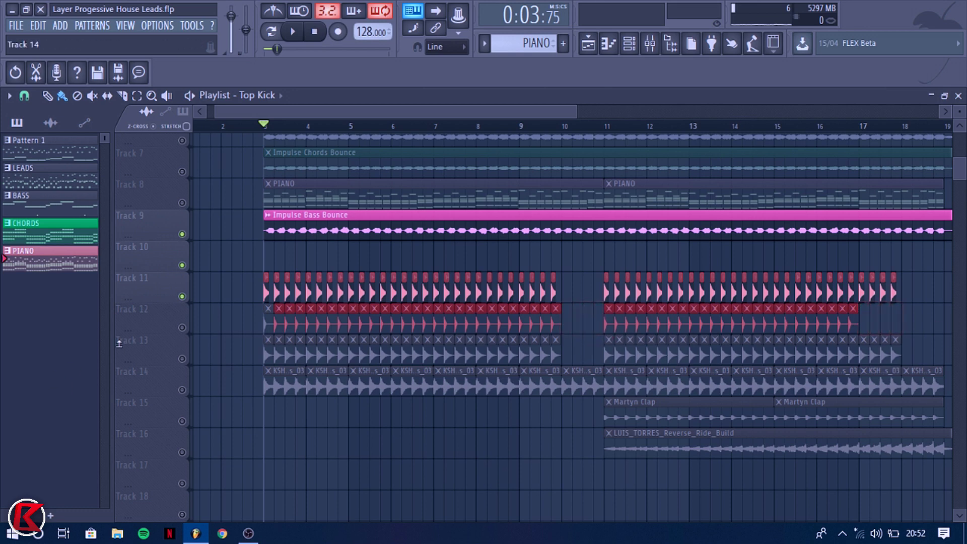
{"action": "right_click", "coordinate": [184, 328]}
{"action": "left_click", "coordinate": [266, 313]}
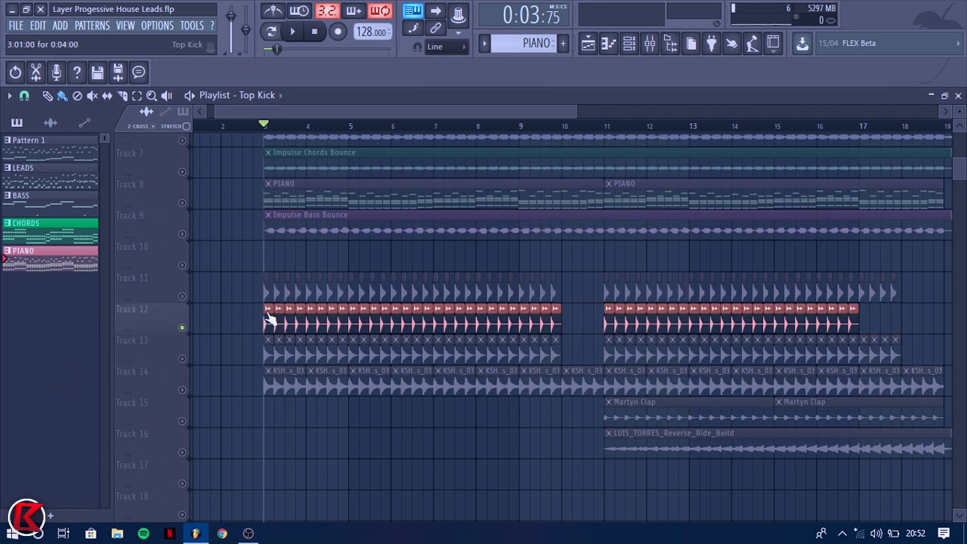
Route the Top Kick channel to mixer Insert 27.
{"action": "left_click", "coordinate": [646, 55]}
{"action": "left_click", "coordinate": [520, 222]}
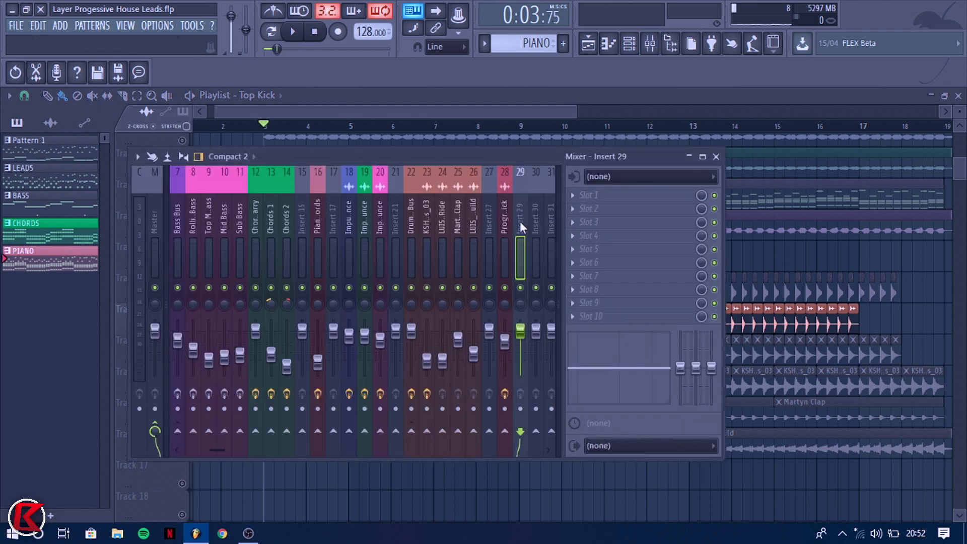
{"action": "left_click", "coordinate": [491, 232]}
{"action": "key", "text": "ctrl+l"}
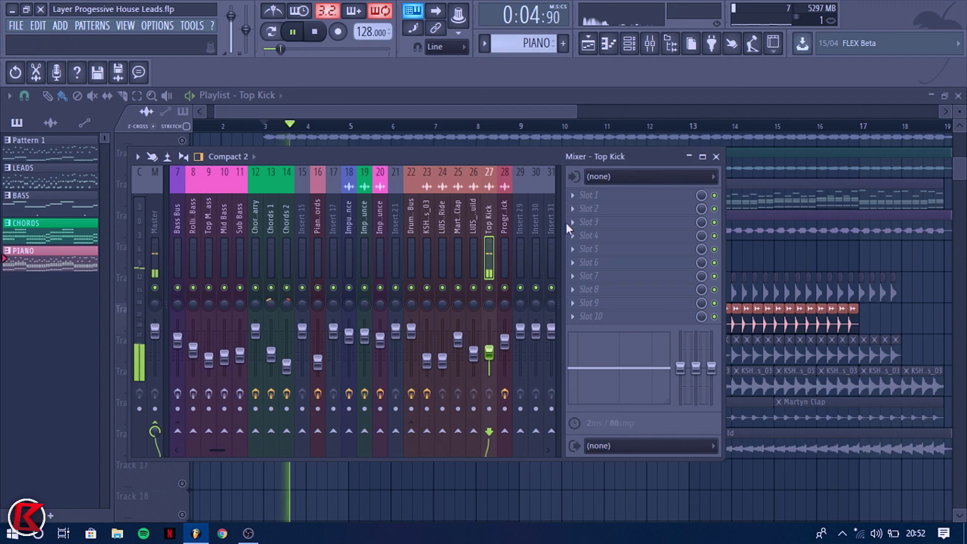
Add Fruity Parametric EQ 2 to the Top Kick, high-pass it at about 352 Hz with band 1, and boost band 7.
{"action": "left_click", "coordinate": [579, 199]}
{"action": "left_click", "coordinate": [416, 362]}
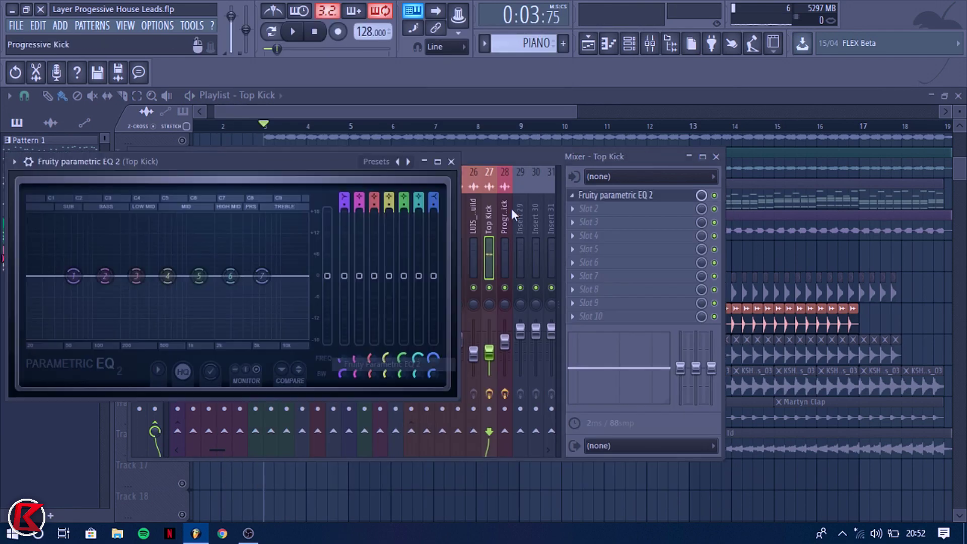
{"action": "left_click", "coordinate": [407, 161]}
{"action": "key", "text": "space"}
{"action": "left_click_drag", "start_coordinate": [39, 275], "coordinate": [143, 274]}
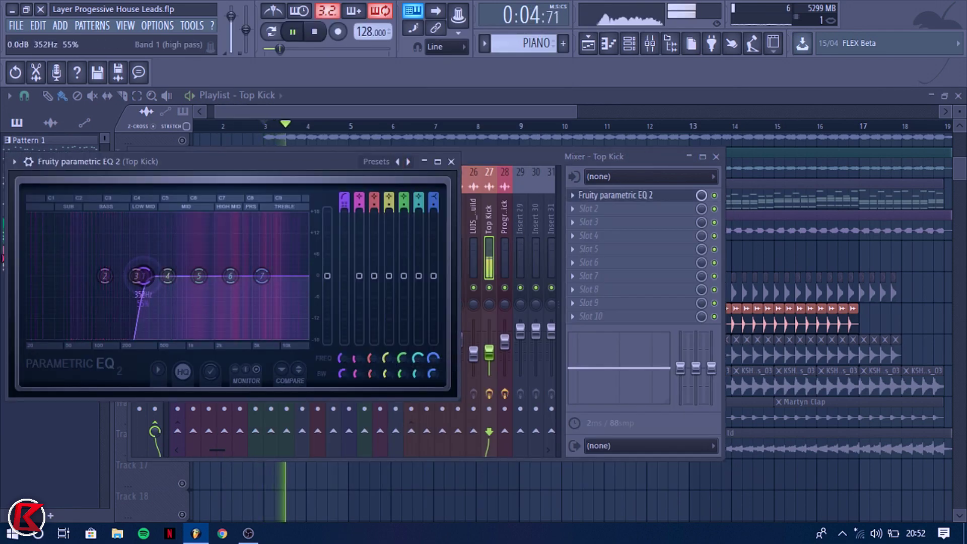
{"action": "mouse_move", "coordinate": [260, 275]}
{"action": "left_mouse_down"}
{"action": "mouse_move", "coordinate": [259, 253]}
{"action": "mouse_move", "coordinate": [260, 261]}
{"action": "left_mouse_up"}
{"action": "left_click_drag", "start_coordinate": [427, 107], "coordinate": [425, 107]}
{"action": "key", "text": "space"}
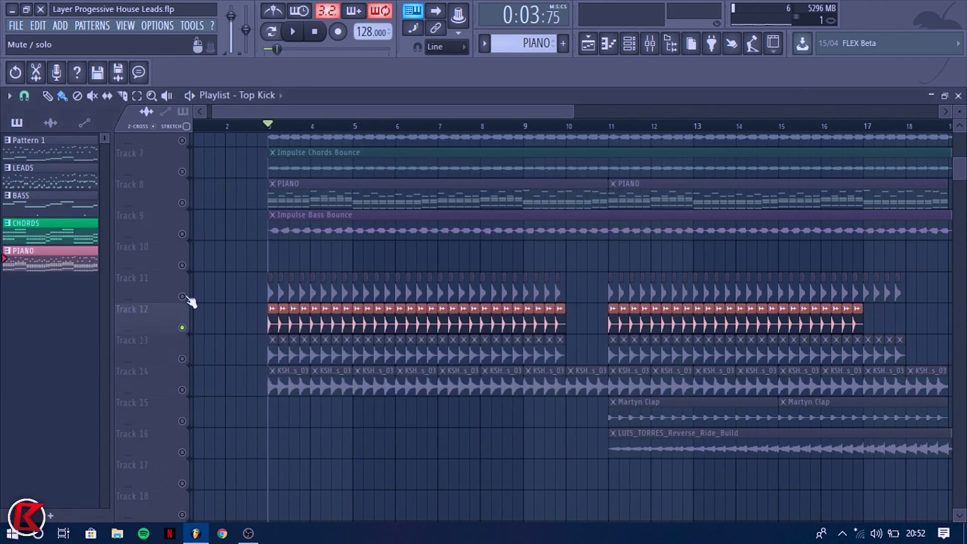
Enable Track 11, compare the kicks with and without the Top Kick, and lower its mixer volume to about -14 dB.
{"action": "left_click", "coordinate": [182, 296]}
{"action": "key", "text": "space"}
{"action": "left_click", "coordinate": [649, 44]}
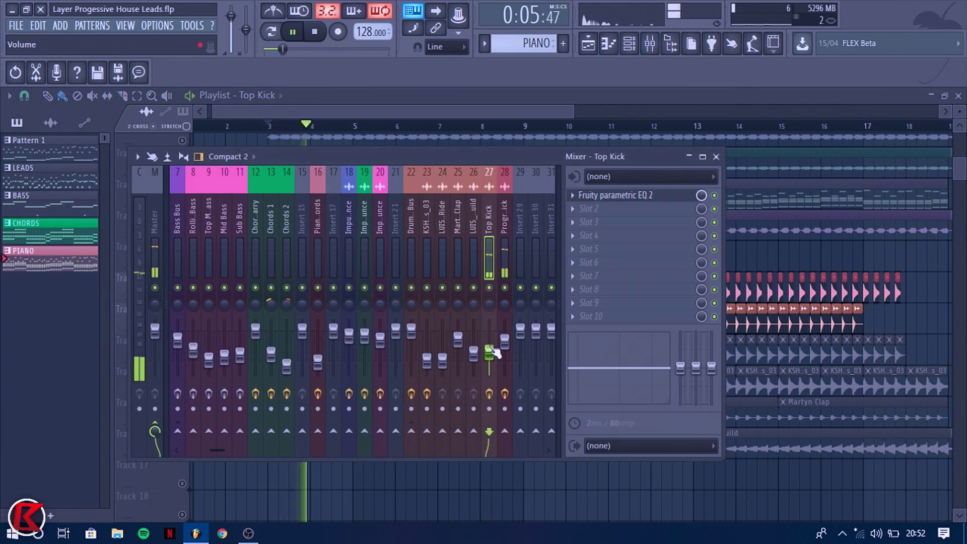
{"action": "left_click", "coordinate": [489, 287]}
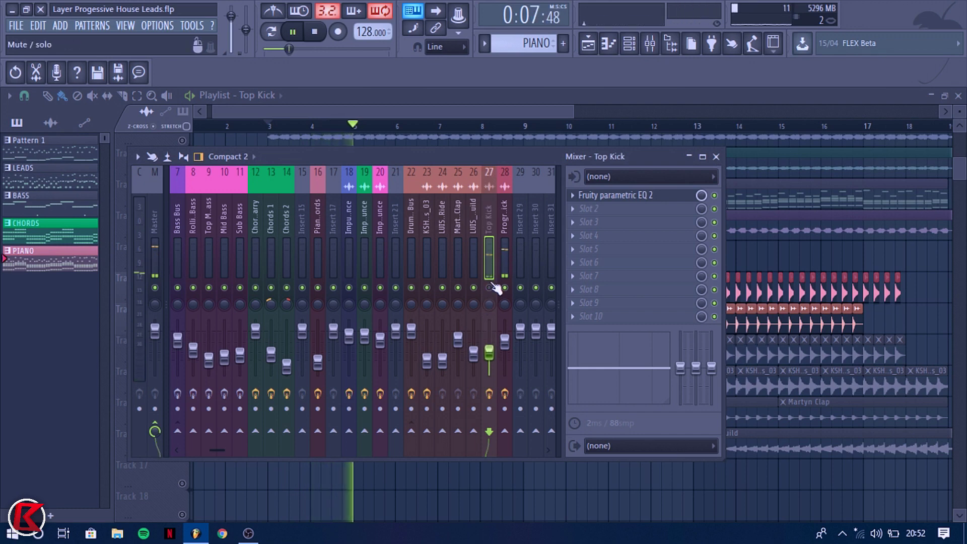
{"action": "left_click", "coordinate": [488, 288]}
{"action": "left_click_drag", "start_coordinate": [489, 351], "coordinate": [489, 355]}
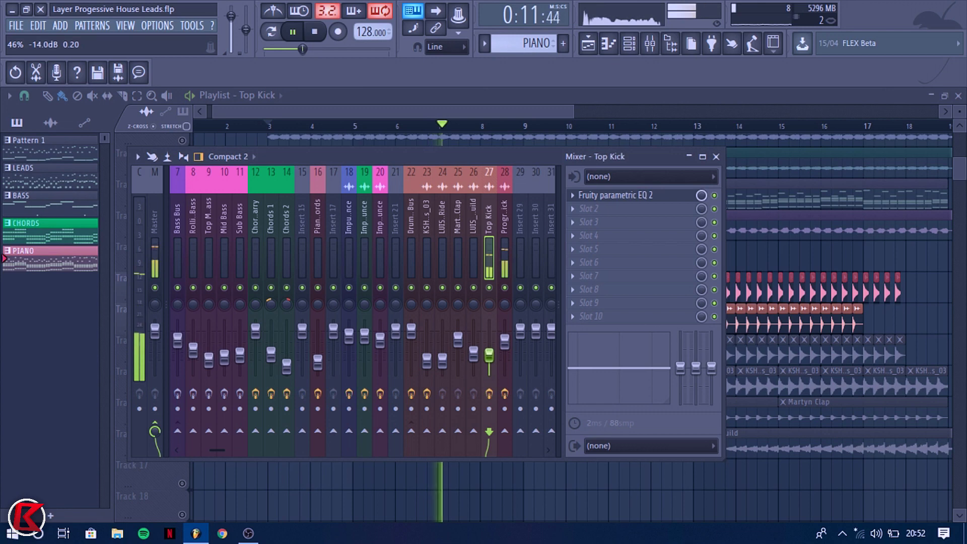
Audition the Top Kick without the Progressive Kick, and play both kicks together with the Impulse Bass Bounce.
{"action": "left_click", "coordinate": [504, 287]}
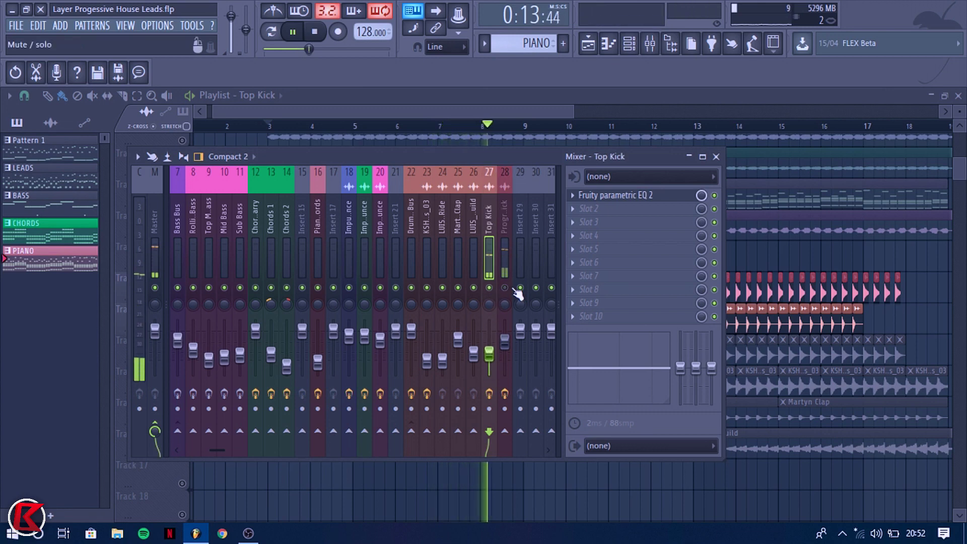
{"action": "left_click", "coordinate": [615, 195]}
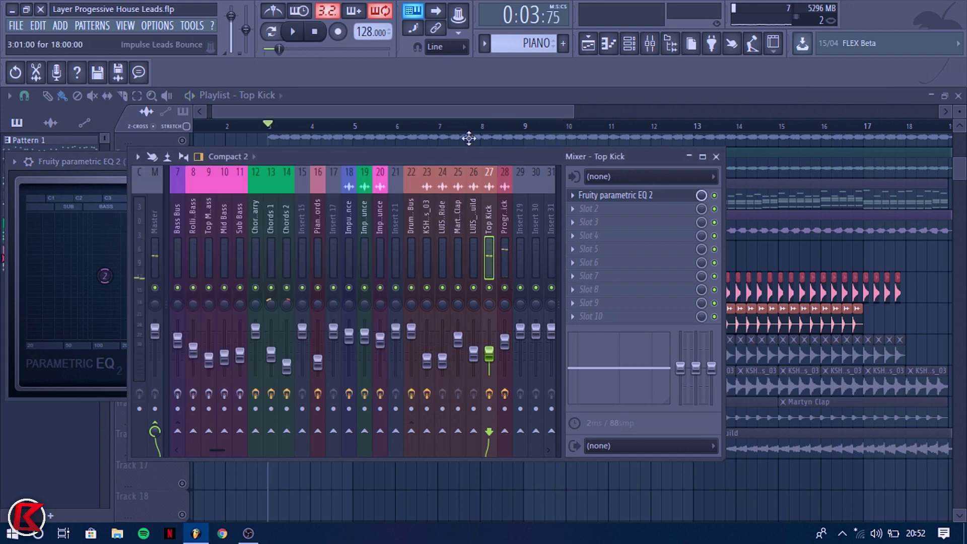
{"action": "left_click", "coordinate": [649, 43]}
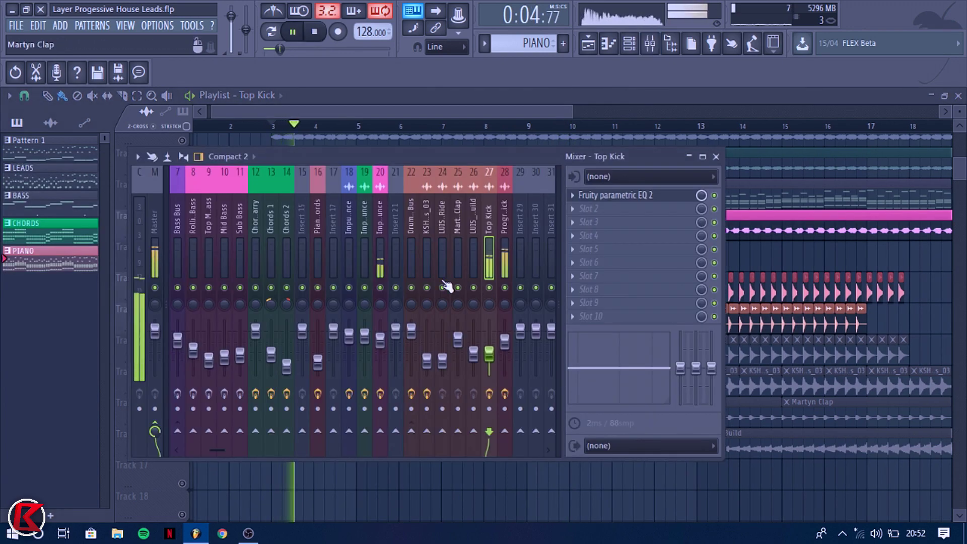
{"action": "key", "text": "F9"}
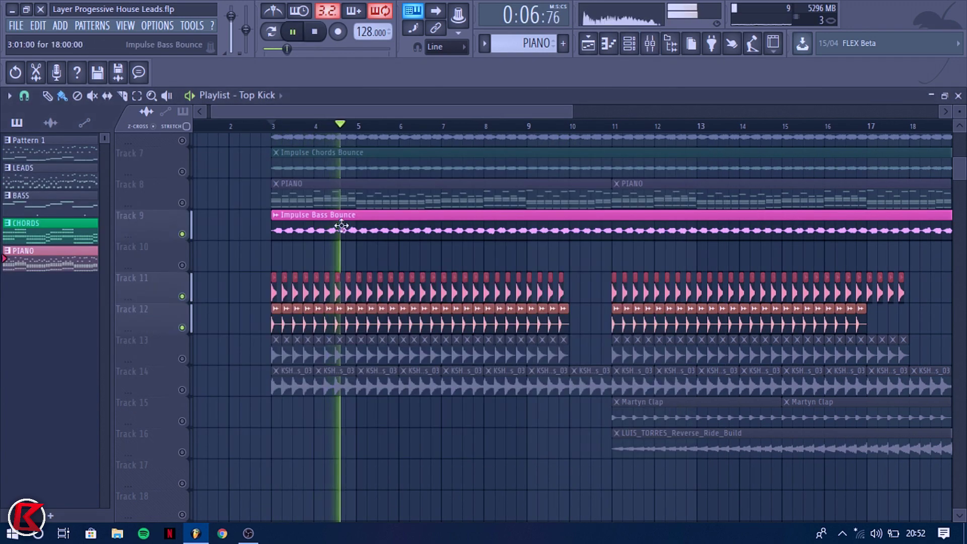
Enable drum Tracks 13 to 16, mute the Impulse Bass Bounce on Track 9, and play the drums alone.
{"action": "left_click", "coordinate": [183, 421]}
{"action": "left_click", "coordinate": [182, 452]}
{"action": "left_click", "coordinate": [182, 234]}
{"action": "scroll", "coordinate": [309, 270], "scroll_direction": "down", "scroll_amount": 5, "text": "ctrl"}
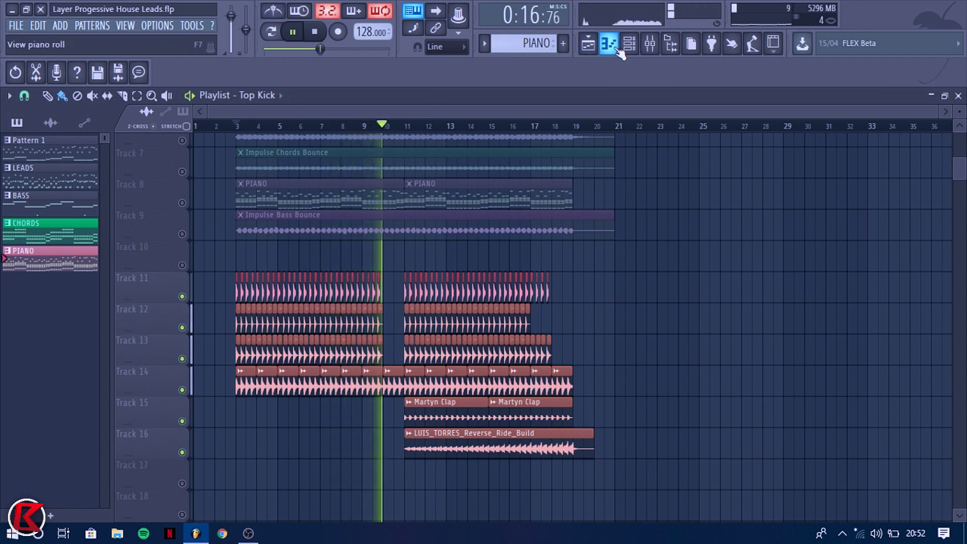
Unmute the Impulse Leads, Chords, Piano and Bass tracks and play the full arrangement with the drums.
{"action": "scroll", "coordinate": [335, 281], "scroll_direction": "up", "scroll_amount": 3}
{"action": "left_click", "coordinate": [181, 265]}
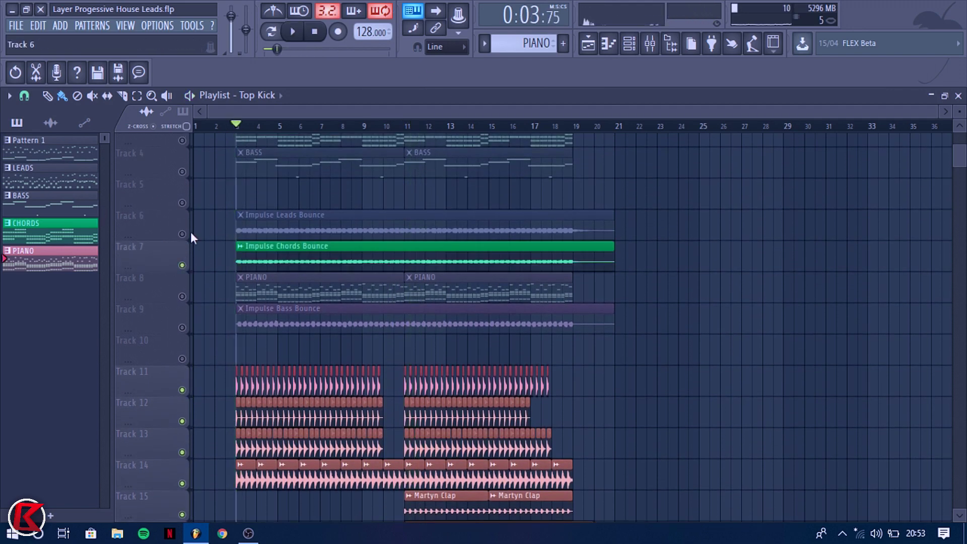
{"action": "right_click", "coordinate": [190, 231]}
{"action": "right_click", "coordinate": [186, 233]}
{"action": "right_click", "coordinate": [187, 233]}
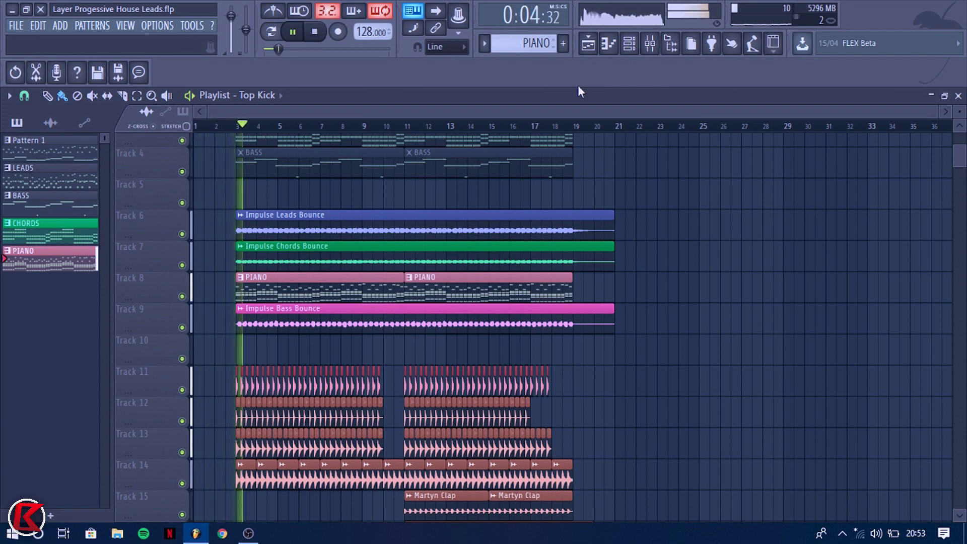
Compare the full mix with and without the Top Kick, and lower its mixer volume to about -16 dB.
{"action": "left_click", "coordinate": [650, 43]}
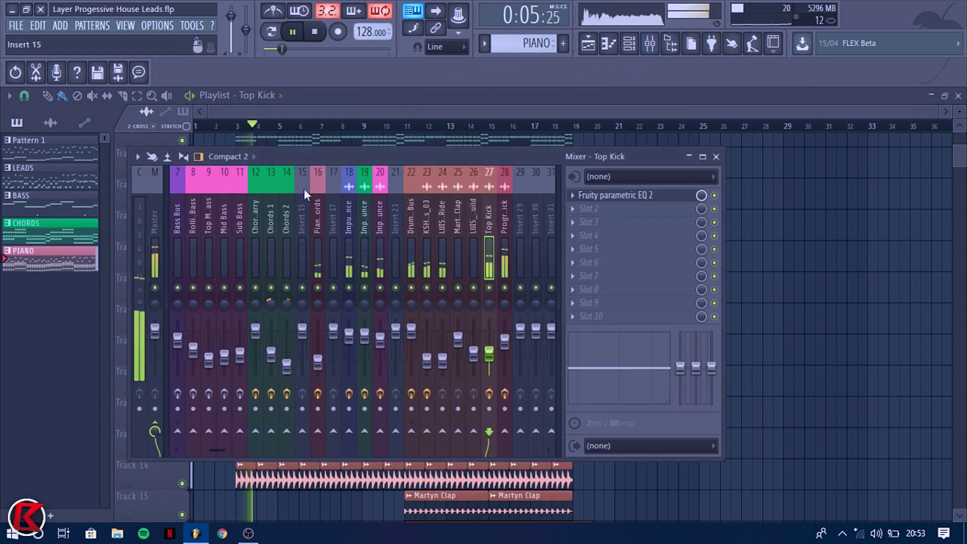
{"action": "left_click", "coordinate": [490, 288]}
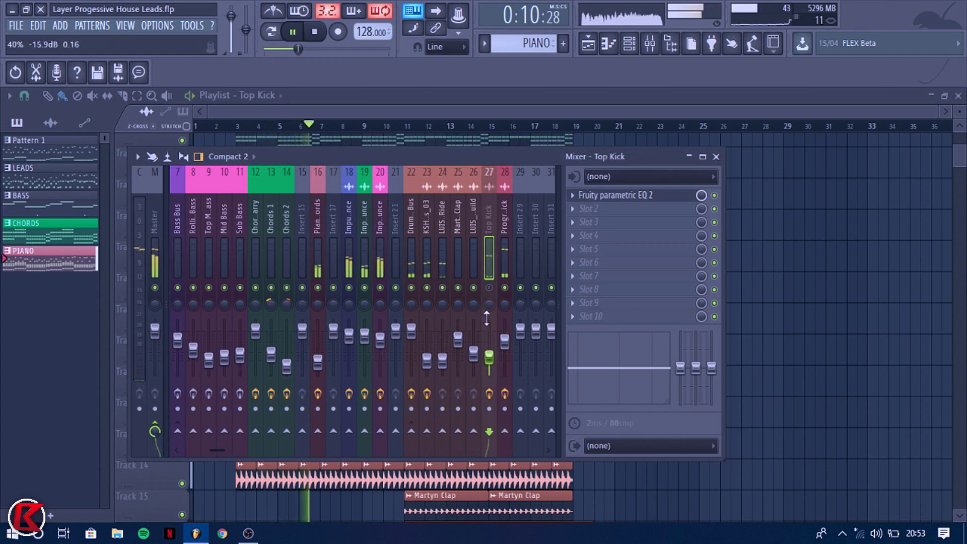
{"action": "left_click", "coordinate": [489, 288]}
{"action": "left_click", "coordinate": [489, 288]}
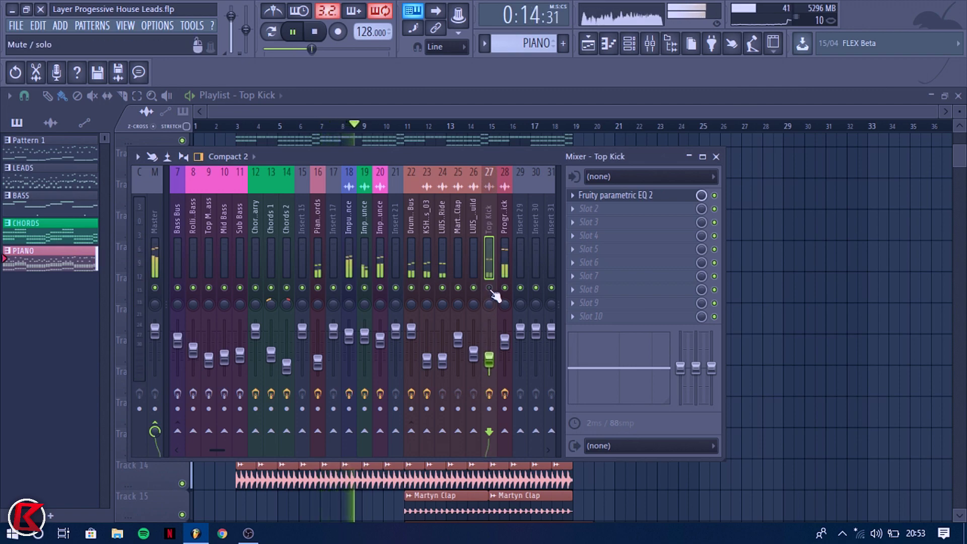
{"action": "key", "text": "F9"}
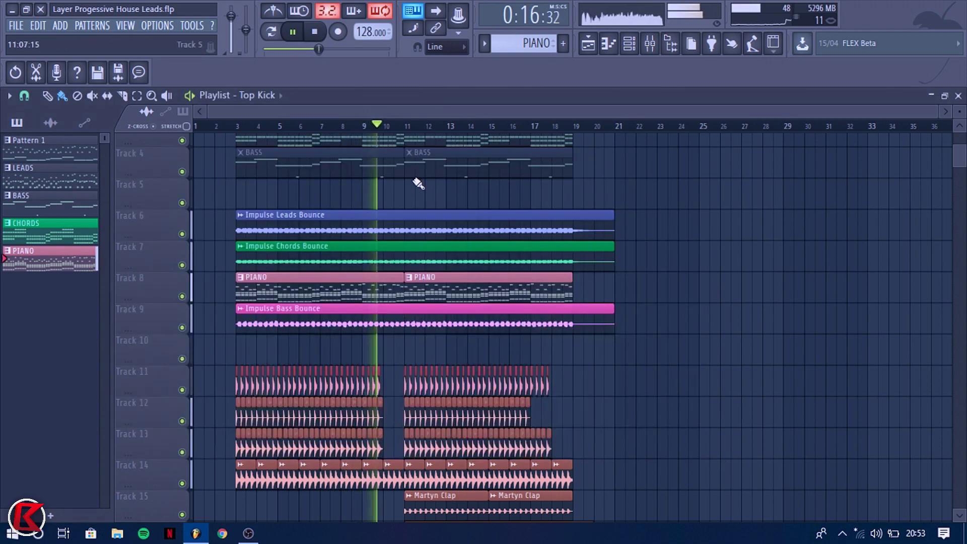
Slightly lower the Martyn Clap volume in the mixer while the second half of the drop plays.
{"action": "scroll", "coordinate": [504, 366], "scroll_direction": "down", "scroll_amount": 3}
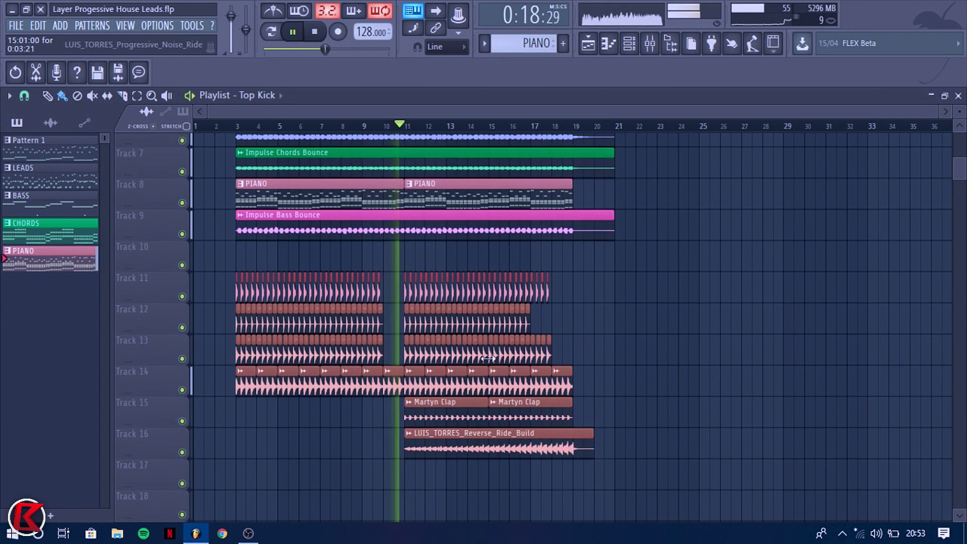
{"action": "scroll", "coordinate": [384, 395], "scroll_direction": "up", "scroll_amount": 4}
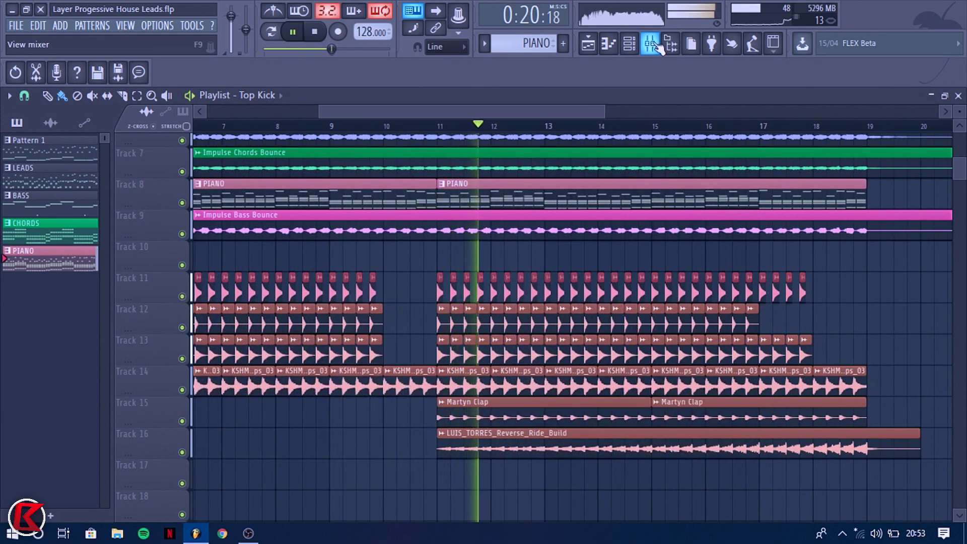
{"action": "key", "text": "F9"}
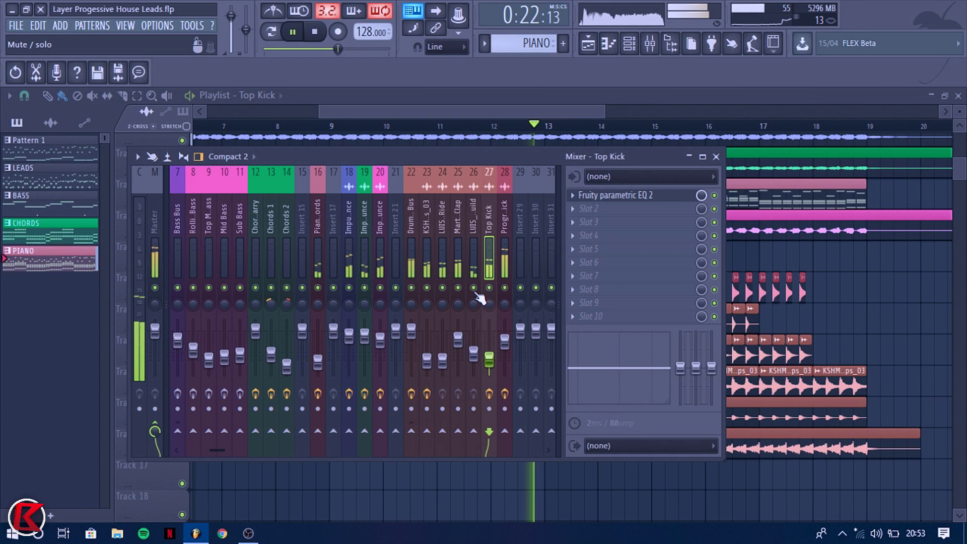
{"action": "left_click", "coordinate": [462, 346]}
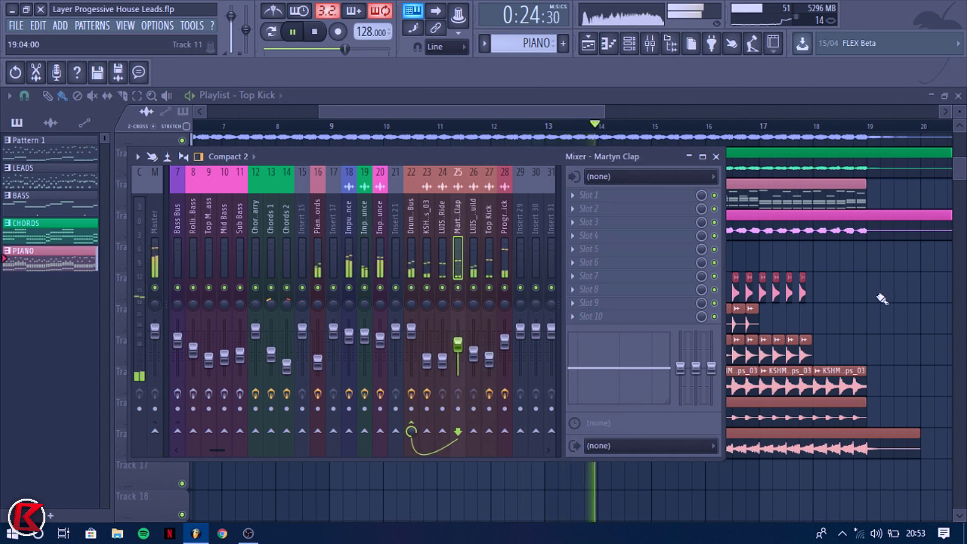
Shorten the second Martyn Clap clip on Track 15 so that it ends at bar 18, and stop playback.
{"action": "key", "text": "F9"}
{"action": "left_click_drag", "start_coordinate": [651, 295], "coordinate": [878, 295]}
{"action": "left_click_drag", "start_coordinate": [652, 297], "coordinate": [885, 291]}
{"action": "mouse_move", "coordinate": [661, 319]}
{"action": "left_mouse_down"}
{"action": "mouse_move", "coordinate": [773, 323]}
{"action": "mouse_move", "coordinate": [664, 322]}
{"action": "left_mouse_up"}
{"action": "scroll", "coordinate": [689, 285], "scroll_direction": "down", "scroll_amount": 1}
{"action": "scroll", "coordinate": [690, 286], "scroll_direction": "down", "scroll_amount": 3}
{"action": "scroll", "coordinate": [689, 286], "scroll_direction": "down", "scroll_amount": 2}
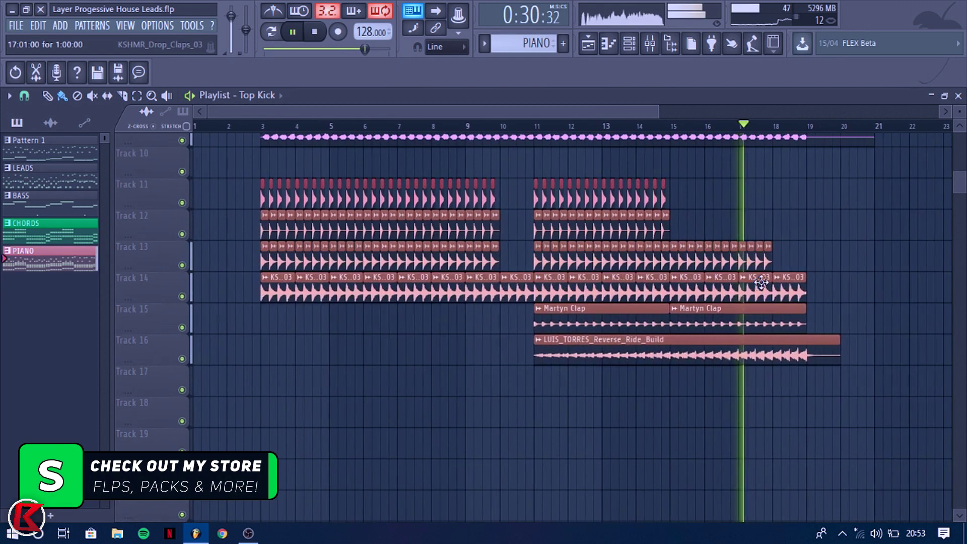
{"action": "left_click_drag", "start_coordinate": [807, 329], "coordinate": [772, 325]}
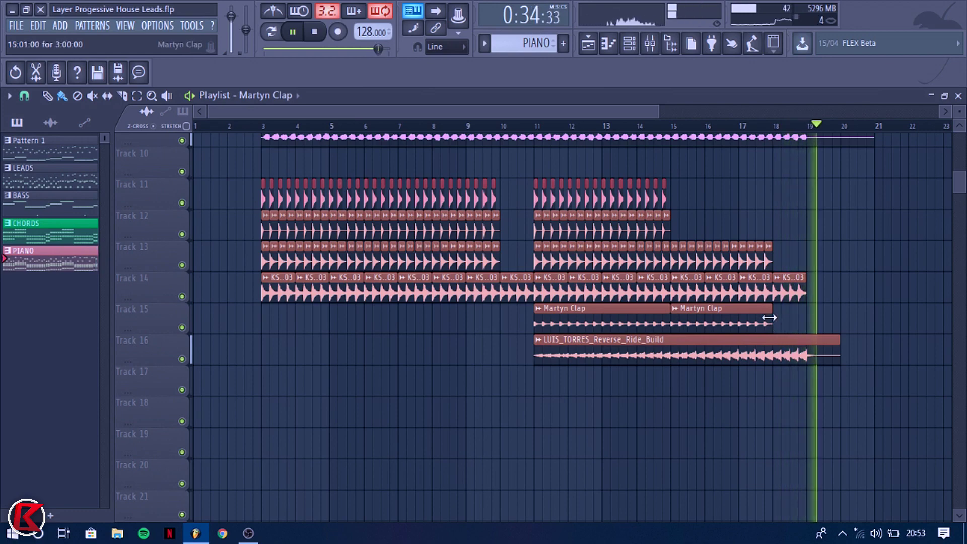
{"action": "key", "text": "space"}
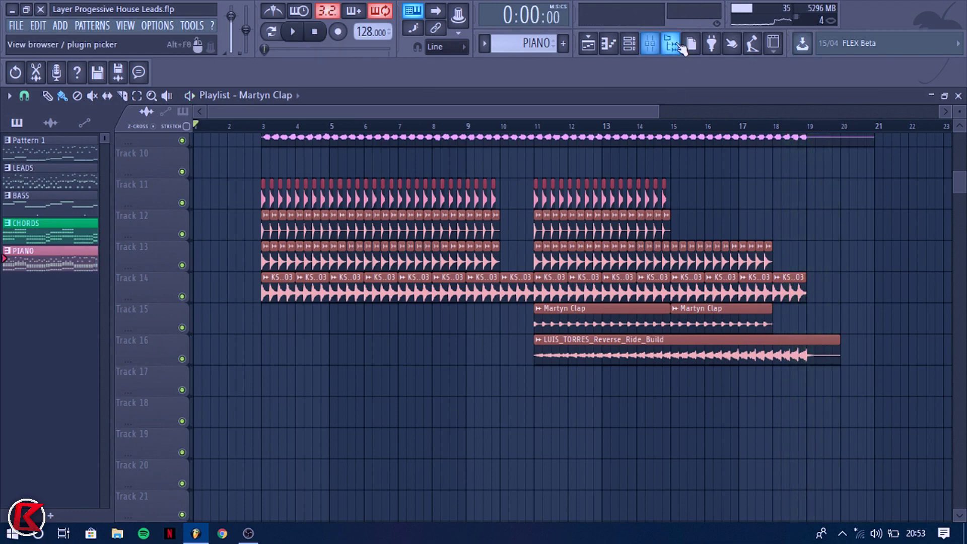
Browse the sample packs in splice_folder and open the processed sounds of Protocol Presents Nicky Romero Vol. 1.
{"action": "left_click", "coordinate": [680, 45]}
{"action": "left_click", "coordinate": [48, 161]}
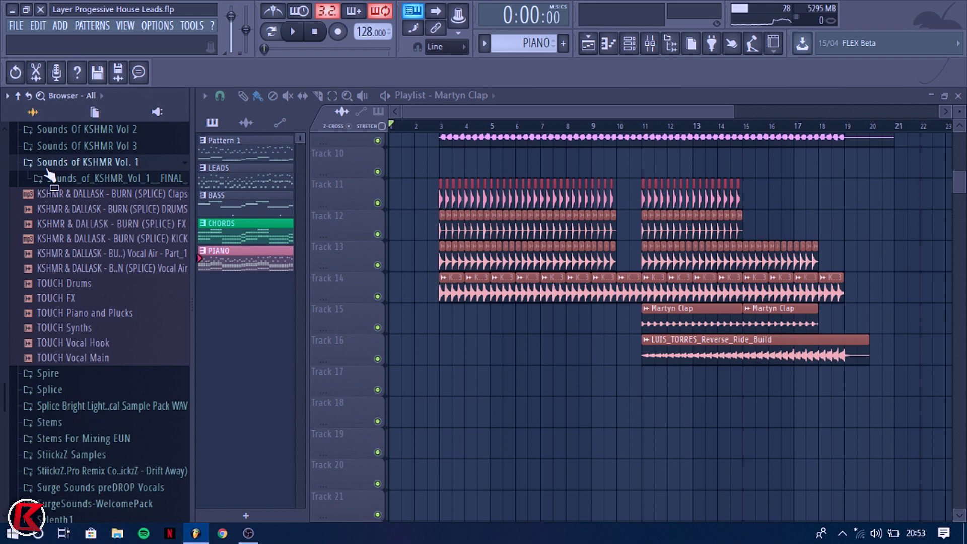
{"action": "scroll", "coordinate": [45, 151], "scroll_direction": "up", "scroll_amount": 15}
{"action": "left_click", "coordinate": [44, 129]}
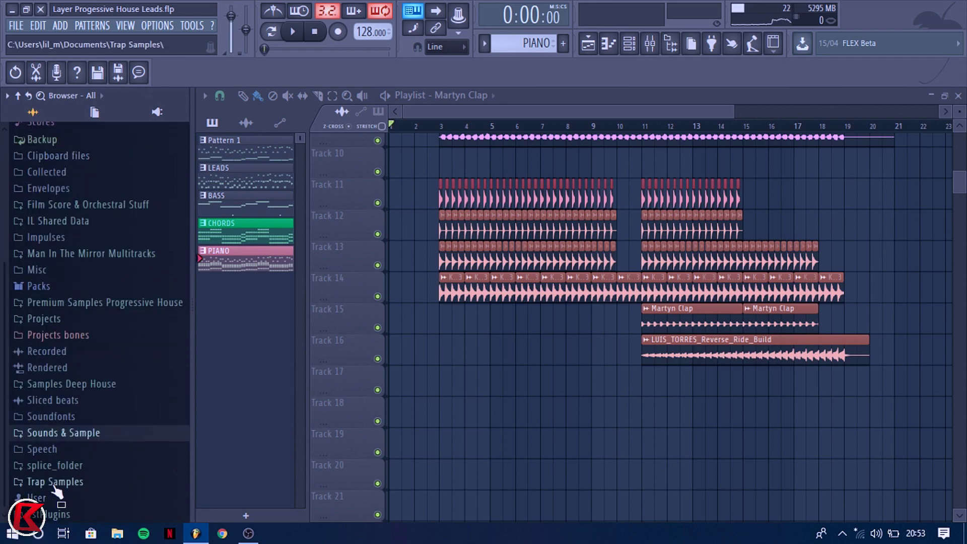
{"action": "left_click", "coordinate": [51, 466]}
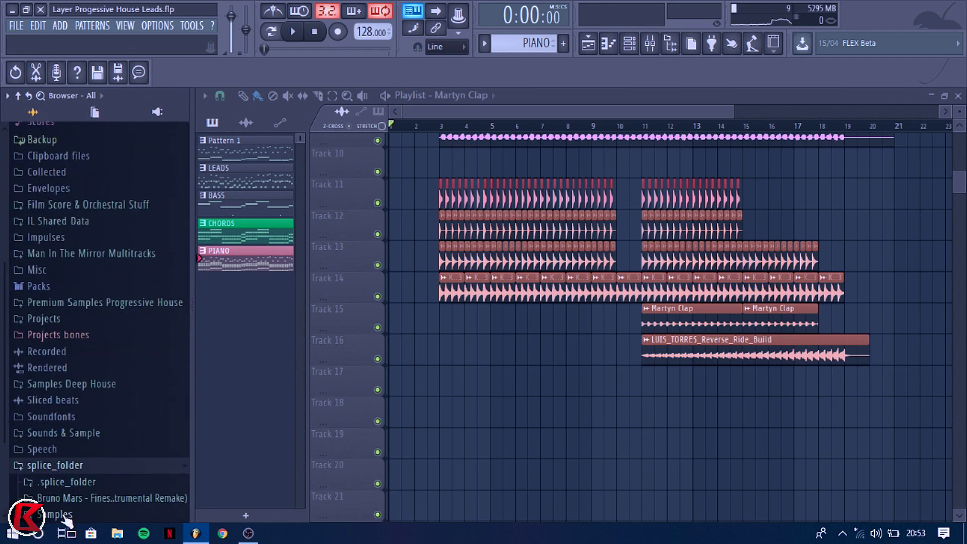
{"action": "left_click", "coordinate": [58, 514]}
{"action": "left_click", "coordinate": [68, 450]}
{"action": "scroll", "coordinate": [103, 460], "scroll_direction": "down", "scroll_amount": 10}
{"action": "scroll", "coordinate": [103, 460], "scroll_direction": "down", "scroll_amount": 20}
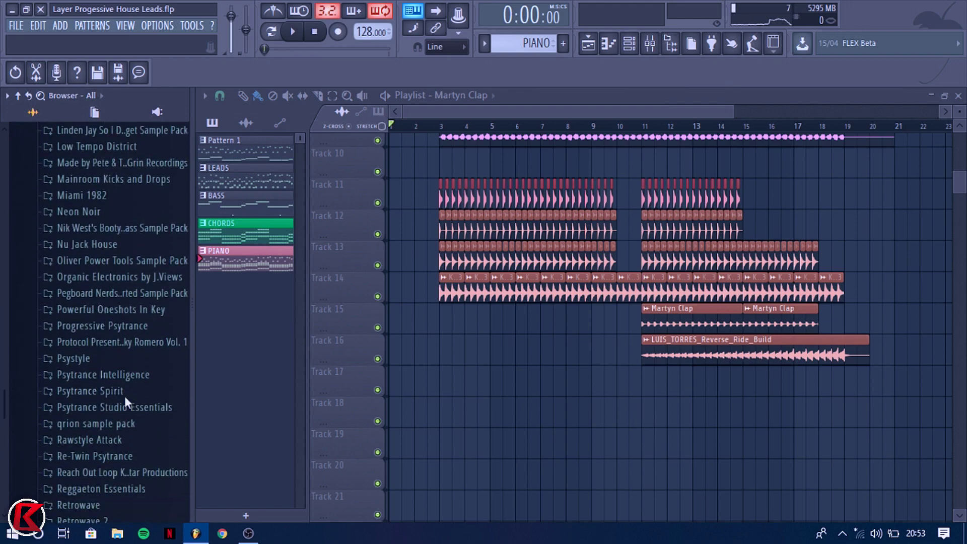
{"action": "left_click", "coordinate": [117, 343]}
{"action": "left_click", "coordinate": [117, 358]}
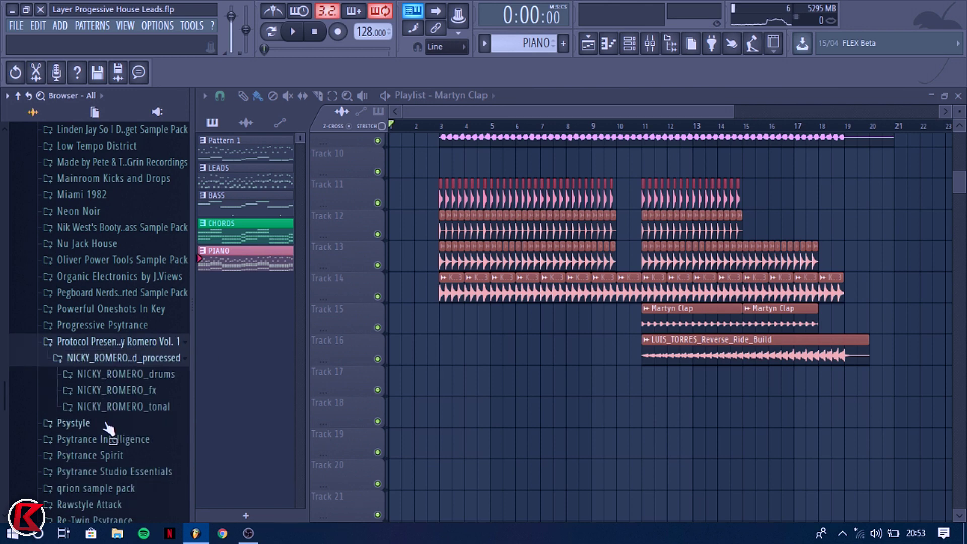
Preview the pack's clap one-shots, and replace the Martyn Clap clips on Track 15 with NICKY_ROMERO_clap_one_shot_upside at bar 11.
{"action": "left_click", "coordinate": [100, 374]}
{"action": "left_click", "coordinate": [111, 390]}
{"action": "left_click", "coordinate": [121, 390]}
{"action": "left_click", "coordinate": [123, 407]}
{"action": "left_click", "coordinate": [117, 425]}
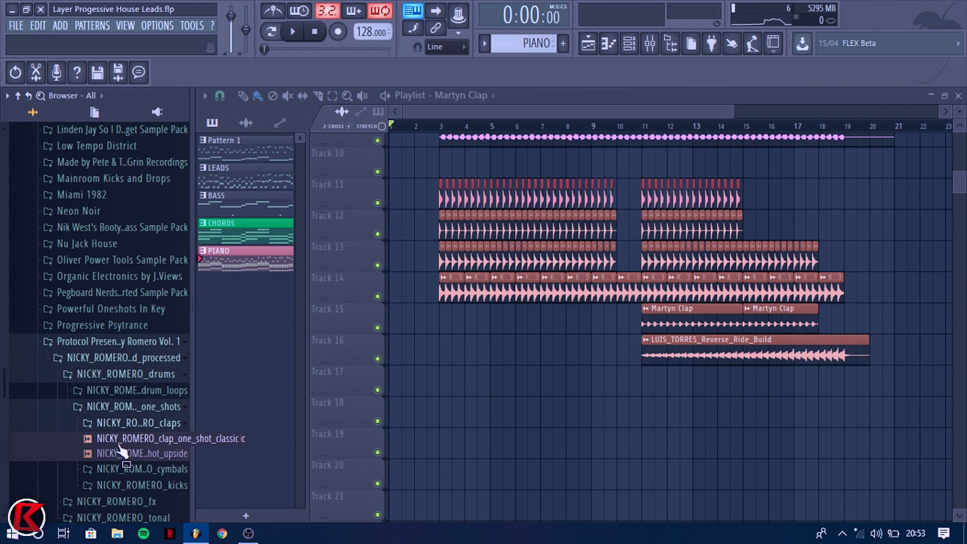
{"action": "left_click", "coordinate": [124, 438]}
{"action": "left_click", "coordinate": [138, 459]}
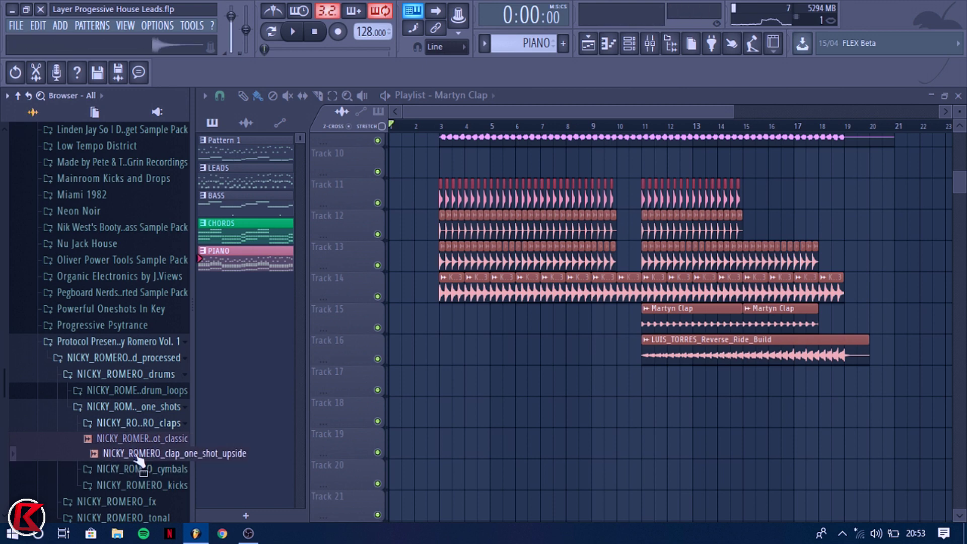
{"action": "left_click_drag", "start_coordinate": [138, 456], "coordinate": [647, 322]}
{"action": "right_click", "coordinate": [840, 322]}
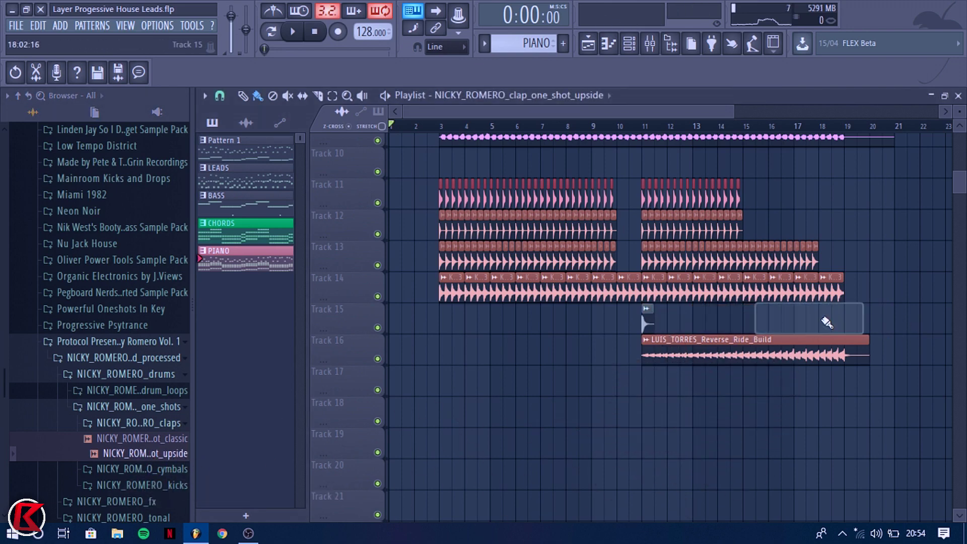
Clear the time stretching of the upside clap sample and check its quick fade-out while auditioning the sound.
{"action": "scroll", "coordinate": [690, 327], "scroll_direction": "up", "scroll_amount": 5}
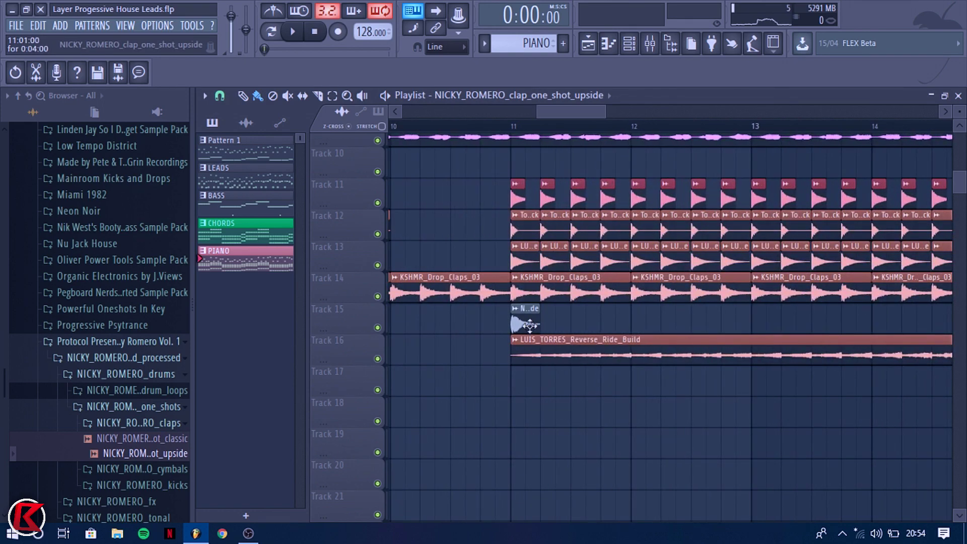
{"action": "double_click", "coordinate": [533, 329]}
{"action": "right_click", "coordinate": [569, 331]}
{"action": "left_click", "coordinate": [590, 342]}
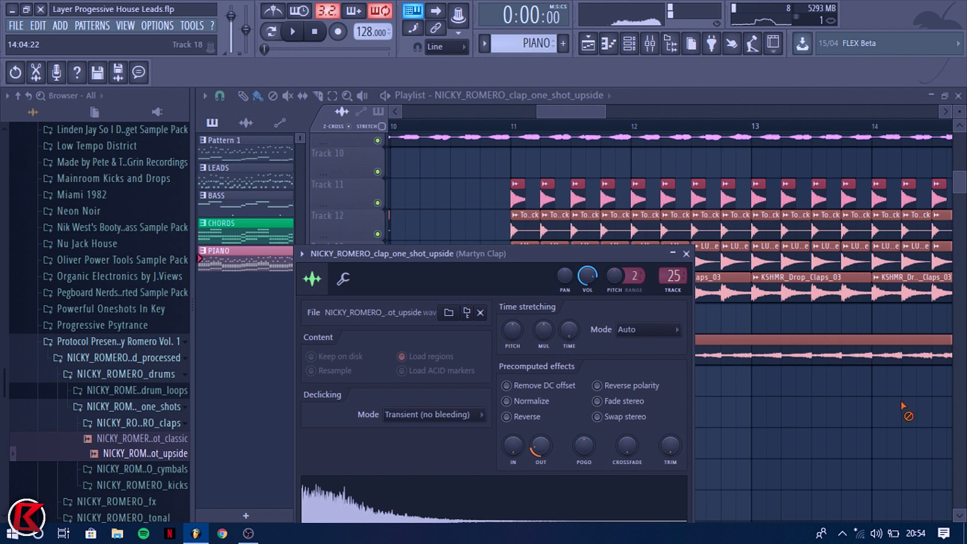
{"action": "key", "text": "Escape"}
{"action": "double_click", "coordinate": [523, 324]}
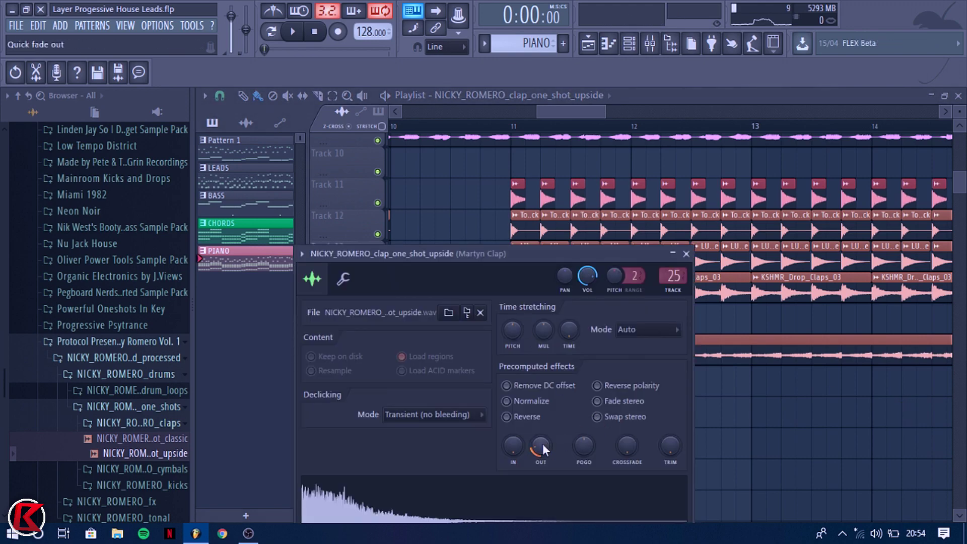
{"action": "key", "text": "Escape"}
{"action": "scroll", "coordinate": [555, 334], "scroll_direction": "up", "scroll_amount": 1}
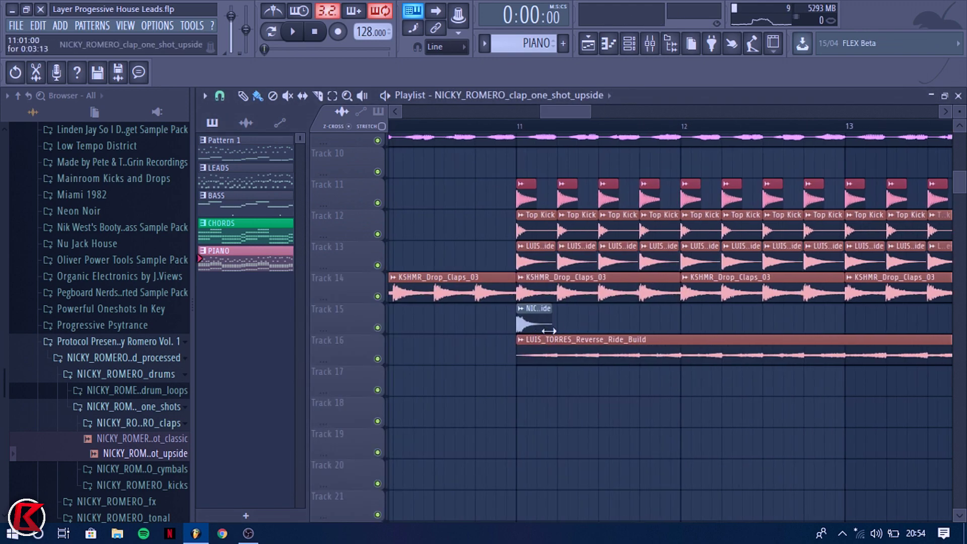
{"action": "double_click", "coordinate": [539, 324]}
{"action": "key", "text": "q"}
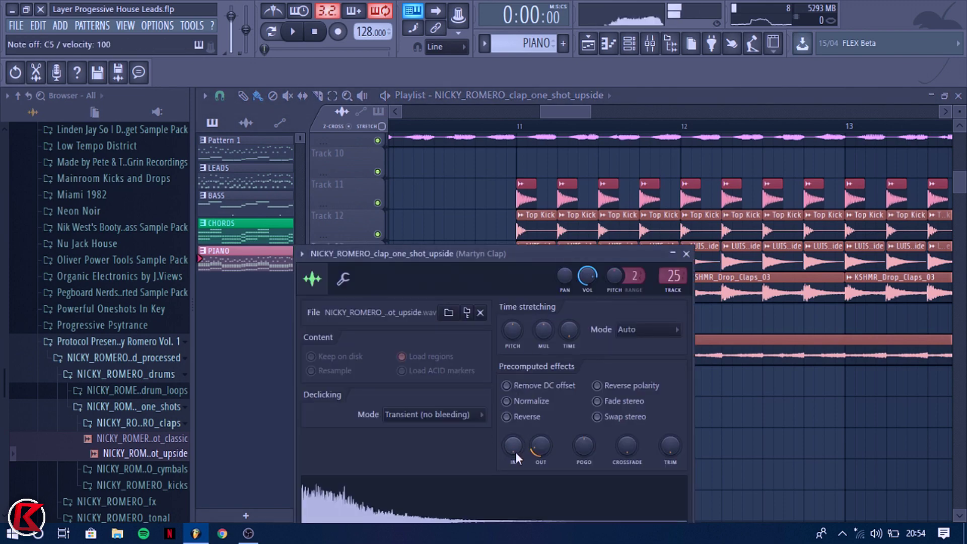
{"action": "key", "text": "Escape"}
Solo Track 15 and repeat the upside clap on every beat from bar 11 to the end of bar 18.
{"action": "scroll", "coordinate": [406, 329], "scroll_direction": "down", "scroll_amount": 1}
{"action": "right_click", "coordinate": [378, 328]}
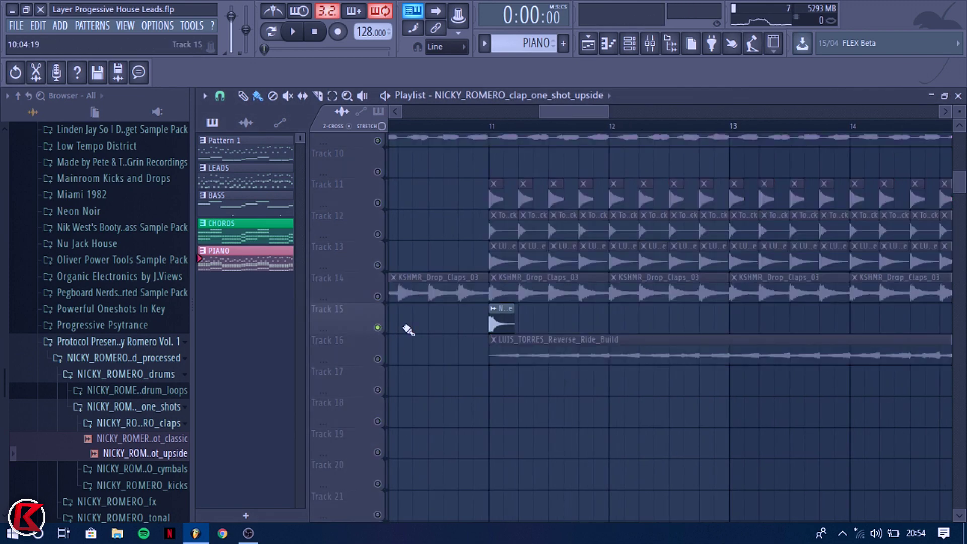
{"action": "scroll", "coordinate": [492, 322], "scroll_direction": "down", "scroll_amount": 3}
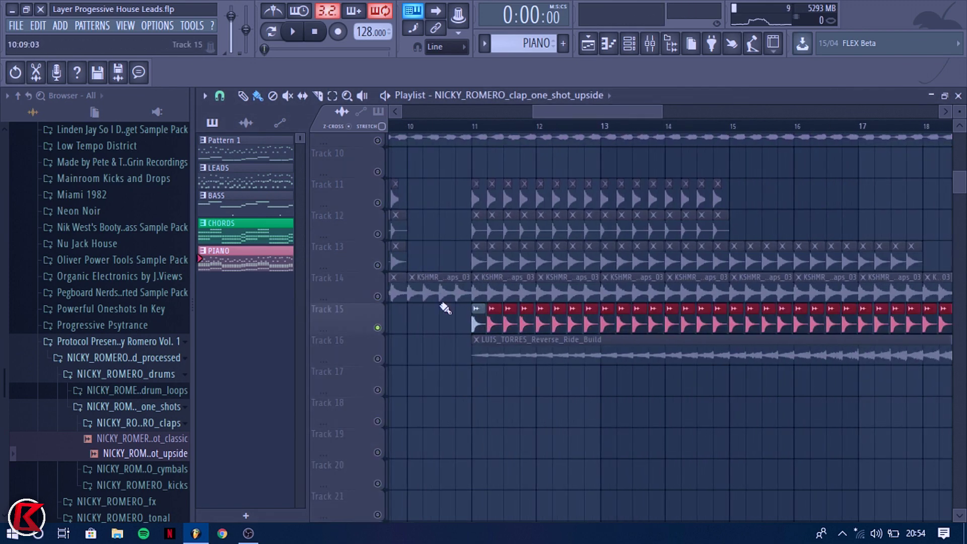
{"action": "scroll", "coordinate": [569, 306], "scroll_direction": "down", "scroll_amount": 4}
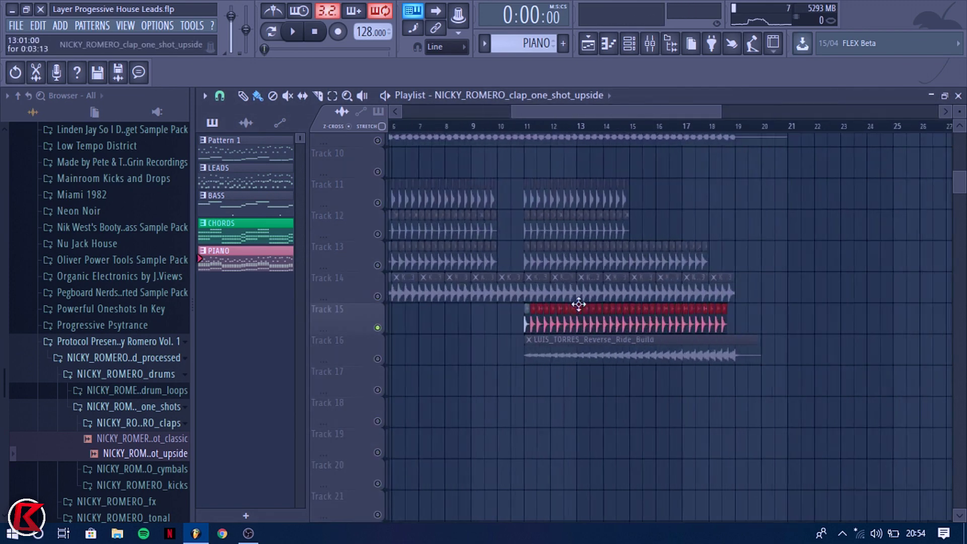
{"action": "scroll", "coordinate": [577, 306], "scroll_direction": "up", "scroll_amount": 2}
{"action": "left_click", "coordinate": [587, 385], "text": "ctrl"}
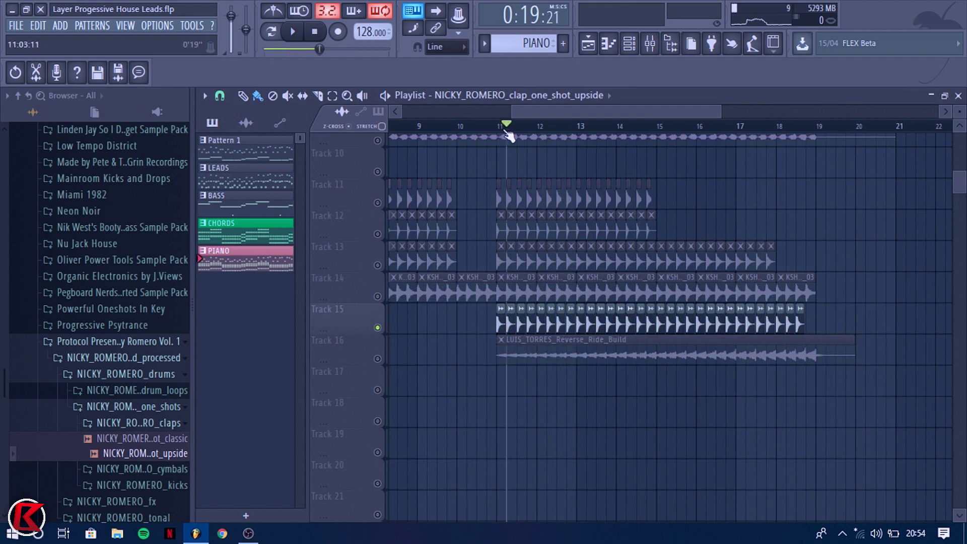
Play the soloed clap with its mixer volume lowered to about -10.2 dB, and enable Track 14 to hear both claps together.
{"action": "key", "text": "space"}
{"action": "key", "text": "F9"}
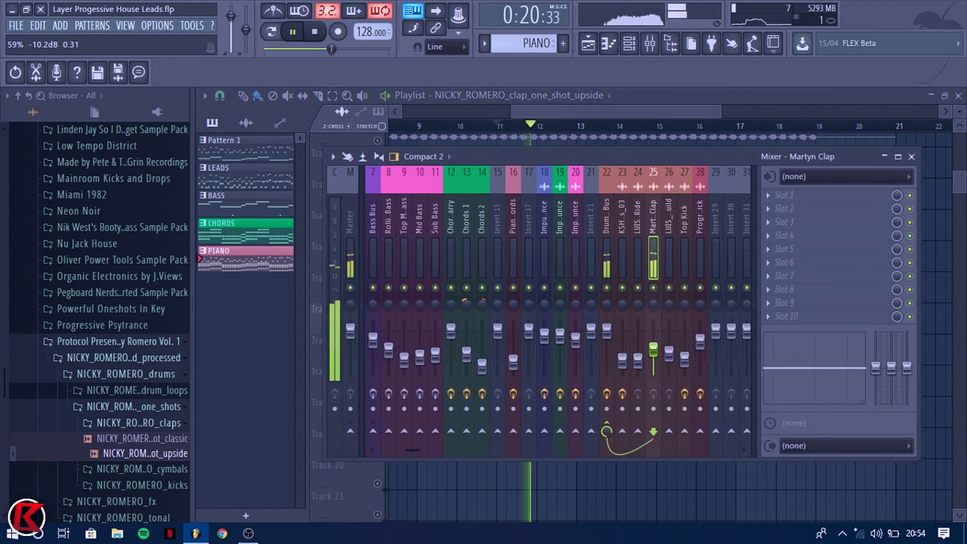
{"action": "key", "text": "F9"}
{"action": "key", "text": "space"}
{"action": "left_click", "coordinate": [378, 296]}
{"action": "key", "text": "space"}
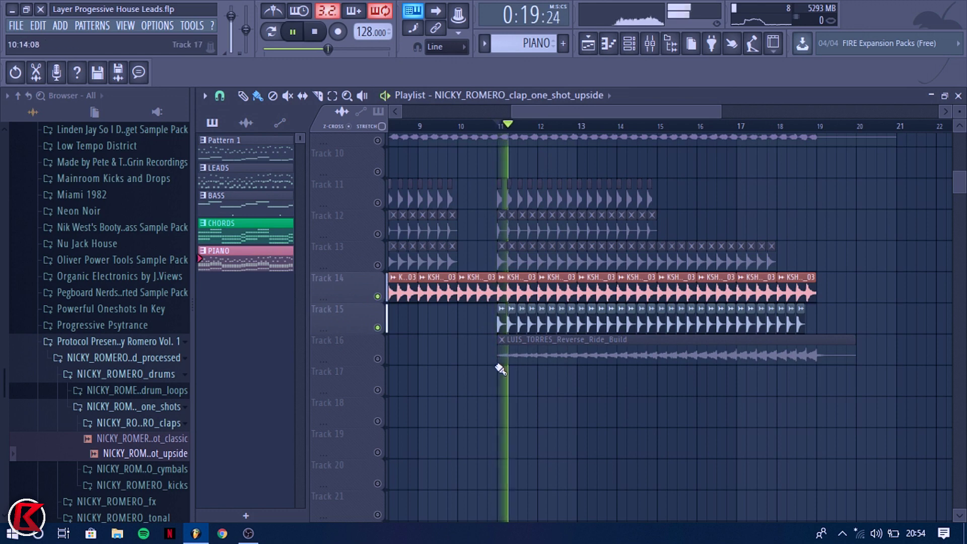
Recolor the upside clap clips on Track 15 to the same reddish color as the other drum clips.
{"action": "right_click", "coordinate": [502, 315]}
{"action": "left_click", "coordinate": [524, 388]}
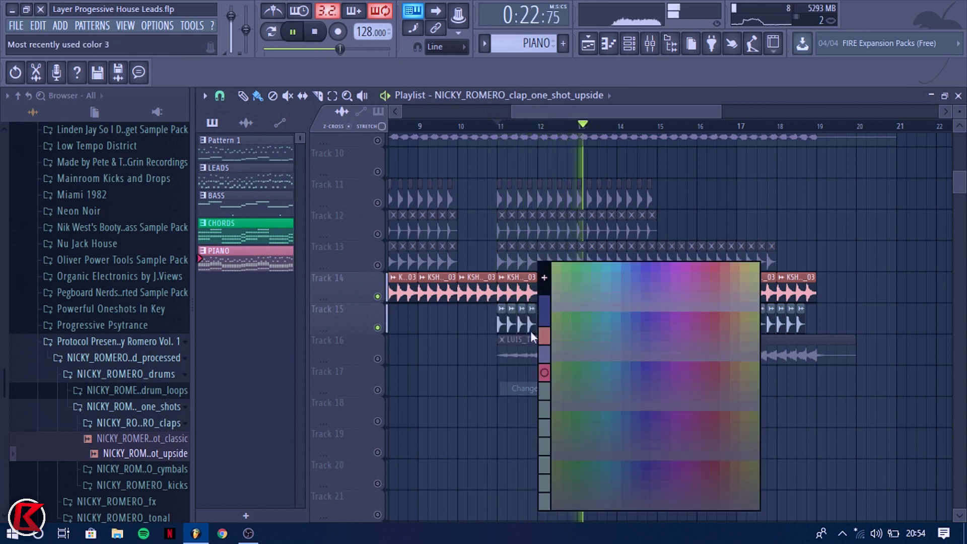
{"action": "left_click", "coordinate": [545, 337]}
Enable Tracks 11, 12 and 13 so the kicks and ride play along with the claps from bar 11.
{"action": "key", "text": "space"}
{"action": "key", "text": "space"}
{"action": "left_click", "coordinate": [377, 266]}
{"action": "left_click", "coordinate": [377, 235]}
{"action": "left_click", "coordinate": [378, 203]}
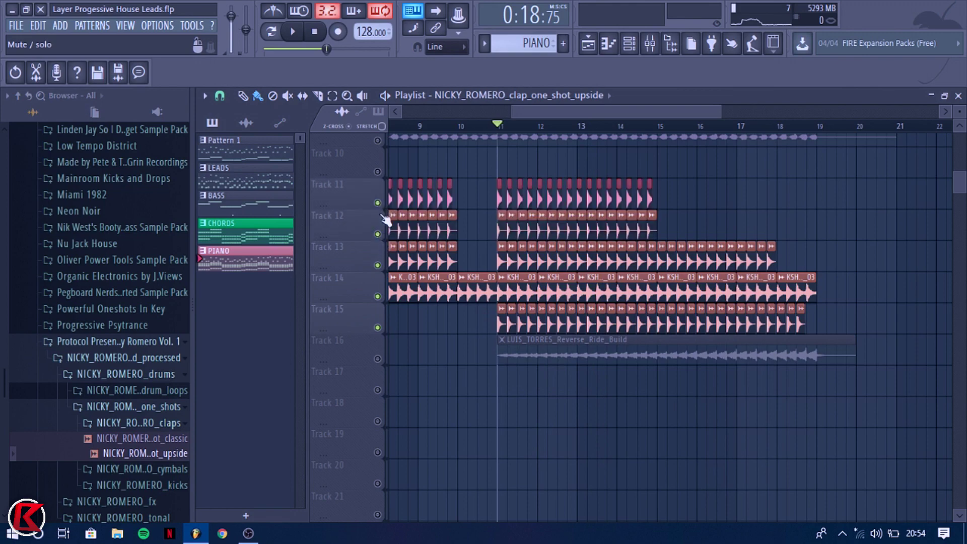
Lower the Martyn Clap mixer volume to about -15.4 dB, and delete the Track 15 clap clips from bar 18 onward.
{"action": "left_click", "coordinate": [650, 44]}
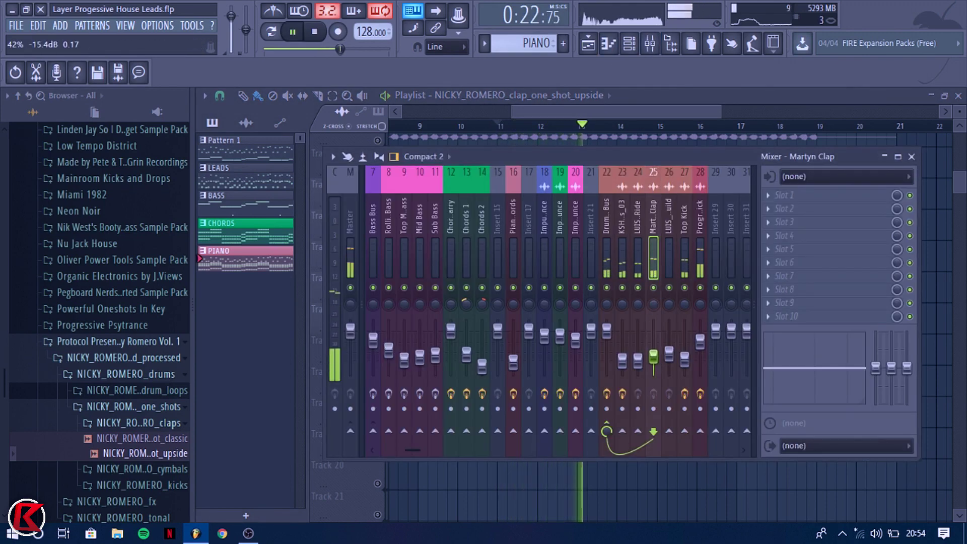
{"action": "key", "text": "F9"}
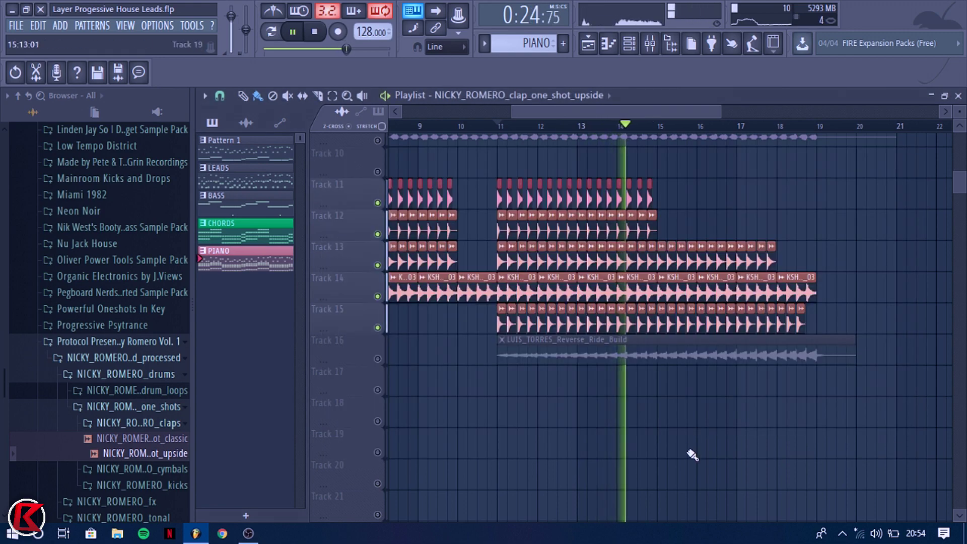
{"action": "right_click", "coordinate": [795, 320]}
{"action": "key", "text": "space"}
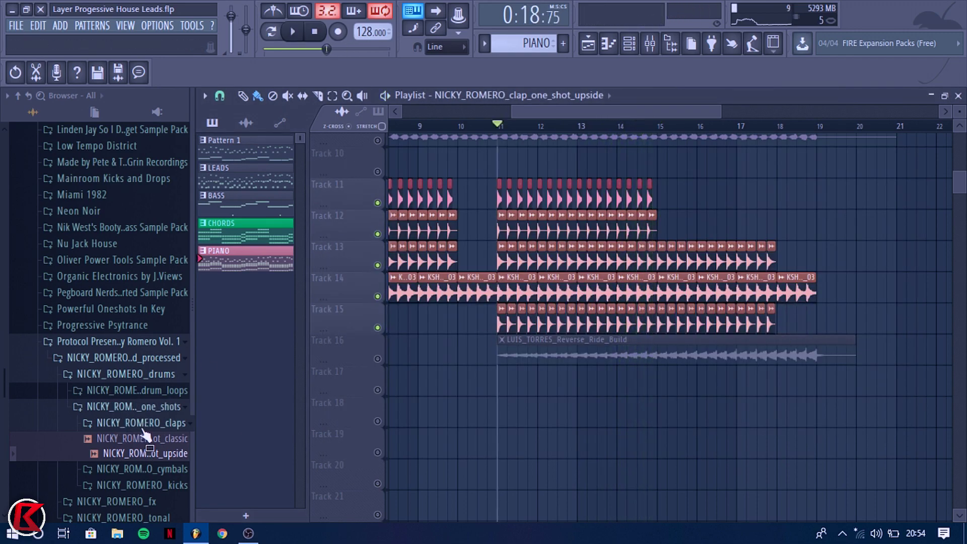
Look through the pack's one-shot claps, cymbals and kicks, and preview the digital G kick.
{"action": "left_click", "coordinate": [143, 424]}
{"action": "left_click", "coordinate": [144, 410]}
{"action": "left_click", "coordinate": [160, 409]}
{"action": "left_click", "coordinate": [168, 426]}
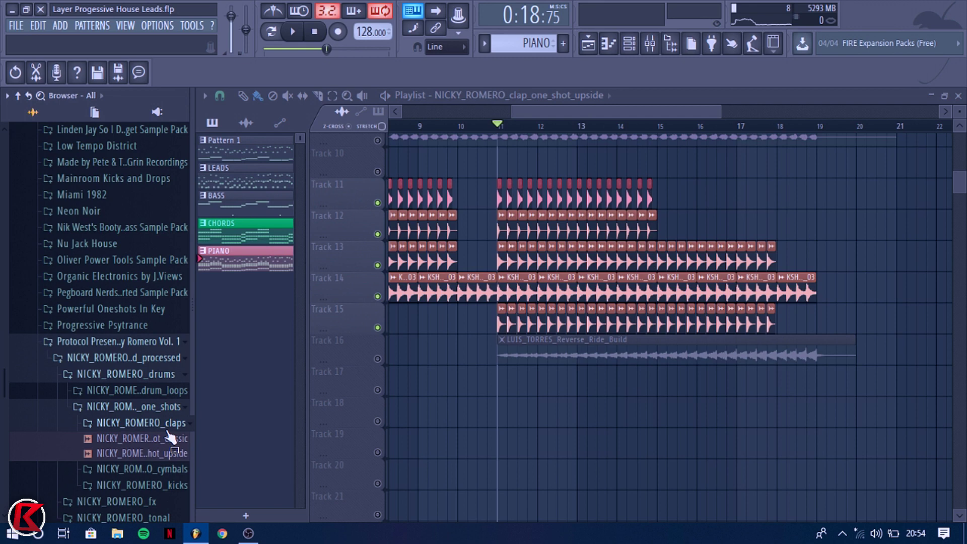
{"action": "left_click", "coordinate": [170, 451]}
{"action": "left_click", "coordinate": [171, 424]}
{"action": "left_click", "coordinate": [172, 408]}
{"action": "left_click", "coordinate": [177, 409]}
{"action": "left_click", "coordinate": [177, 455]}
{"action": "left_click", "coordinate": [156, 472]}
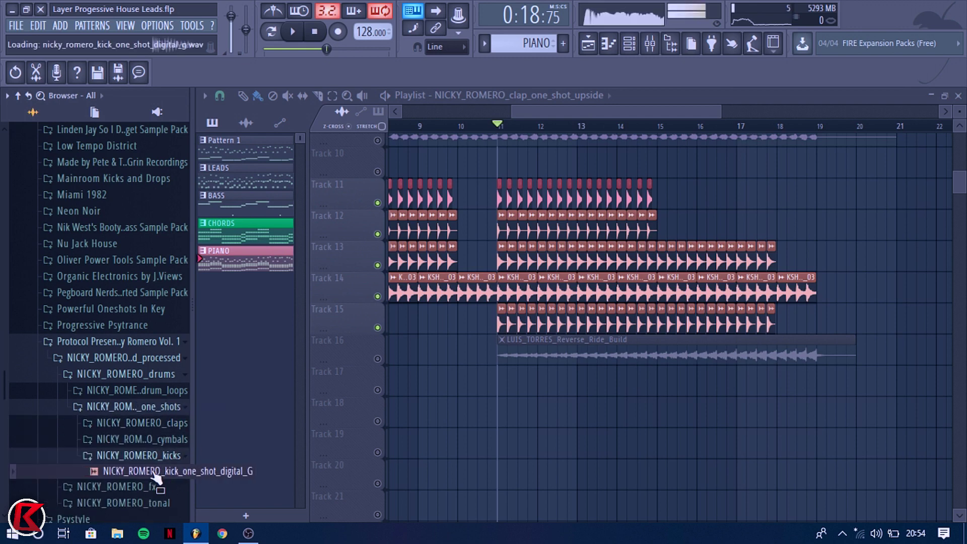
{"action": "left_click", "coordinate": [152, 457]}
{"action": "left_click", "coordinate": [158, 408]}
{"action": "left_click", "coordinate": [170, 378]}
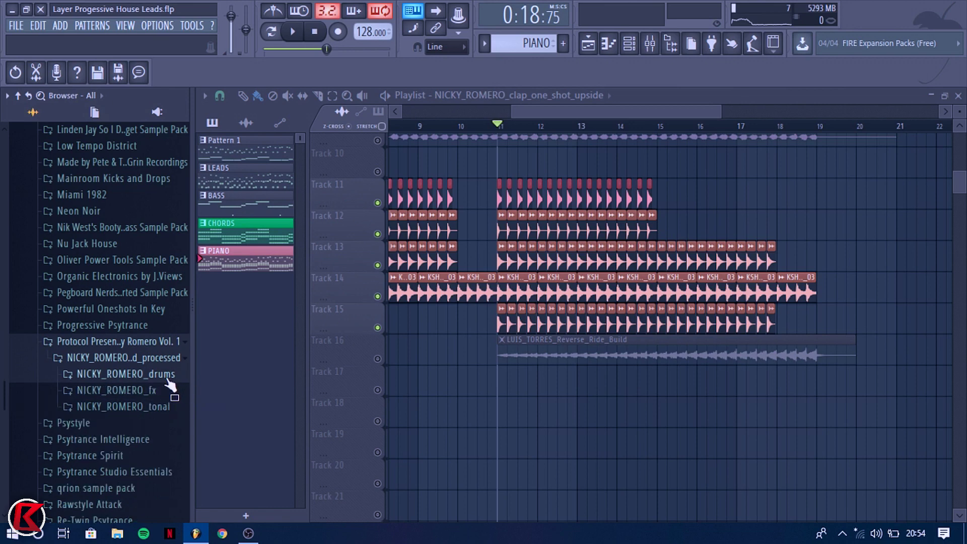
Find NICKY_ROMERO_snare_roll_loop_moving_128 among the build-up drum loops and place it on Track 19 just after bar 15.
{"action": "left_click", "coordinate": [169, 379]}
{"action": "left_click", "coordinate": [169, 390]}
{"action": "left_click", "coordinate": [172, 407]}
{"action": "left_click_drag", "start_coordinate": [173, 422], "coordinate": [670, 446]}
Browse the pack's drum and hi-hat loops, and place NICKY_ROMERO_drum_loop_shakeit_128 on Track 20 just after bar 15.
{"action": "left_click", "coordinate": [134, 406]}
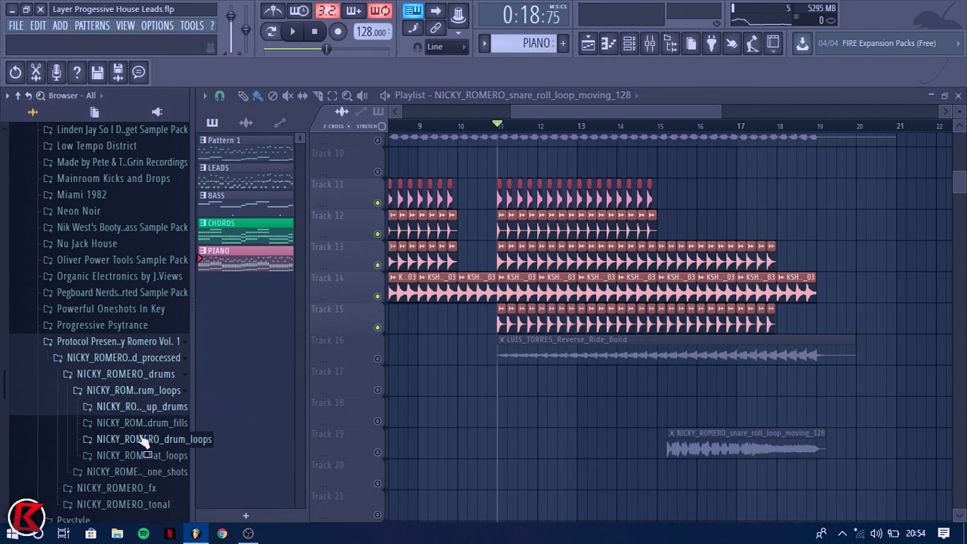
{"action": "left_click", "coordinate": [143, 439]}
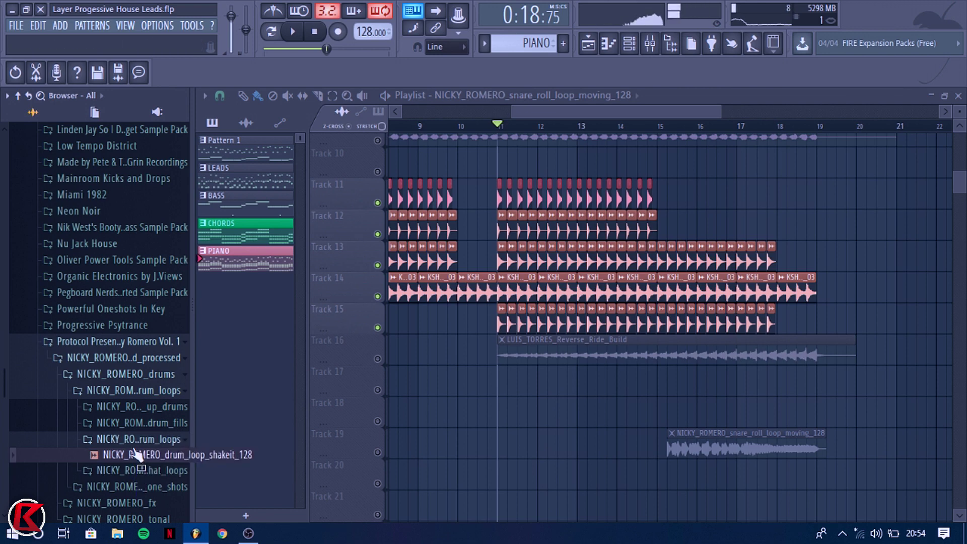
{"action": "left_click", "coordinate": [144, 471]}
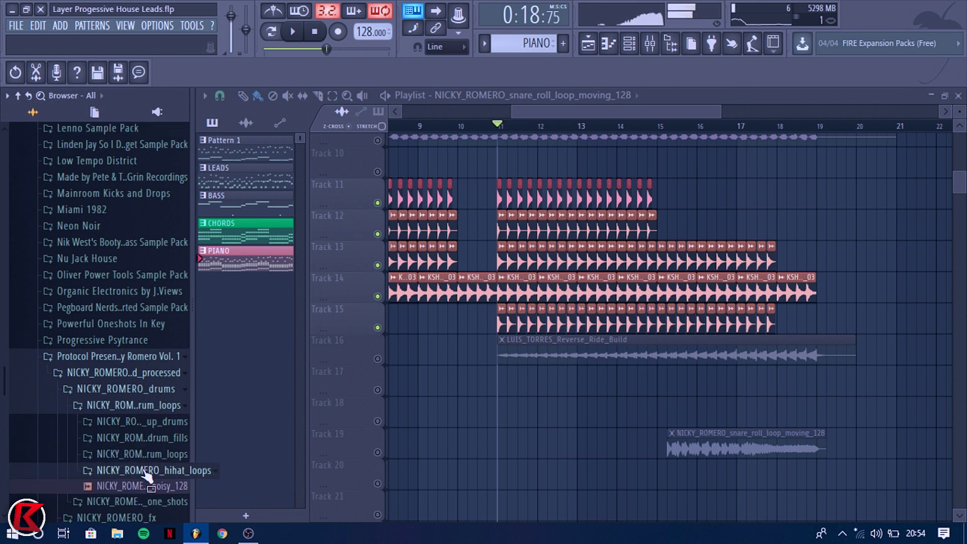
{"action": "left_click", "coordinate": [135, 454]}
{"action": "left_click_drag", "start_coordinate": [146, 469], "coordinate": [670, 476]}
Open the pack's drum fill loops and place NICKY_ROMERO_drum_fill_filterfill_128 on Track 21 between bars 15 and 16.
{"action": "left_click", "coordinate": [136, 454]}
{"action": "left_click", "coordinate": [139, 441]}
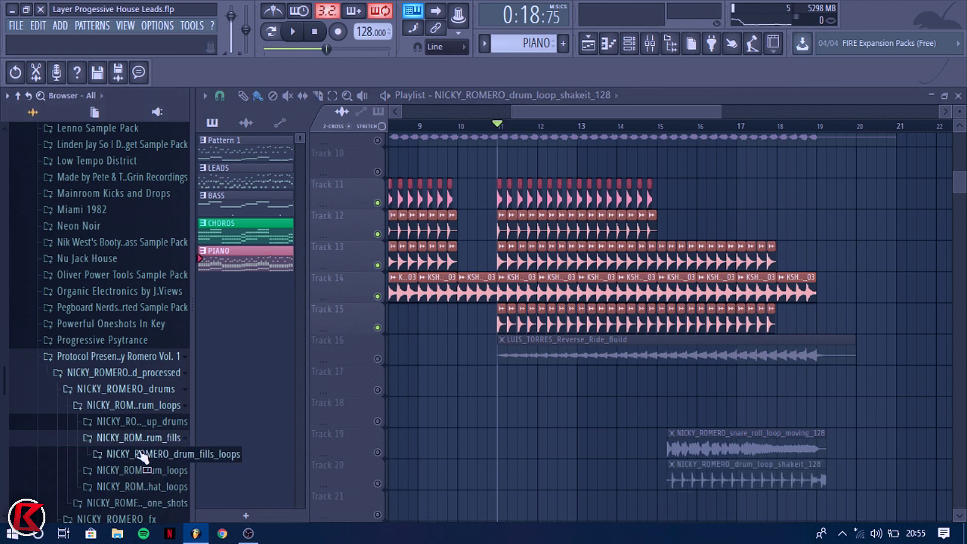
{"action": "left_click", "coordinate": [141, 454]}
{"action": "left_click_drag", "start_coordinate": [145, 469], "coordinate": [678, 504]}
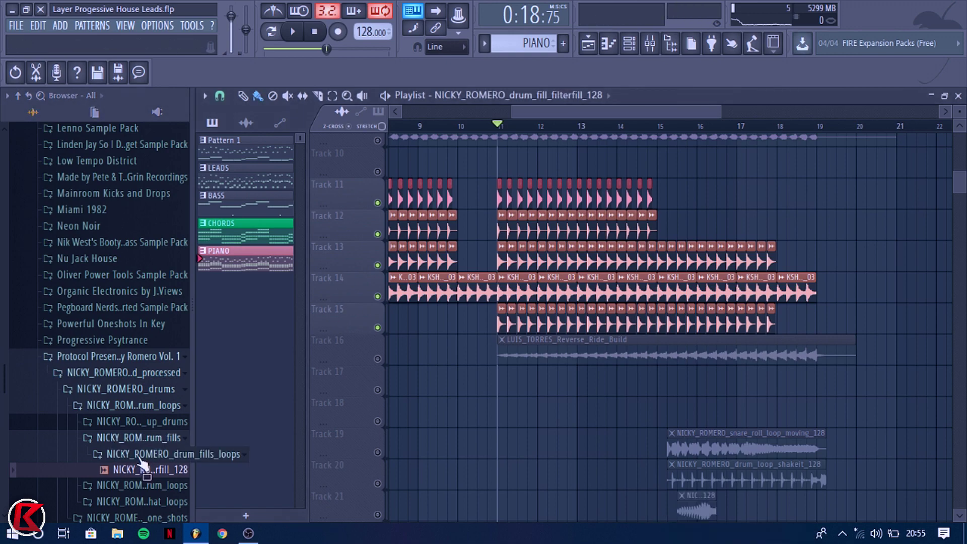
Collapse the Nicky Romero pack and its parent folders so the browser shows its top-level folder list.
{"action": "left_click", "coordinate": [136, 437]}
{"action": "left_click", "coordinate": [147, 406]}
{"action": "left_click", "coordinate": [146, 390]}
{"action": "left_click", "coordinate": [152, 373]}
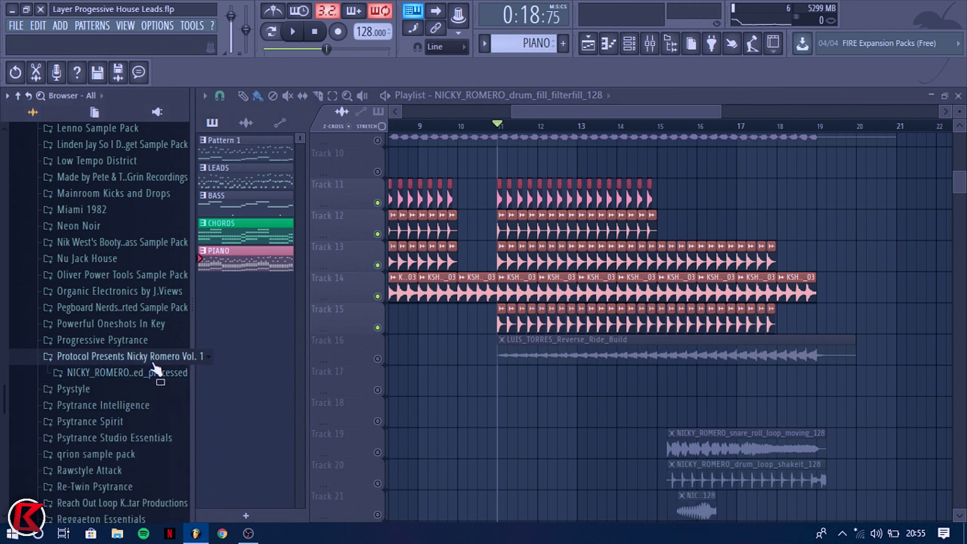
{"action": "left_click", "coordinate": [153, 357]}
{"action": "scroll", "coordinate": [146, 347], "scroll_direction": "up", "scroll_amount": 10}
{"action": "left_click", "coordinate": [69, 143]}
{"action": "left_click", "coordinate": [65, 433]}
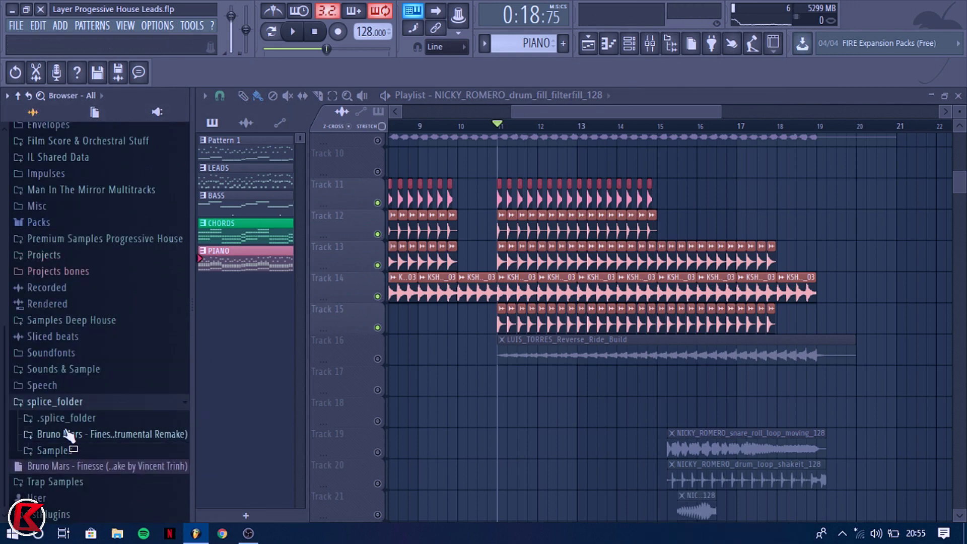
{"action": "left_click", "coordinate": [69, 405]}
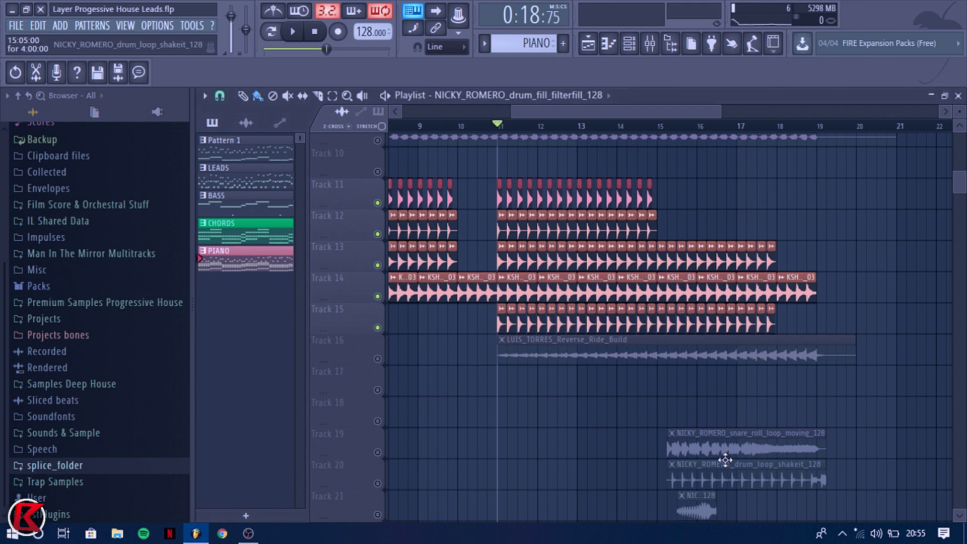
Move the filter fill to bar 10 and the snare roll to bar 15 on Track 17, with the shakeit loop on Track 19.
{"action": "scroll", "coordinate": [726, 459], "scroll_direction": "up", "scroll_amount": 3}
{"action": "left_click_drag", "start_coordinate": [703, 462], "coordinate": [643, 385]}
{"action": "scroll", "coordinate": [639, 384], "scroll_direction": "down", "scroll_amount": 3}
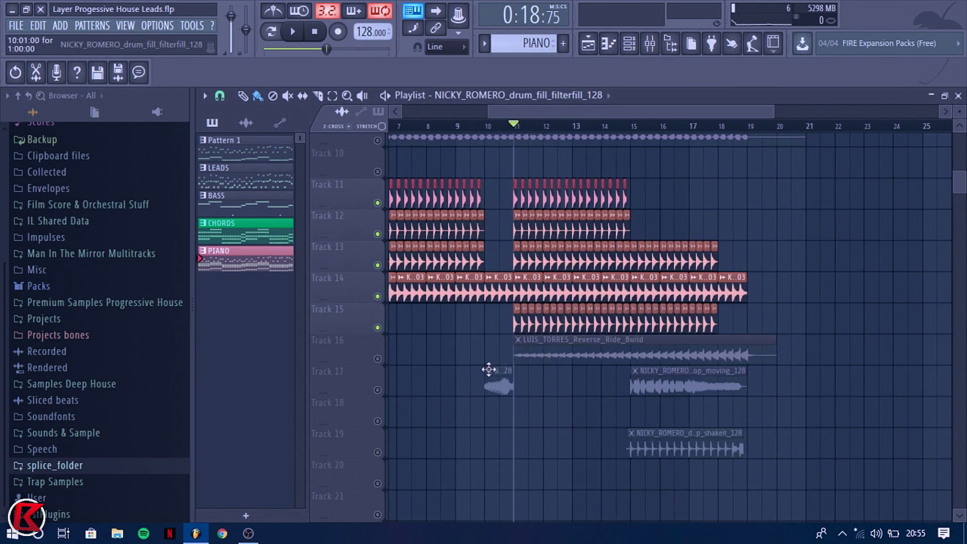
{"action": "scroll", "coordinate": [497, 367], "scroll_direction": "down", "scroll_amount": 3}
Shift the clips on Tracks 15 to 17 down one track and move the shakeit loop up to Track 15.
{"action": "left_click_drag", "start_coordinate": [685, 304], "coordinate": [514, 448]}
{"action": "left_click_drag", "start_coordinate": [717, 332], "coordinate": [463, 514]}
{"action": "left_click_drag", "start_coordinate": [690, 368], "coordinate": [537, 390]}
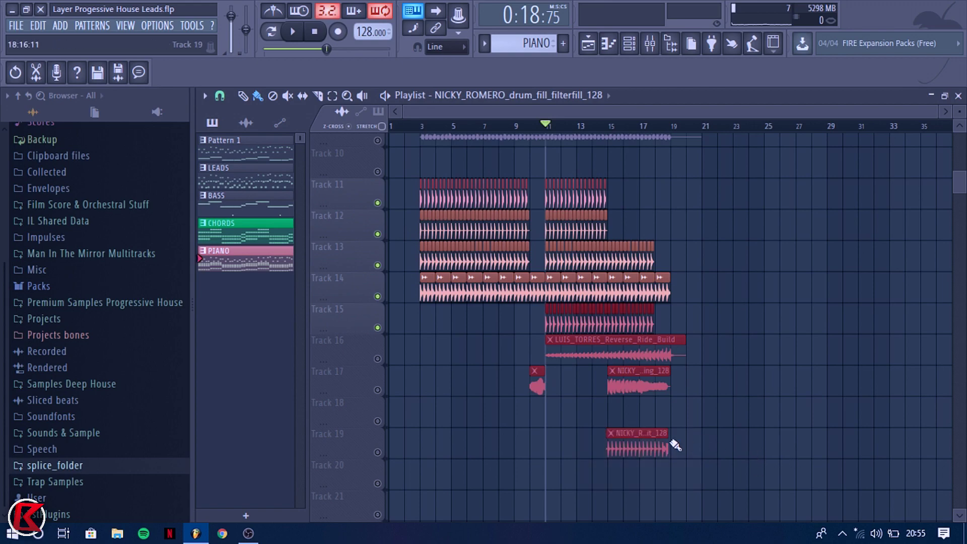
{"action": "left_click_drag", "start_coordinate": [675, 445], "coordinate": [694, 473]}
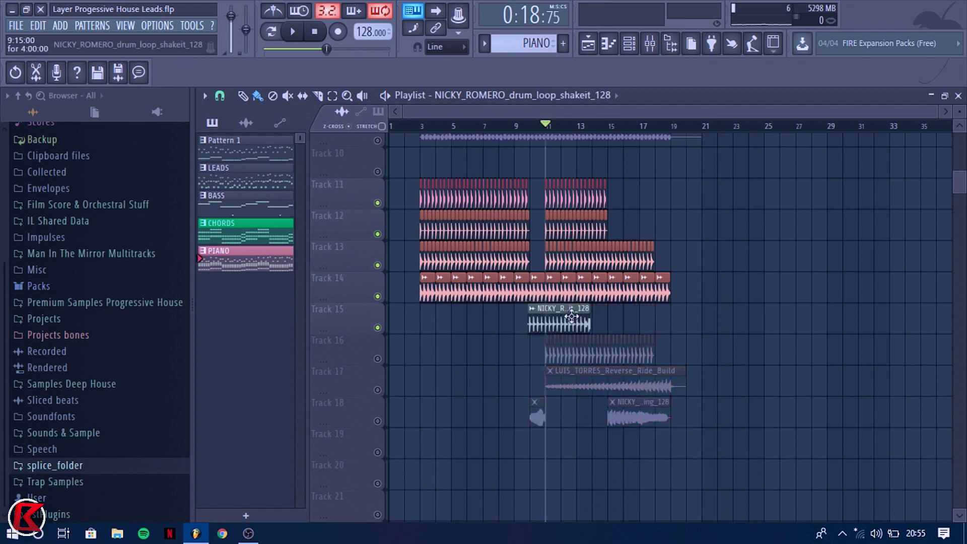
Align the shakeit loop on Track 15 so it starts exactly at bar 11.
{"action": "scroll", "coordinate": [568, 316], "scroll_direction": "up", "scroll_amount": 8}
{"action": "left_click_drag", "start_coordinate": [496, 317], "coordinate": [739, 311]}
{"action": "left_click_drag", "start_coordinate": [535, 314], "coordinate": [424, 313]}
{"action": "scroll", "coordinate": [527, 322], "scroll_direction": "down", "scroll_amount": 3}
{"action": "scroll", "coordinate": [473, 333], "scroll_direction": "down", "scroll_amount": 6}
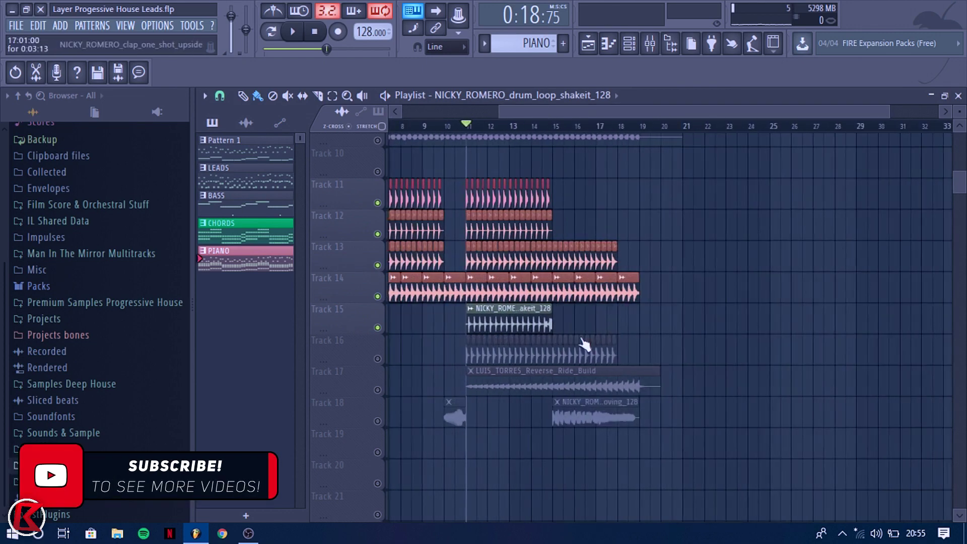
Repeat the shakeit loop from bar 15 on Track 15 and trim the copy to end at bar 18.
{"action": "scroll", "coordinate": [566, 324], "scroll_direction": "up", "scroll_amount": 4}
{"action": "left_click", "coordinate": [544, 324]}
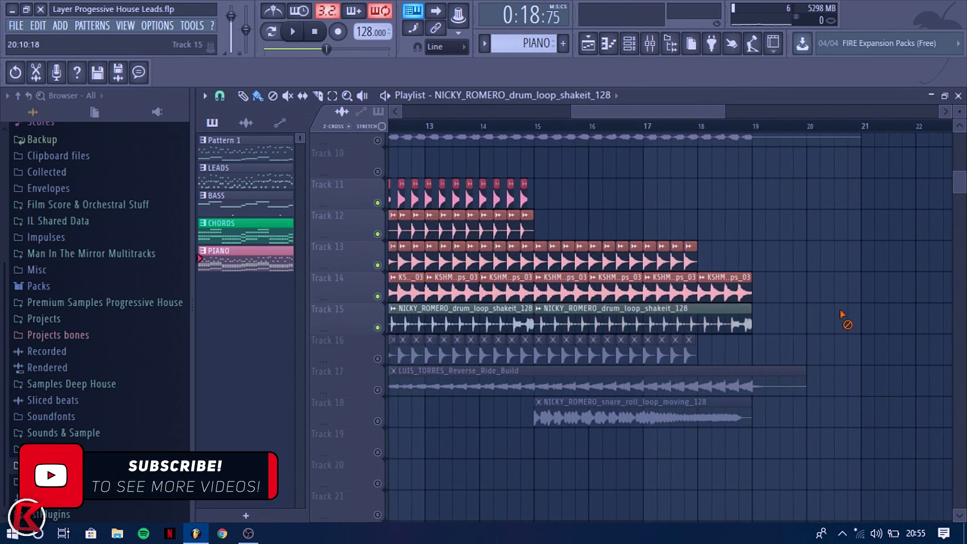
{"action": "left_click_drag", "start_coordinate": [755, 326], "coordinate": [702, 327]}
{"action": "scroll", "coordinate": [702, 328], "scroll_direction": "down", "scroll_amount": 4}
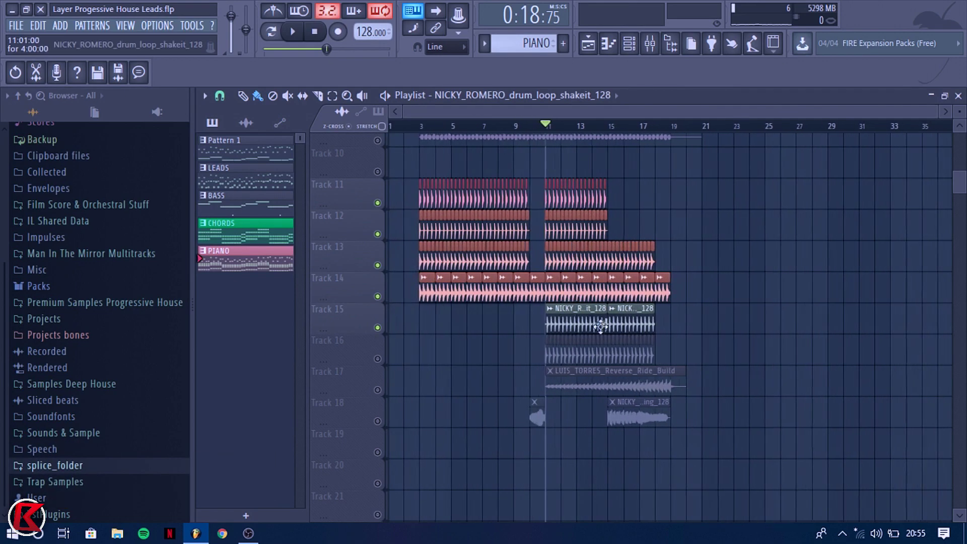
Recolor the shakeit loop clips on Track 15 to match the other drum clips.
{"action": "right_click", "coordinate": [551, 315]}
{"action": "left_click", "coordinate": [579, 382]}
{"action": "left_click", "coordinate": [593, 350]}
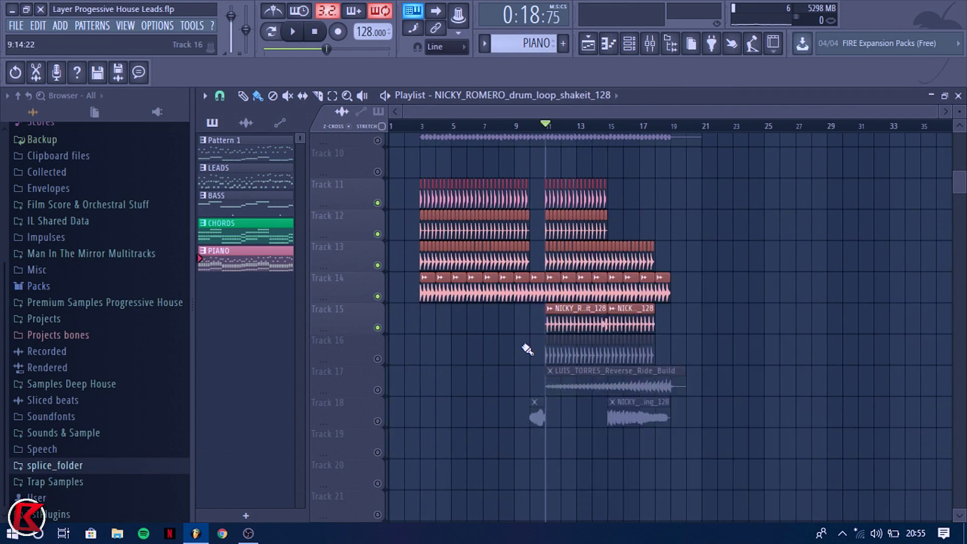
Solo Track 15, assign the shakeit loop to mixer Insert 29, and lower its level to about -13.8 dB during playback.
{"action": "right_click", "coordinate": [377, 328]}
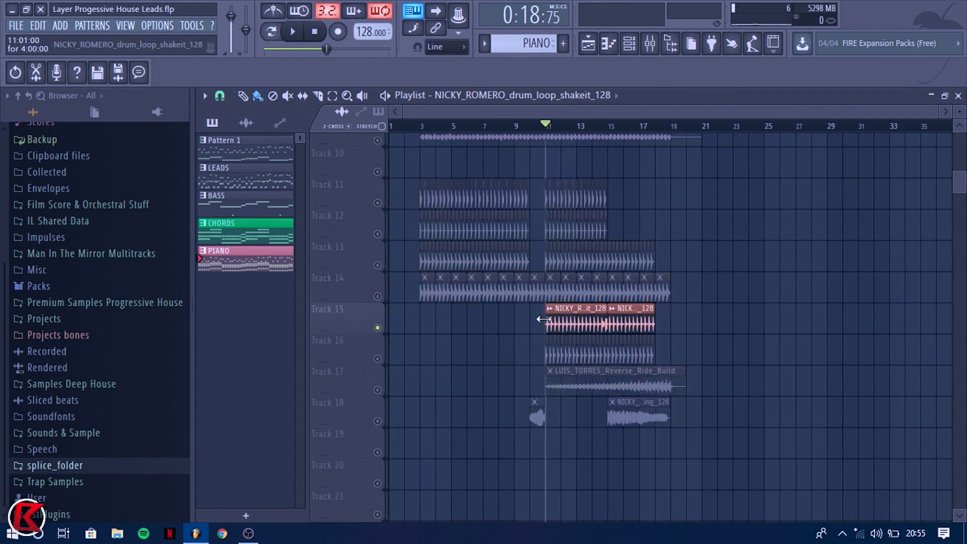
{"action": "left_click", "coordinate": [652, 44]}
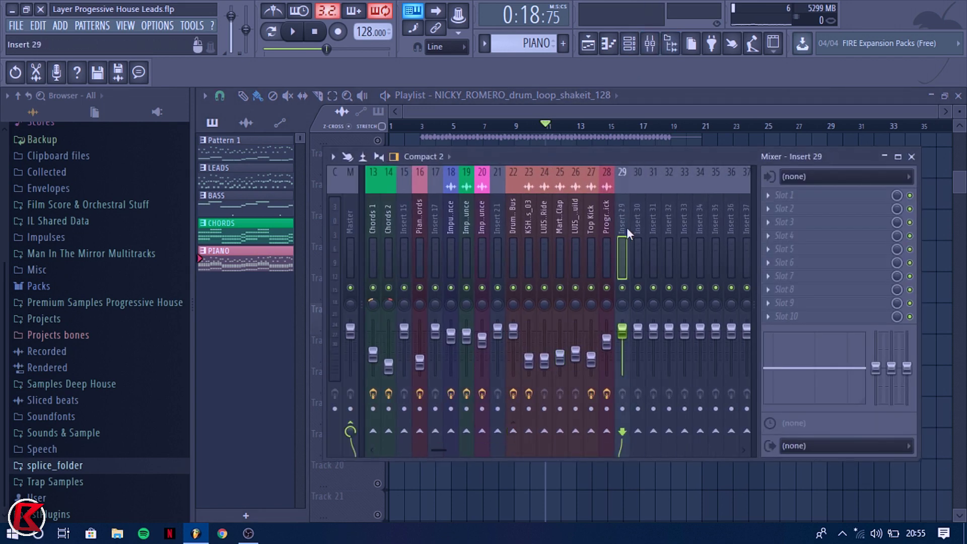
{"action": "key", "text": "ctrl+l"}
{"action": "key", "text": "space"}
{"action": "left_click_drag", "start_coordinate": [624, 335], "coordinate": [624, 353]}
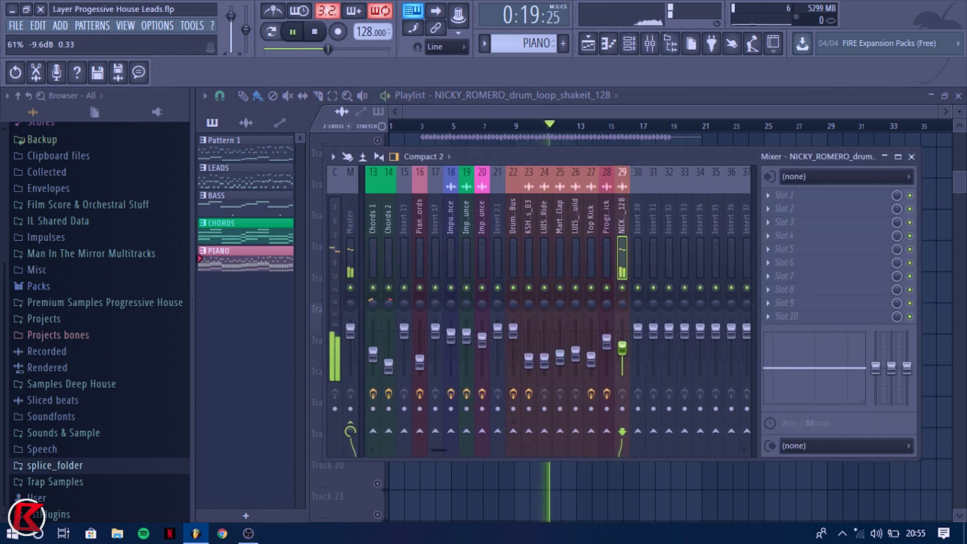
Route the shakeit loop's mixer track only to the Drum Bus and stop playback.
{"action": "right_click", "coordinate": [513, 432]}
{"action": "left_click", "coordinate": [539, 513]}
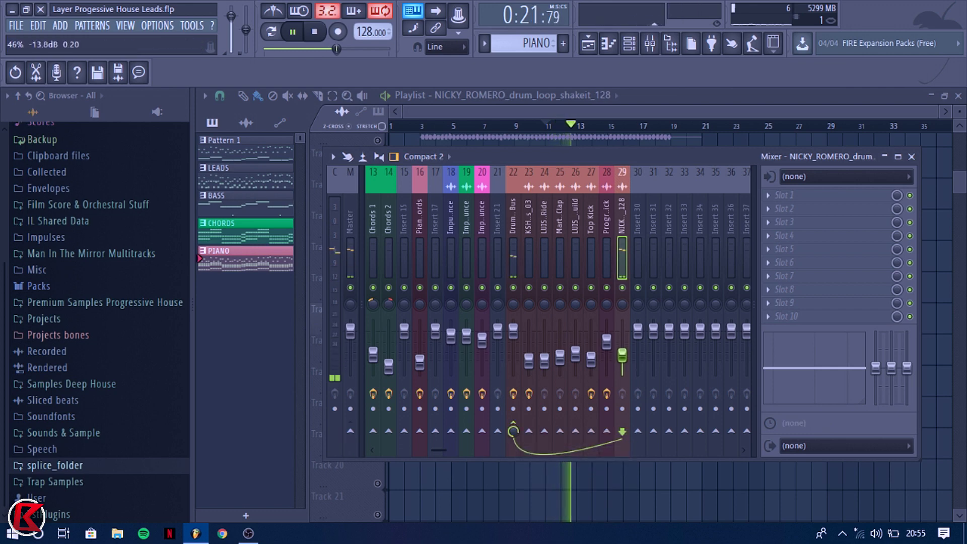
{"action": "key", "text": "F9"}
{"action": "key", "text": "space"}
Unmute Tracks 11 to 14, 16 and 17, and play the combined drums from bar 11 while checking the mixer levels.
{"action": "left_click", "coordinate": [377, 297]}
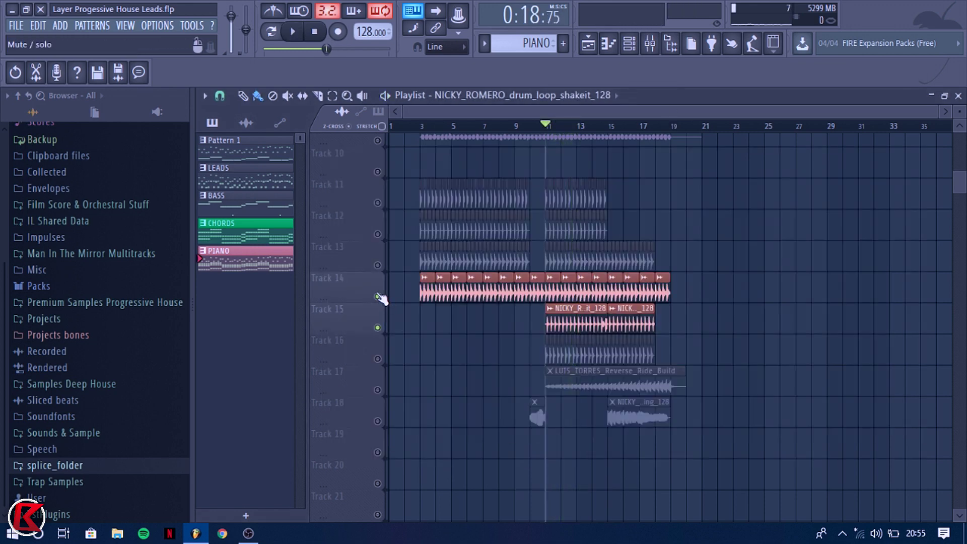
{"action": "left_click", "coordinate": [377, 265]}
{"action": "left_click", "coordinate": [377, 234]}
{"action": "left_click", "coordinate": [377, 203]}
{"action": "left_click", "coordinate": [377, 359]}
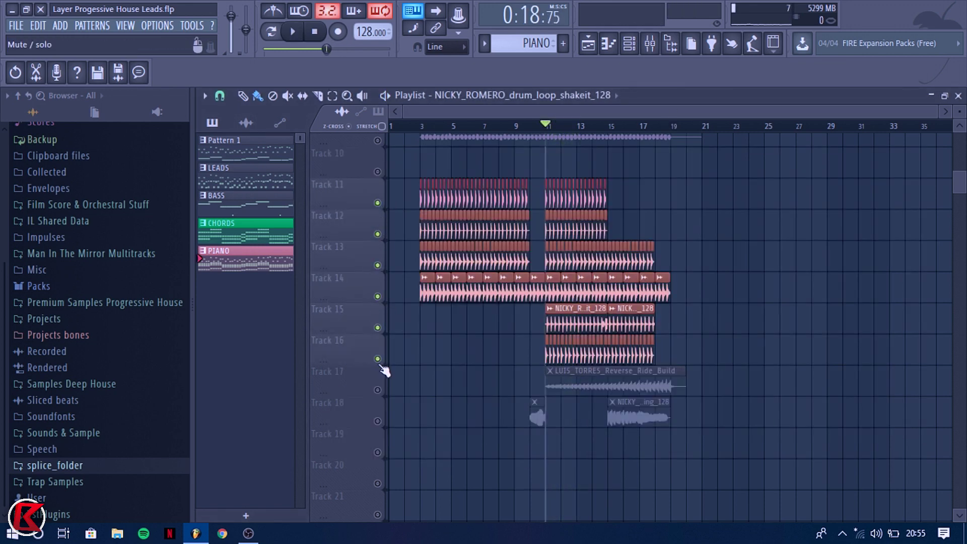
{"action": "left_click", "coordinate": [377, 390]}
{"action": "key", "text": "space"}
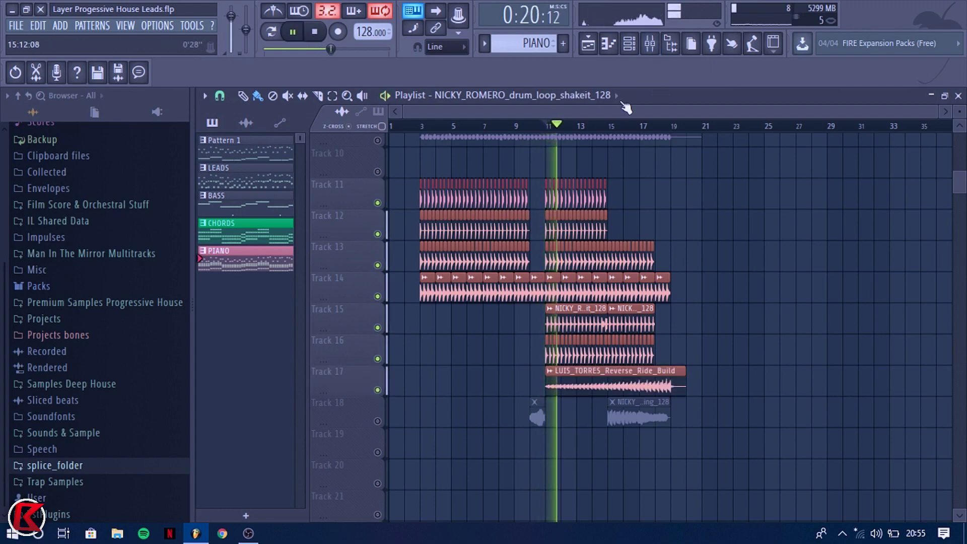
{"action": "key", "text": "F9"}
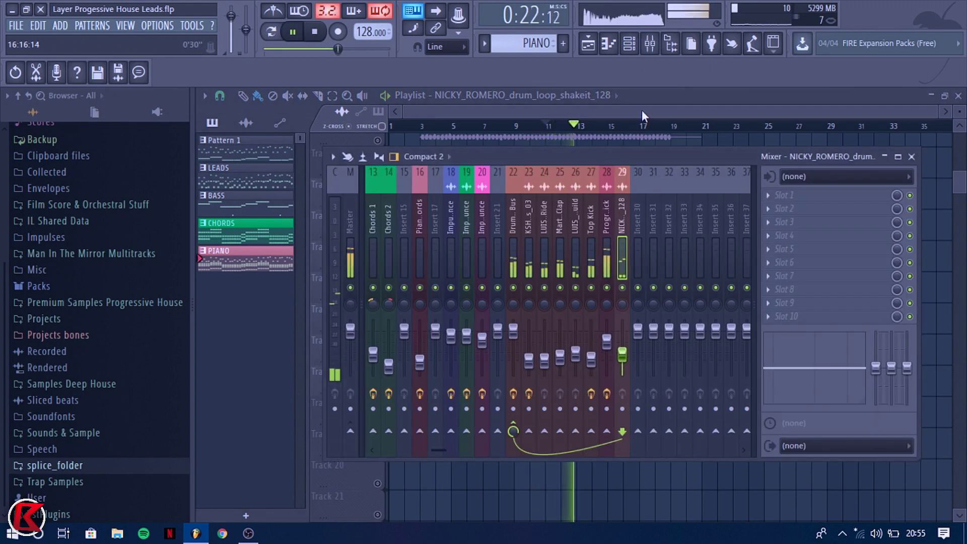
{"action": "key", "text": "F9"}
{"action": "key", "text": "space"}
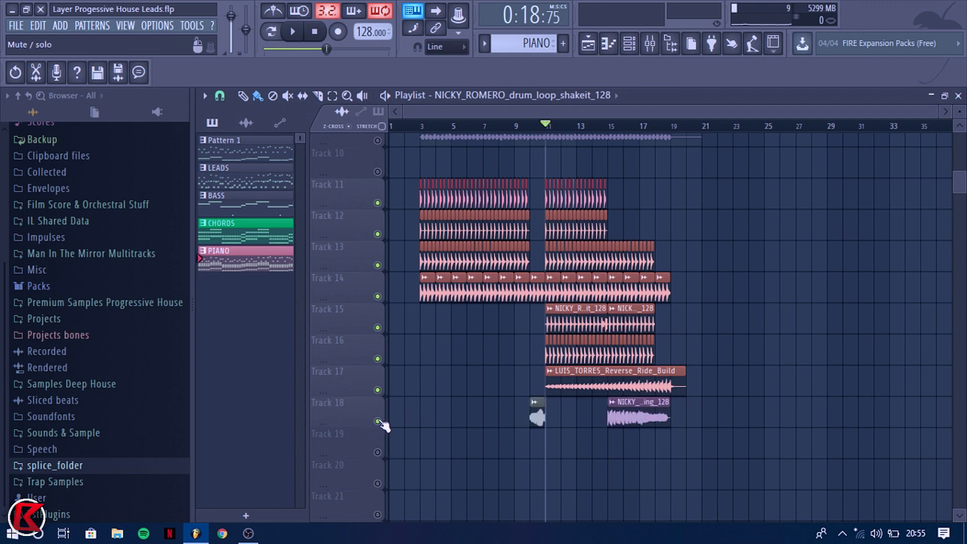
Recolor the snare roll loop on Track 18 to match the drums, and assign it to mixer Insert 31 at a reduced level.
{"action": "left_click", "coordinate": [616, 402]}
{"action": "left_click", "coordinate": [647, 410]}
{"action": "key", "text": "Escape"}
{"action": "left_click", "coordinate": [652, 49]}
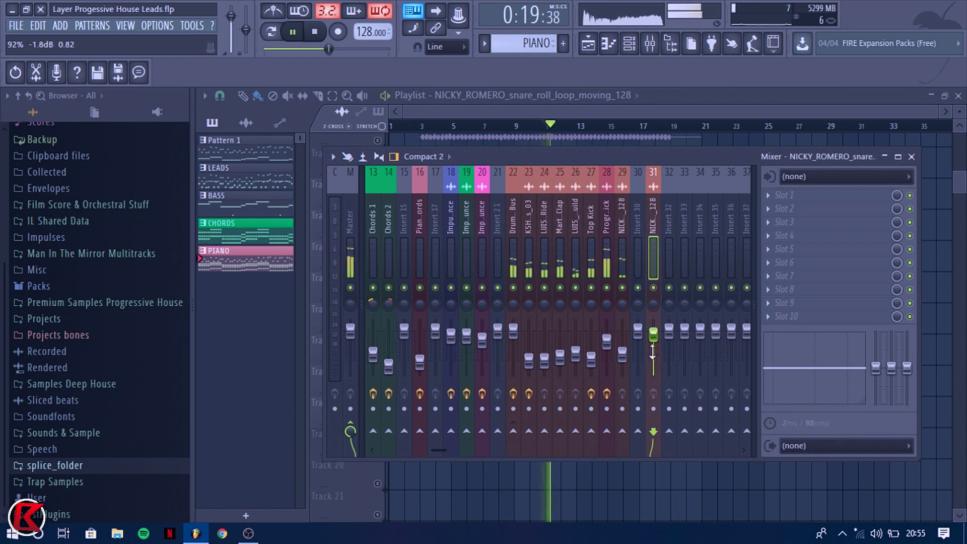
{"action": "key", "text": "F9"}
Recolor the filter fill clip on Track 18 to match the other drum clips.
{"action": "left_click", "coordinate": [533, 403]}
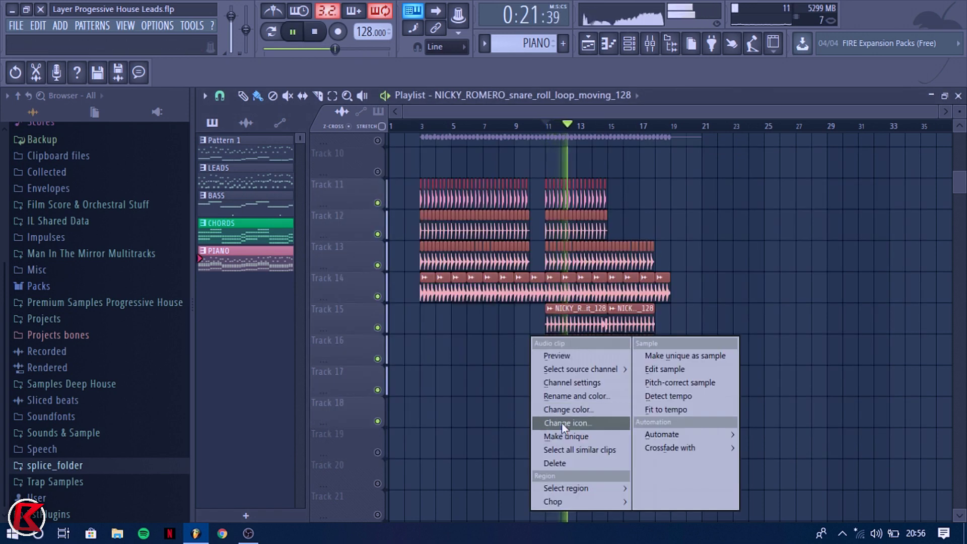
{"action": "left_click", "coordinate": [563, 409]}
{"action": "left_click", "coordinate": [569, 336]}
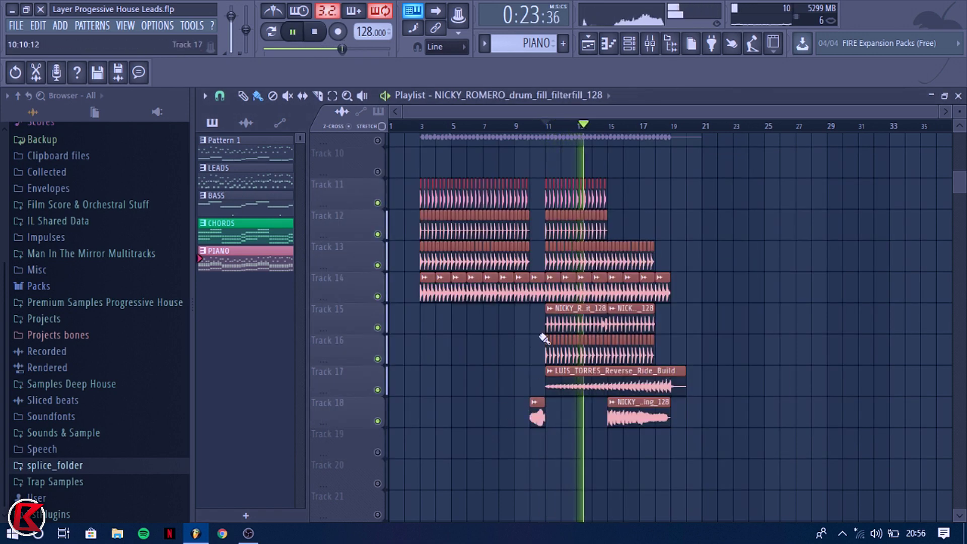
Assign the filter fill to mixer Insert 30 and lower the snare roll on Insert 31 to about -13.9 dB.
{"action": "left_click", "coordinate": [651, 48]}
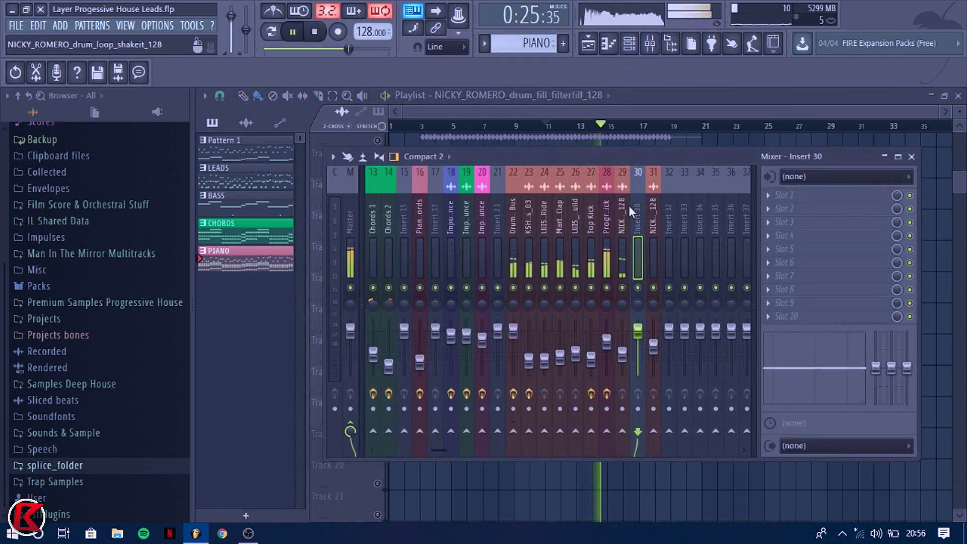
{"action": "left_click_drag", "start_coordinate": [653, 346], "coordinate": [653, 350]}
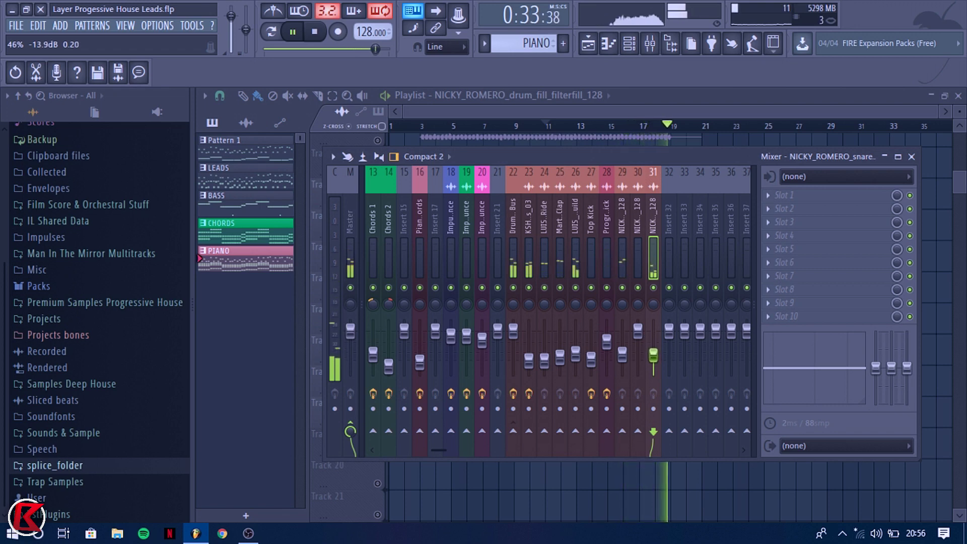
{"action": "key", "text": "F9"}
Trim the end of LUIS_TORRES_Reverse_Ride_Build on Track 17 to a length of 7:12:00, just before bar 19.
{"action": "scroll", "coordinate": [730, 382], "scroll_direction": "up", "scroll_amount": 5}
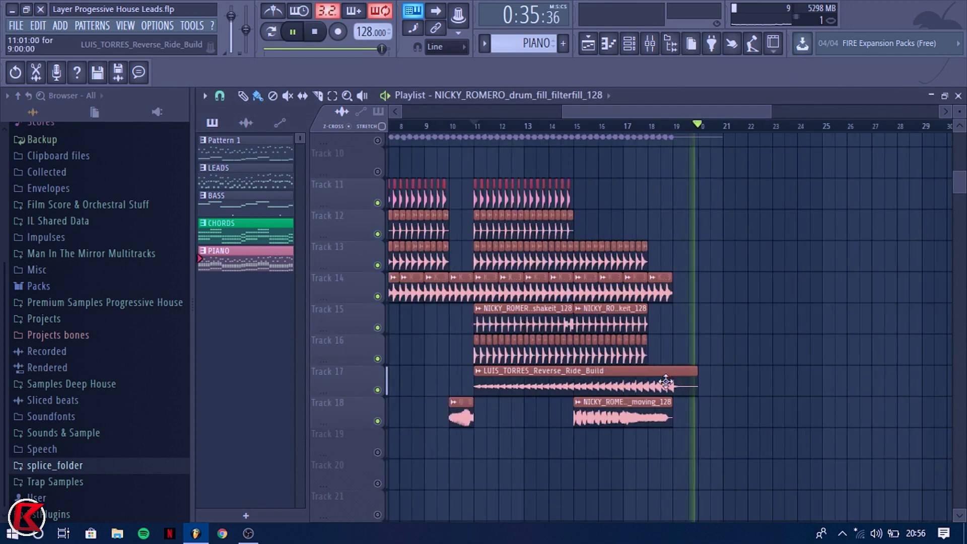
{"action": "left_click_drag", "start_coordinate": [762, 393], "coordinate": [673, 395]}
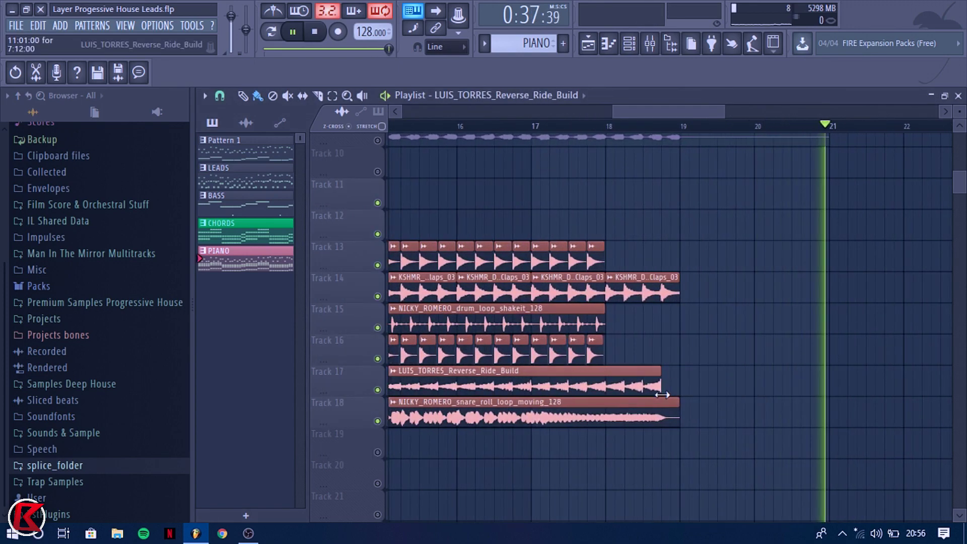
{"action": "scroll", "coordinate": [690, 384], "scroll_direction": "down", "scroll_amount": 5}
{"action": "key", "text": "space"}
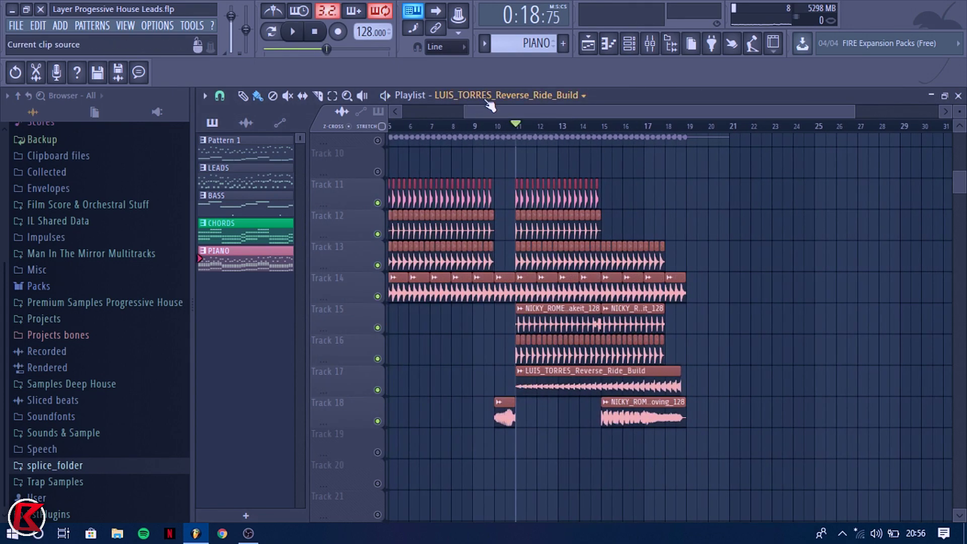
Play the transition and lower the filter fill's level on Insert 30 to about -9.8 dB.
{"action": "left_click", "coordinate": [650, 43]}
{"action": "key", "text": "space"}
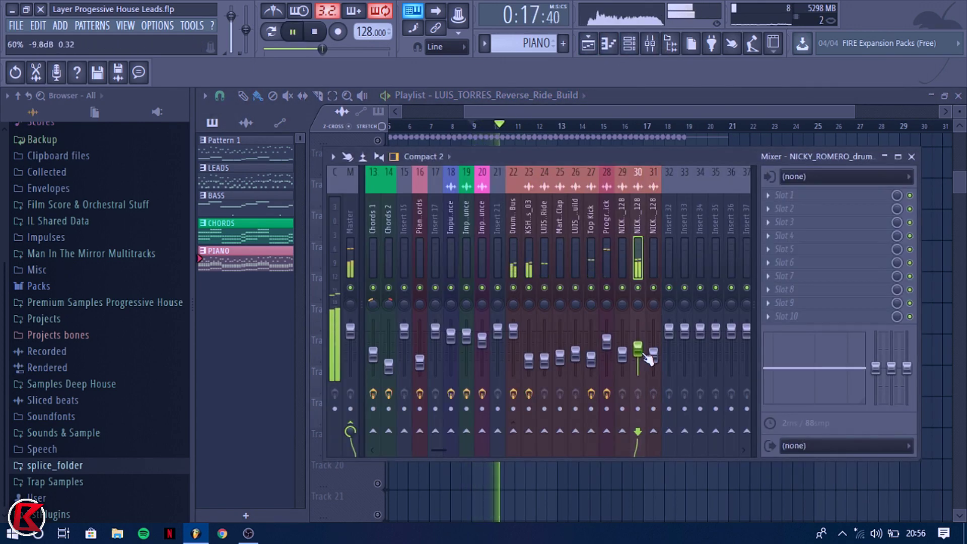
{"action": "left_click", "coordinate": [609, 110]}
Open the Short_Drum_Fills folder within KSHMR_Fills of the Sounds of KSHMR Vol. 1 pack.
{"action": "left_click", "coordinate": [73, 433]}
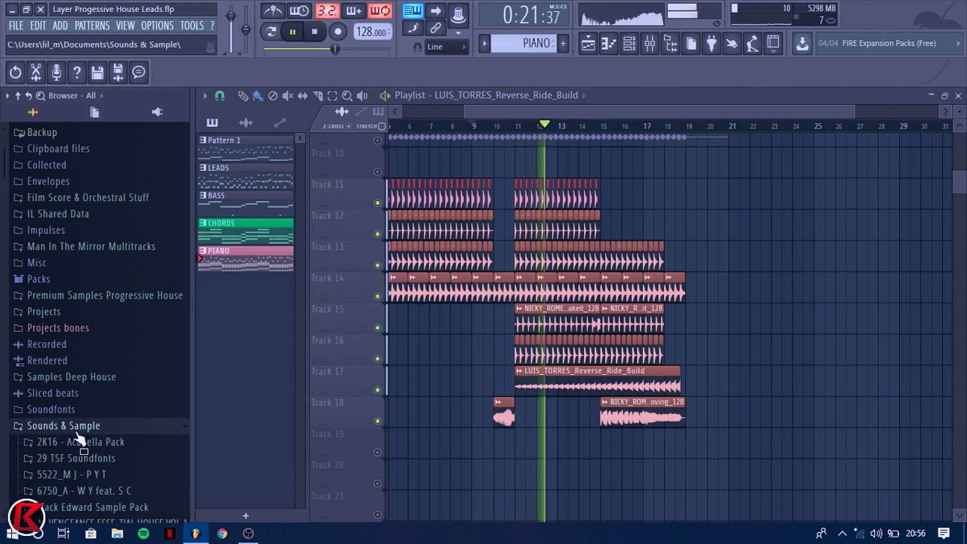
{"action": "scroll", "coordinate": [73, 433], "scroll_direction": "down", "scroll_amount": 20}
{"action": "scroll", "coordinate": [80, 374], "scroll_direction": "down", "scroll_amount": 11}
{"action": "left_click", "coordinate": [108, 266]}
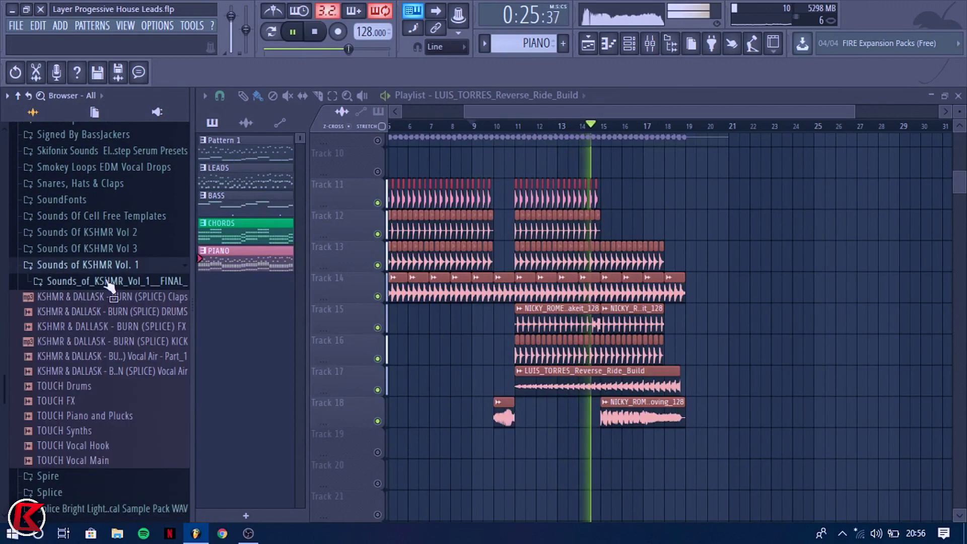
{"action": "left_click", "coordinate": [108, 282]}
{"action": "left_click", "coordinate": [111, 331]}
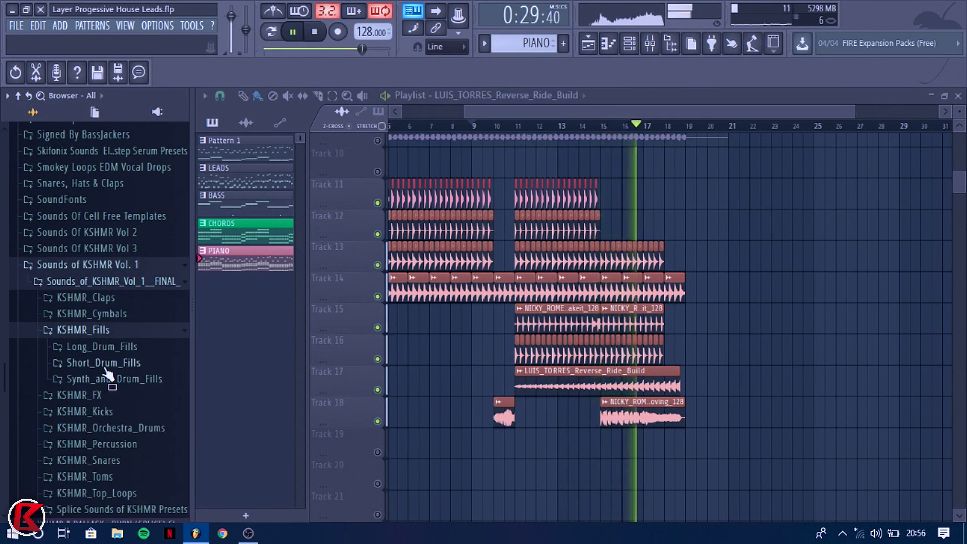
{"action": "left_click", "coordinate": [106, 366]}
Add KSHMR_Short_Fill_02 to the playlist, trim it to 0:08:00, and position it on Track 19 just before bar 3.
{"action": "key", "text": "space"}
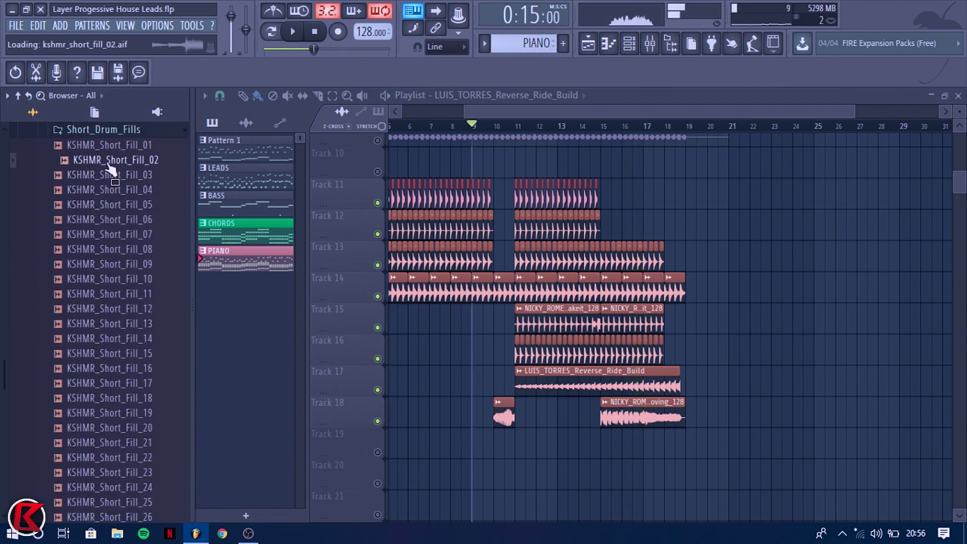
{"action": "left_click_drag", "start_coordinate": [578, 469], "coordinate": [518, 481]}
{"action": "scroll", "coordinate": [583, 475], "scroll_direction": "up", "scroll_amount": 5}
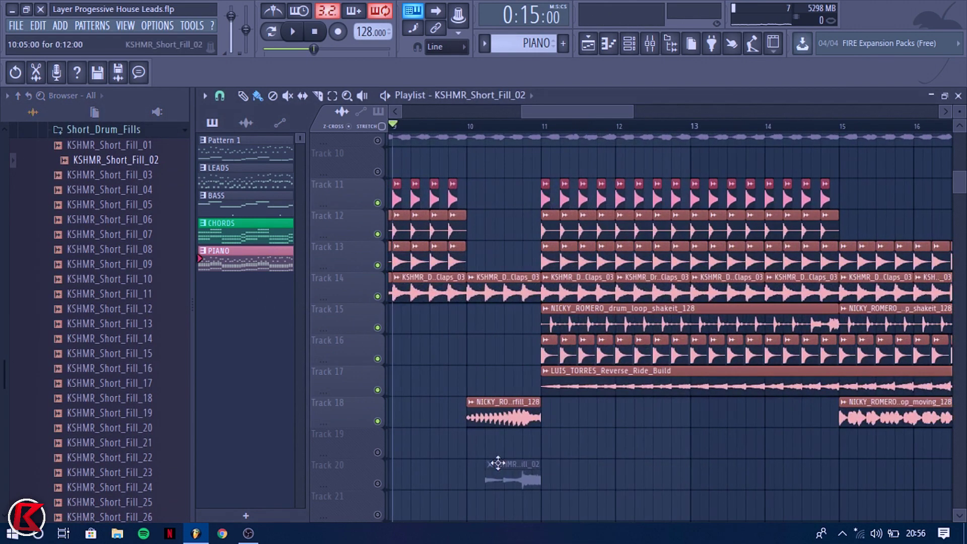
{"action": "scroll", "coordinate": [512, 480], "scroll_direction": "down", "scroll_amount": 8}
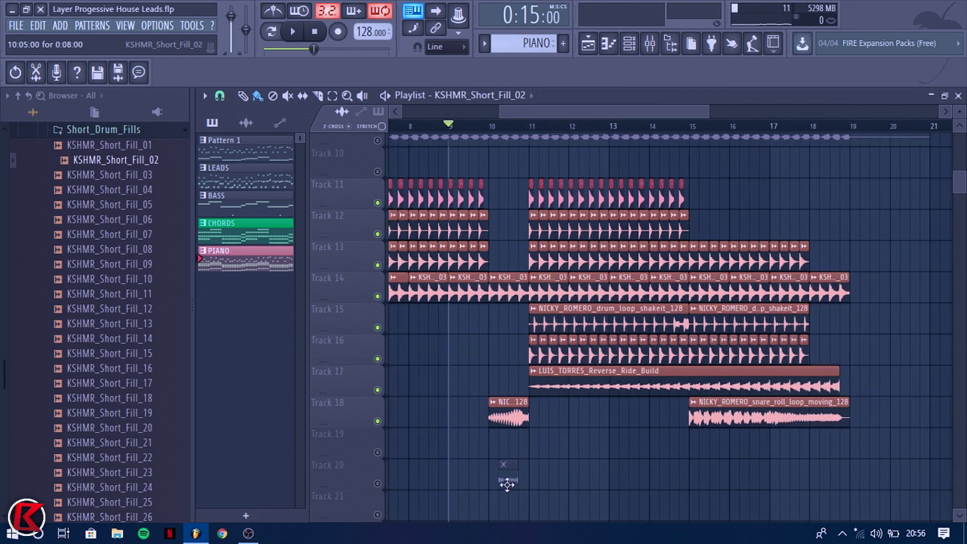
{"action": "scroll", "coordinate": [426, 461], "scroll_direction": "up", "scroll_amount": 4}
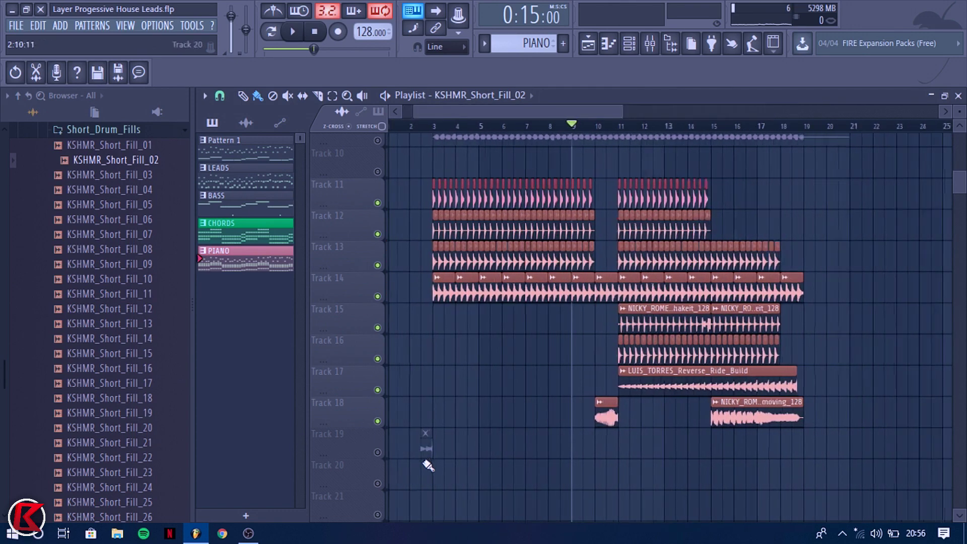
Place copies of KSHMR_Short_Fill_02 on Track 19 at 10:05:00 and at the matching spot just before bar 19.
{"action": "scroll", "coordinate": [428, 458], "scroll_direction": "down", "scroll_amount": 4}
{"action": "scroll", "coordinate": [421, 454], "scroll_direction": "down", "scroll_amount": 2}
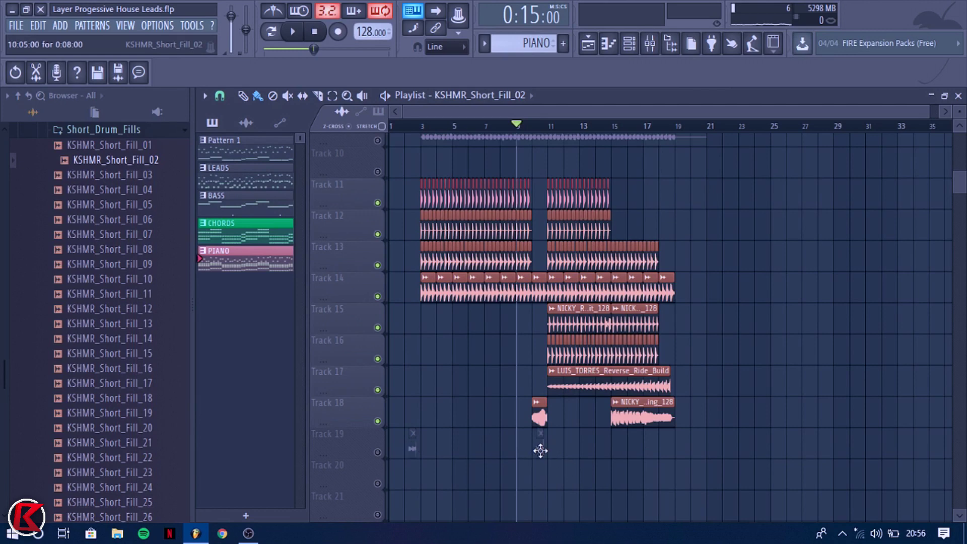
{"action": "right_click", "coordinate": [670, 441]}
{"action": "left_click", "coordinate": [695, 403]}
{"action": "left_click", "coordinate": [723, 413]}
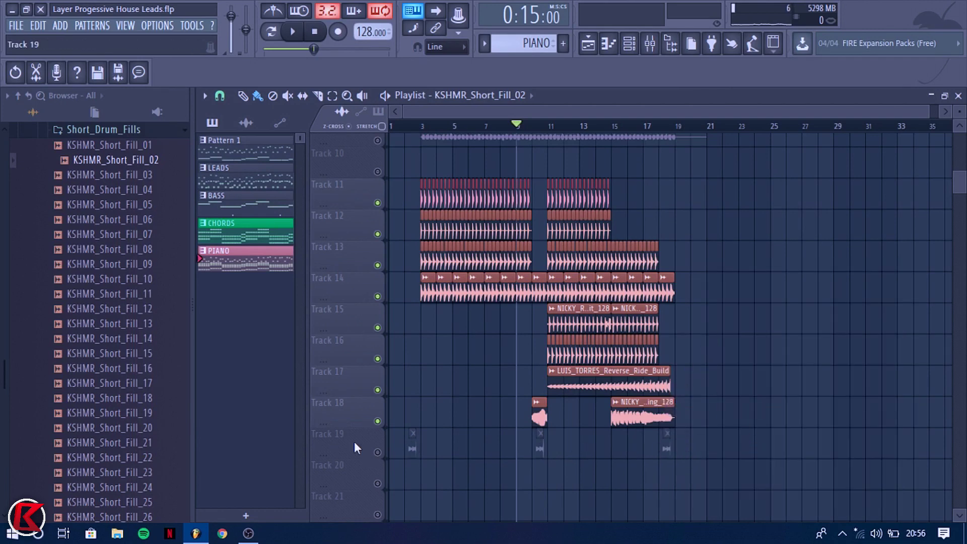
Link KSHMR_Short_Fill_02 to mixer Insert 32 and lower its level to about -8 dB while playing the transition.
{"action": "left_click", "coordinate": [649, 43]}
{"action": "left_click", "coordinate": [668, 214]}
{"action": "key", "text": "ctrl+l"}
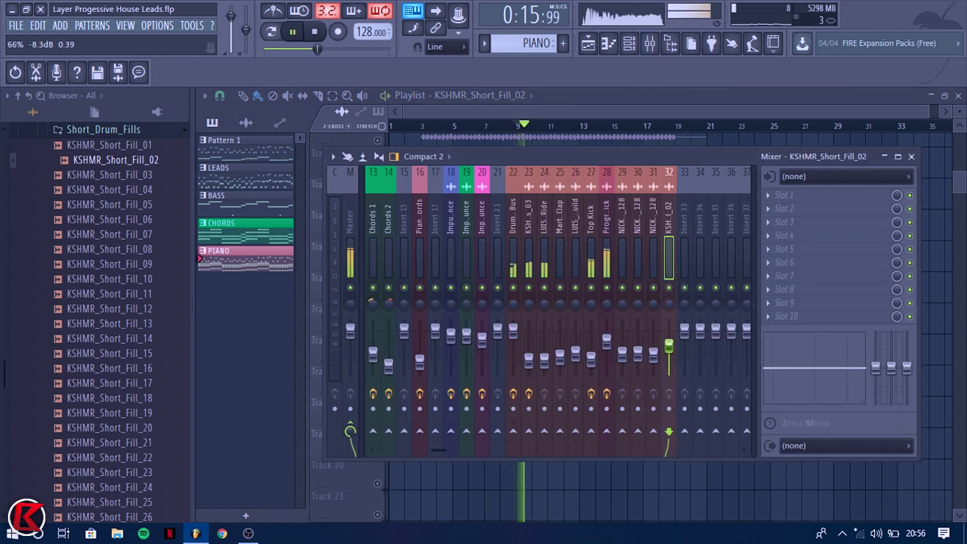
{"action": "key", "text": "space"}
{"action": "left_click_drag", "start_coordinate": [552, 127], "coordinate": [533, 127]}
{"action": "left_click", "coordinate": [649, 44]}
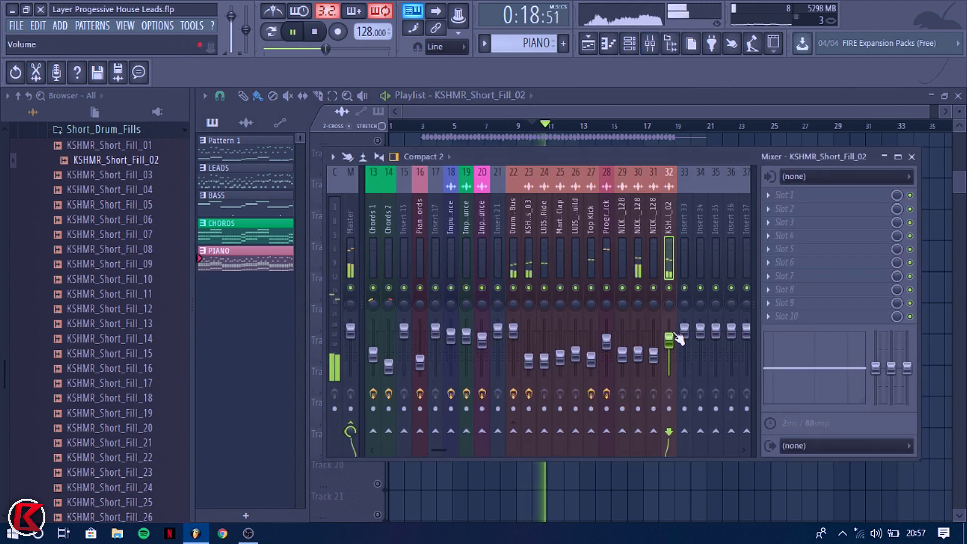
Open the KSHMR_Big_Snares folder within KSHMR_Drums and KSHMR_Snares of the Sounds Of KSHMR Vol 3 pack.
{"action": "left_click", "coordinate": [103, 130]}
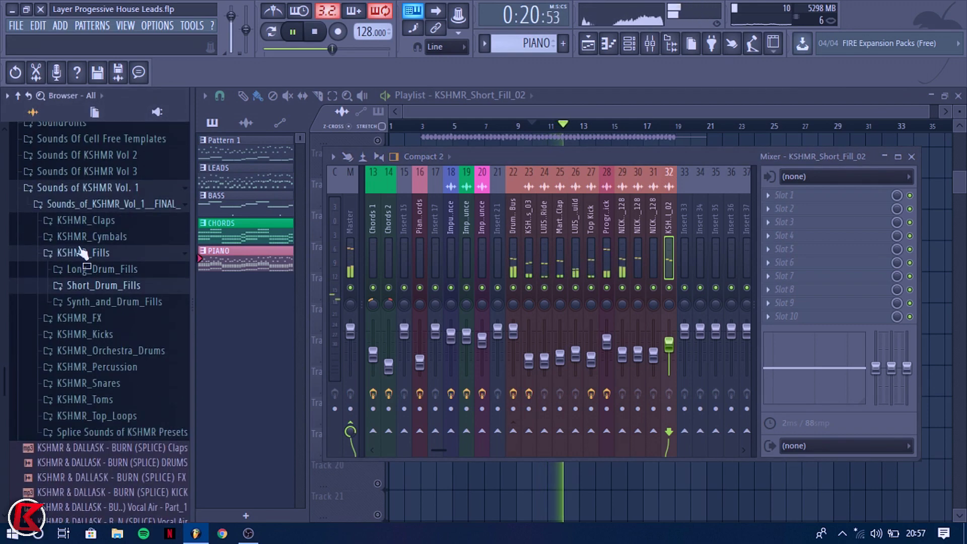
{"action": "left_click", "coordinate": [94, 214]}
{"action": "left_click", "coordinate": [94, 194]}
{"action": "left_click", "coordinate": [93, 210]}
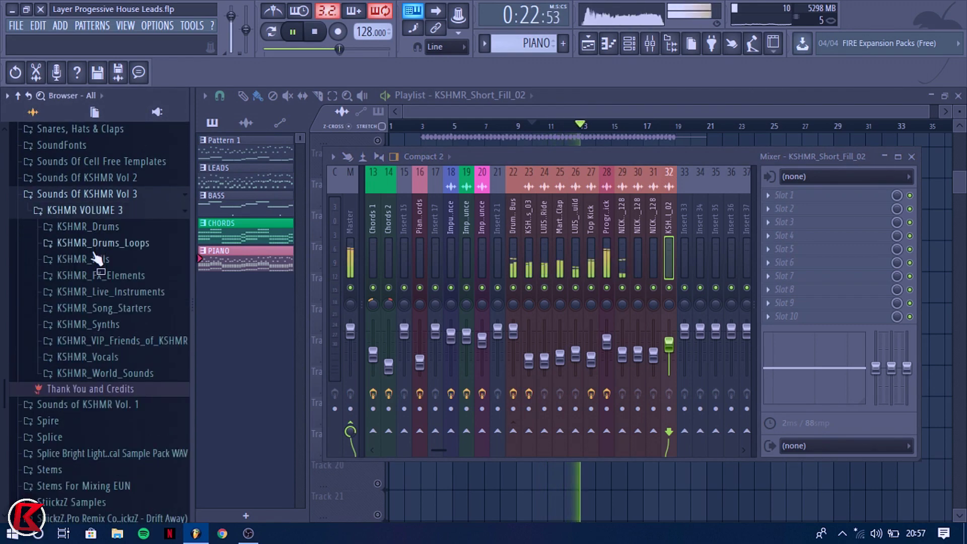
{"action": "left_click", "coordinate": [92, 226]}
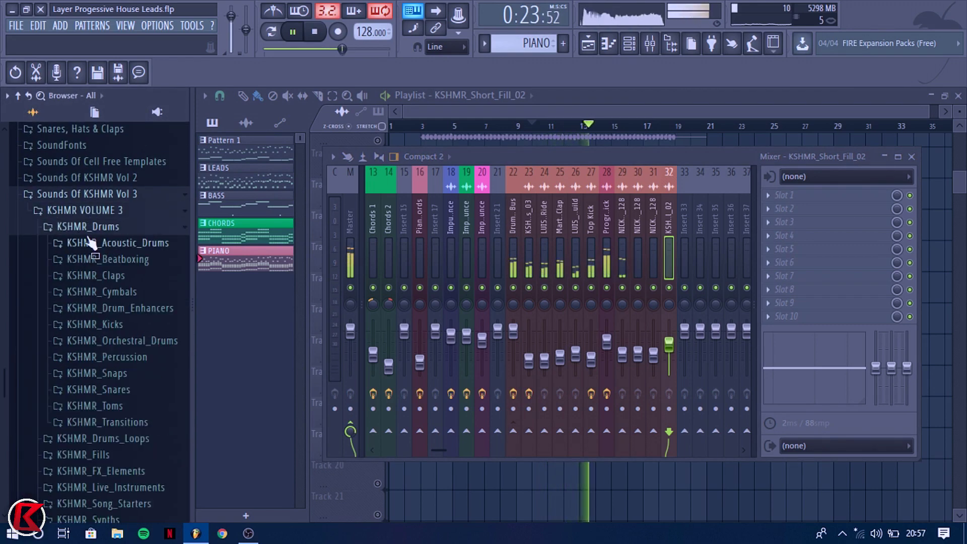
{"action": "left_click", "coordinate": [113, 390]}
{"action": "left_click", "coordinate": [116, 404]}
Stop playback and add KSHMR_Big_Snare_02 to Track 20, running from the middle of bar 18 up to bar 19.
{"action": "key", "text": "space"}
{"action": "left_click_drag", "start_coordinate": [564, 481], "coordinate": [856, 471]}
{"action": "scroll", "coordinate": [597, 508], "scroll_direction": "up", "scroll_amount": 6}
{"action": "scroll", "coordinate": [851, 467], "scroll_direction": "up", "scroll_amount": 4}
{"action": "scroll", "coordinate": [764, 490], "scroll_direction": "down", "scroll_amount": 3}
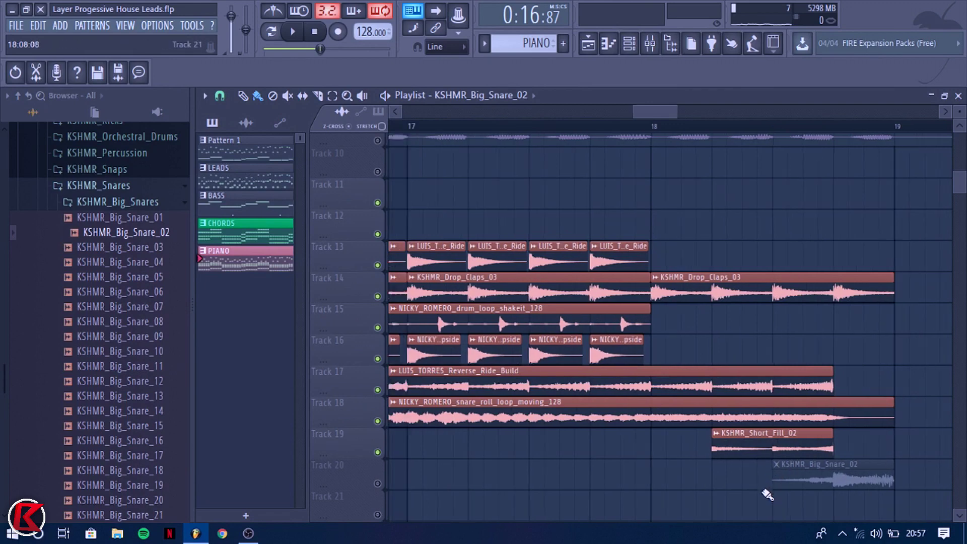
Recolour KSHMR_Big_Snare_02 red like the other drum clips and link it to mixer Insert 33, with Track 20 unmuted.
{"action": "left_click", "coordinate": [761, 465]}
{"action": "left_click", "coordinate": [804, 409]}
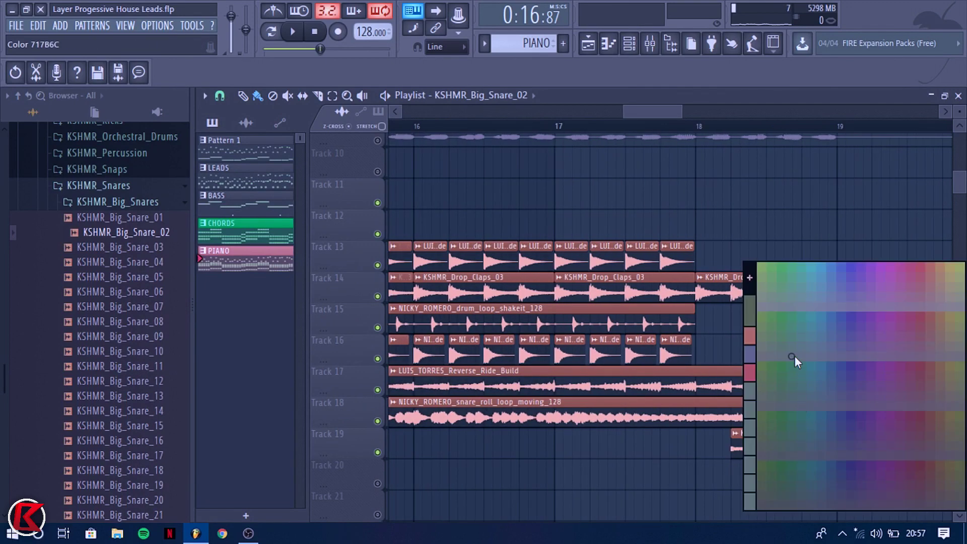
{"action": "left_click", "coordinate": [748, 330]}
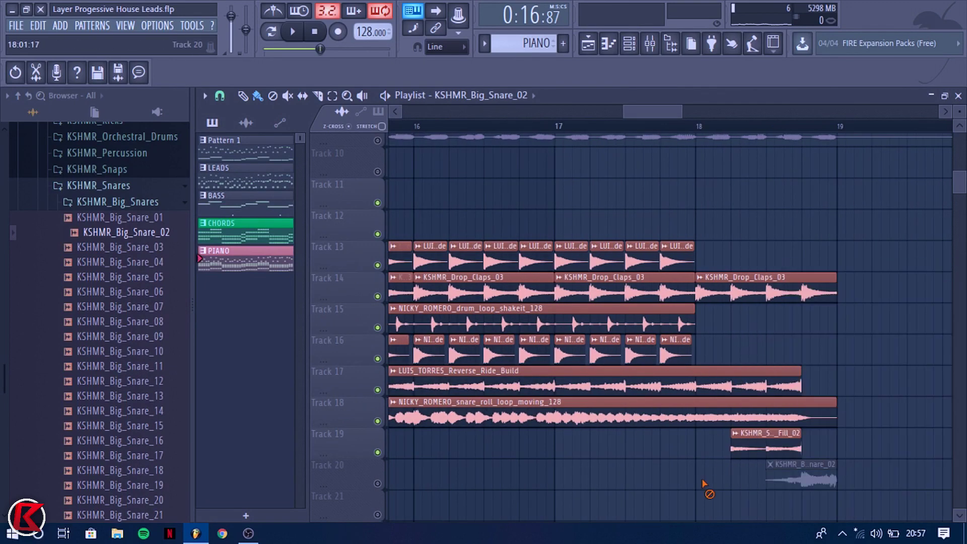
{"action": "left_click", "coordinate": [659, 49]}
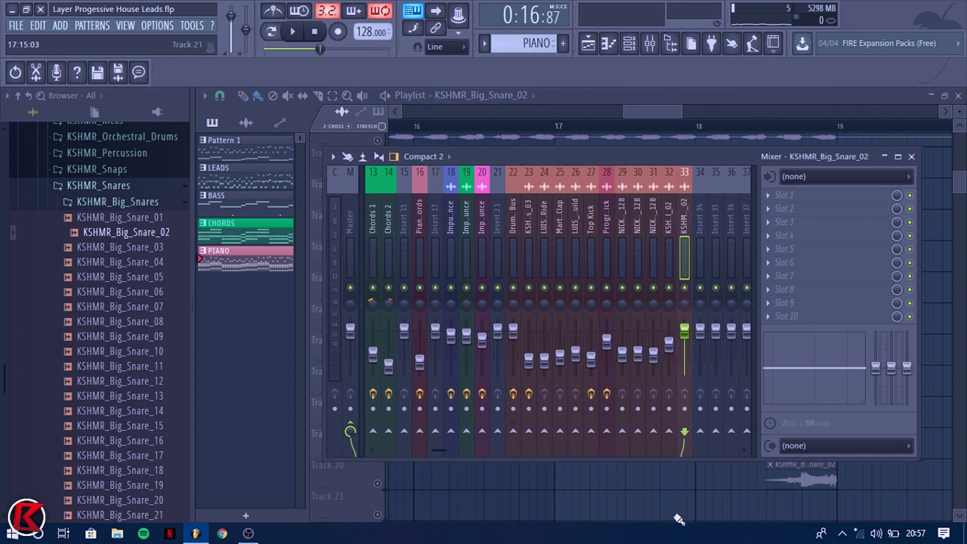
{"action": "left_click", "coordinate": [377, 484]}
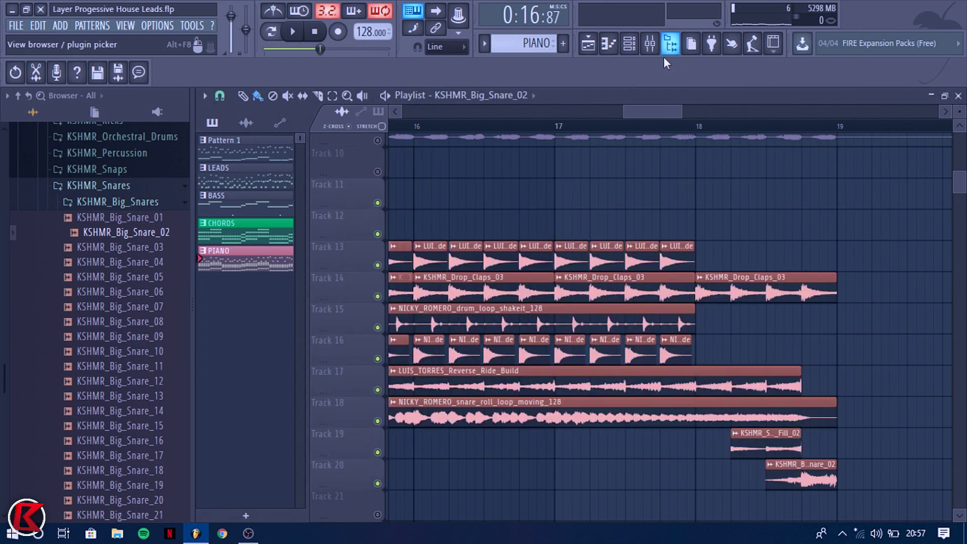
Play from bar 18 and lower KSHMR_Big_Snare_02 on Insert 33 to slightly below -9.6 dB.
{"action": "left_click", "coordinate": [650, 44]}
{"action": "left_click", "coordinate": [697, 132]}
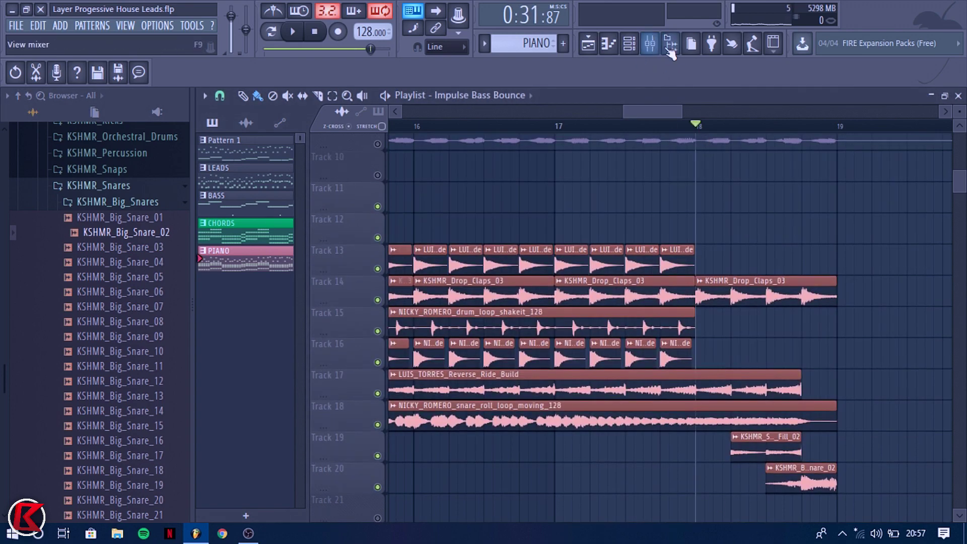
{"action": "left_click", "coordinate": [649, 44]}
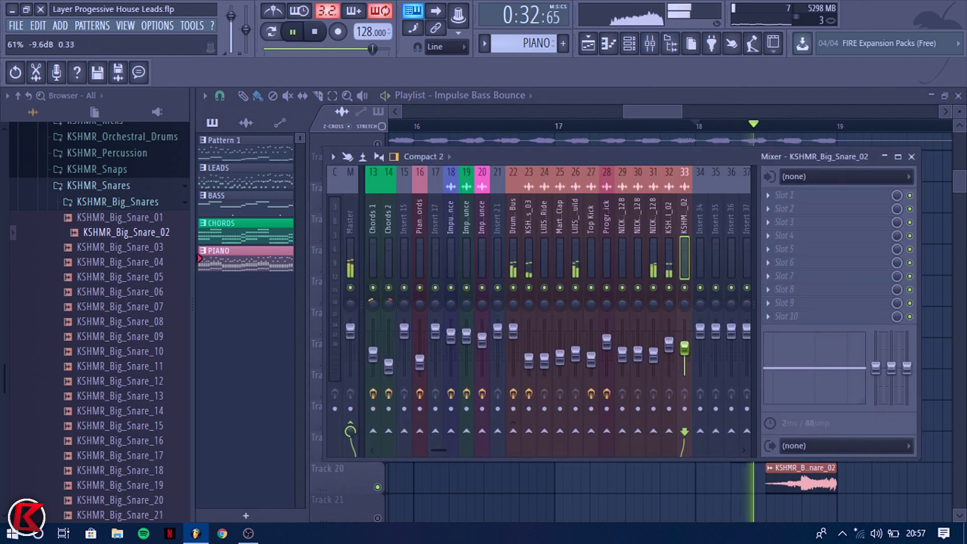
{"action": "left_click_drag", "start_coordinate": [685, 349], "coordinate": [685, 353]}
{"action": "key", "text": "space"}
{"action": "key", "text": "space"}
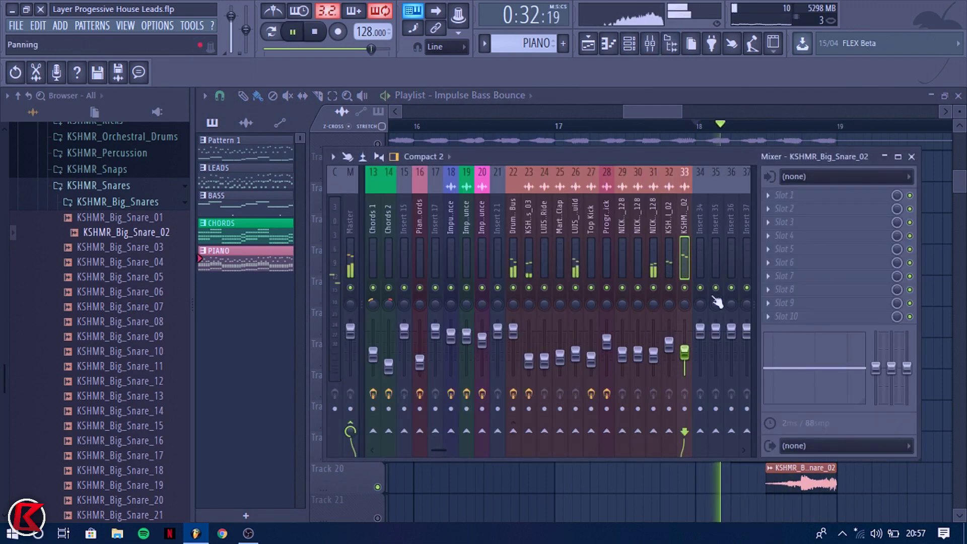
{"action": "right_click", "coordinate": [686, 482]}
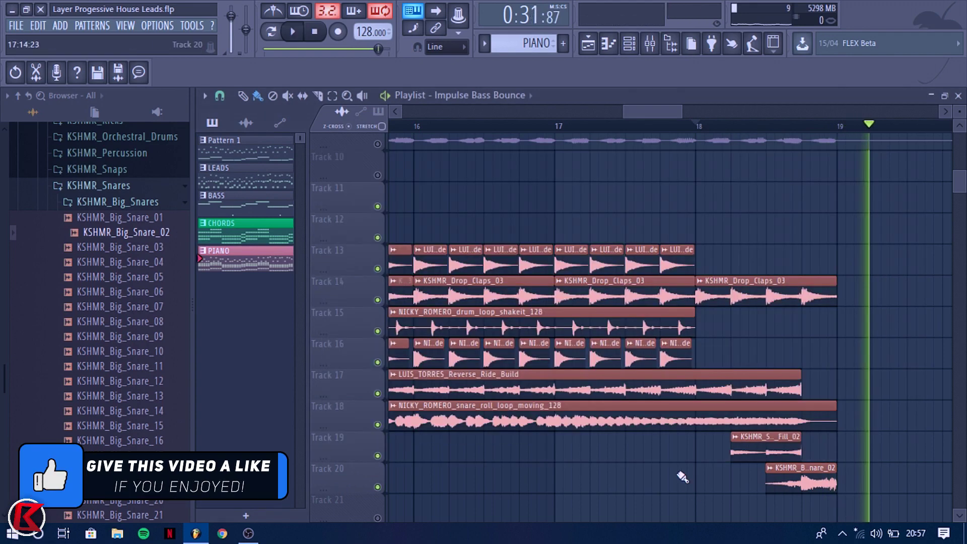
Place a copy of KSHMR_Big_Snare_02 on Track 20 just before bar 3.
{"action": "key", "text": "space"}
{"action": "scroll", "coordinate": [682, 446], "scroll_direction": "down", "scroll_amount": 8}
{"action": "scroll", "coordinate": [687, 424], "scroll_direction": "down", "scroll_amount": 2}
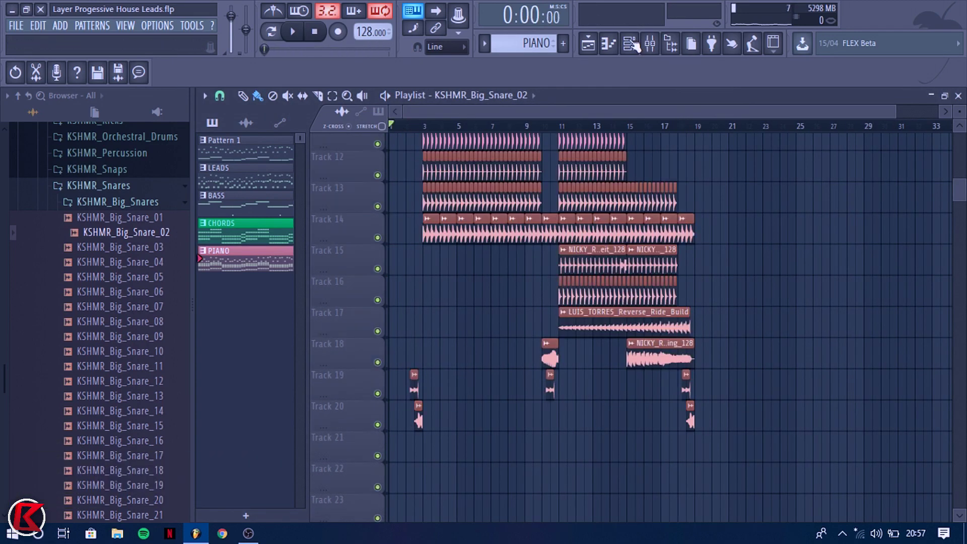
Play the arrangement from the start and save the project.
{"action": "left_click", "coordinate": [667, 49]}
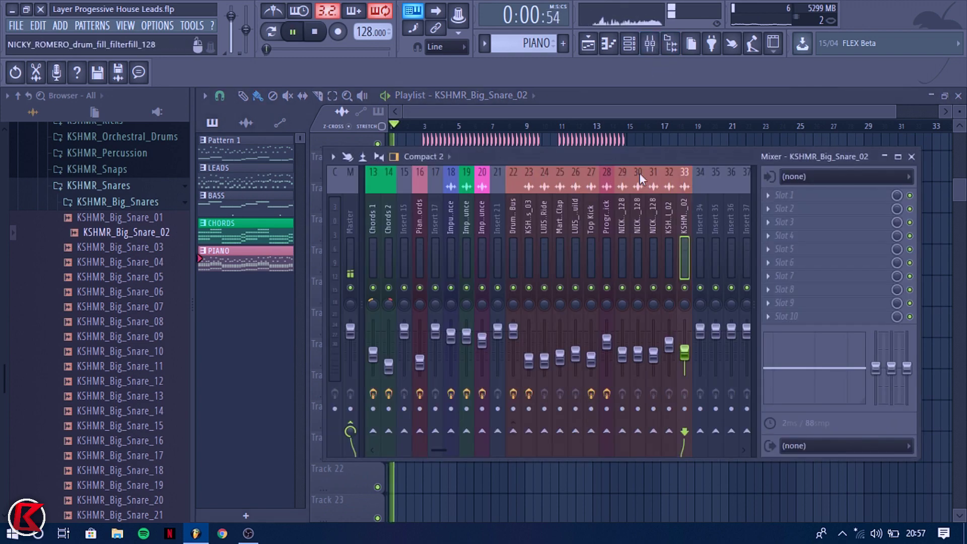
{"action": "left_click", "coordinate": [663, 107]}
{"action": "scroll", "coordinate": [930, 295], "scroll_direction": "up", "scroll_amount": 3}
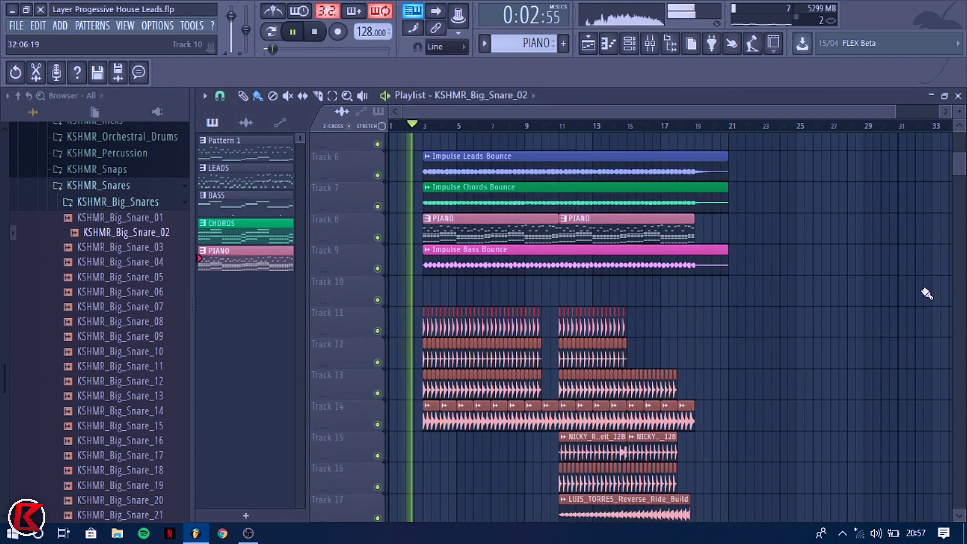
{"action": "key", "text": "ctrl+s"}
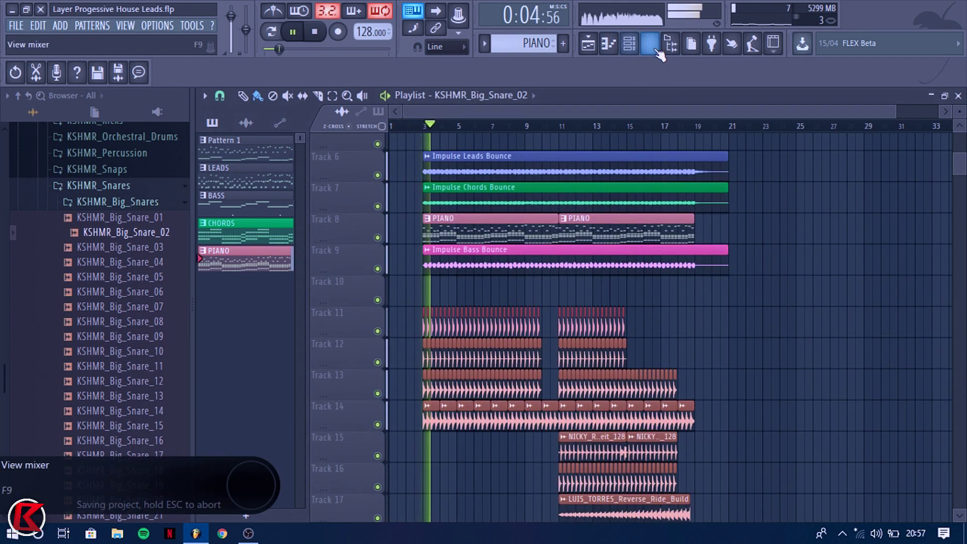
With the chords and bass bounces muted, boost the treble with band 7 and nudge up band 5 in the Impulse Leads Bounce's Parametric EQ 2.
{"action": "left_click", "coordinate": [650, 44]}
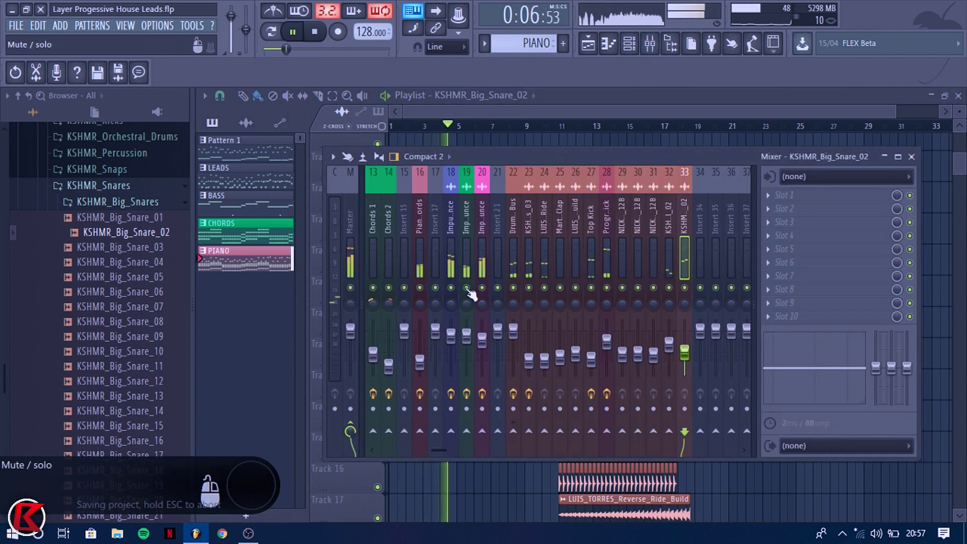
{"action": "left_click", "coordinate": [451, 334]}
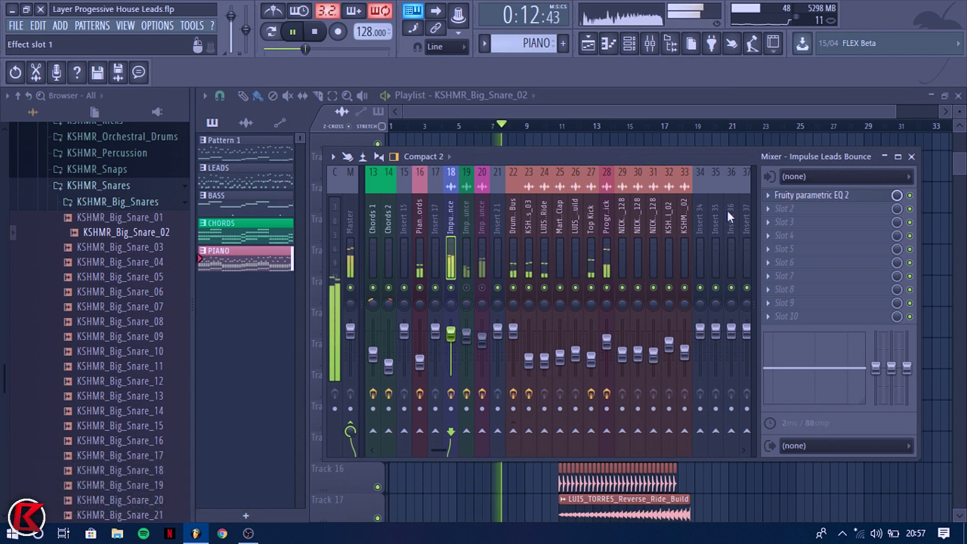
{"action": "left_click", "coordinate": [811, 195]}
{"action": "left_click_drag", "start_coordinate": [569, 378], "coordinate": [564, 376]}
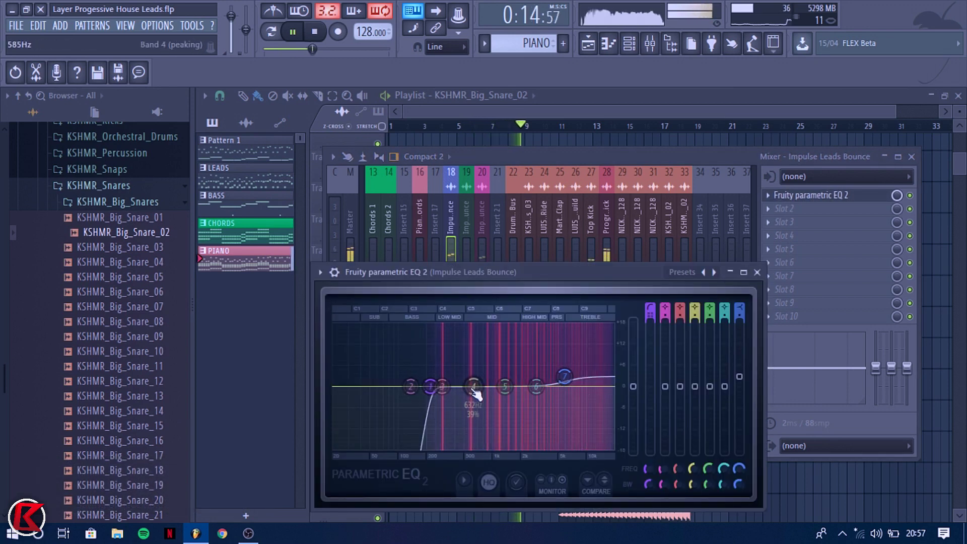
{"action": "mouse_move", "coordinate": [505, 387]}
{"action": "left_mouse_down"}
{"action": "mouse_move", "coordinate": [506, 369]}
{"action": "mouse_move", "coordinate": [507, 381]}
{"action": "left_mouse_up"}
{"action": "left_click", "coordinate": [757, 272]}
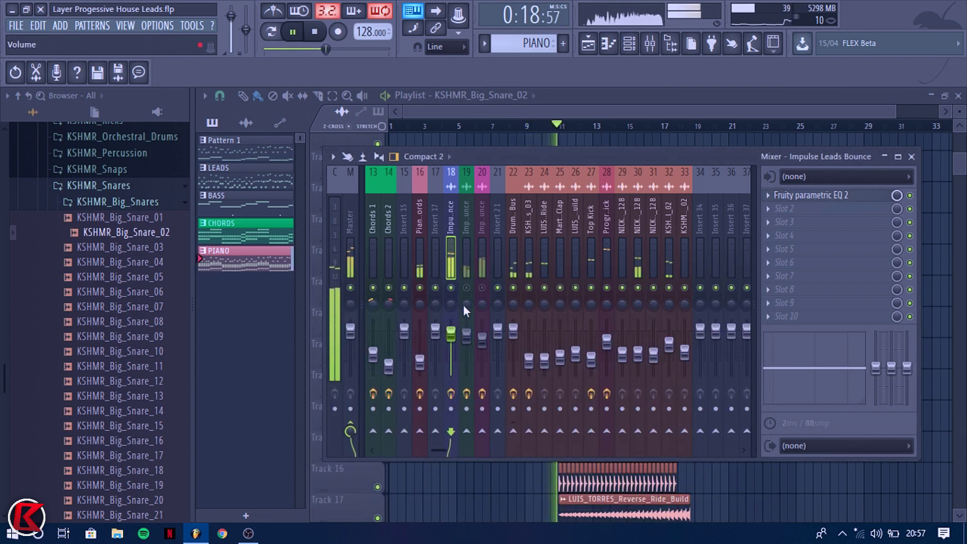
Slightly raise the levels of Impulse Bass Bounce on Insert 20 and Impulse Chords Bounce on Insert 19.
{"action": "left_click", "coordinate": [482, 288]}
{"action": "left_click_drag", "start_coordinate": [482, 340], "coordinate": [482, 338]}
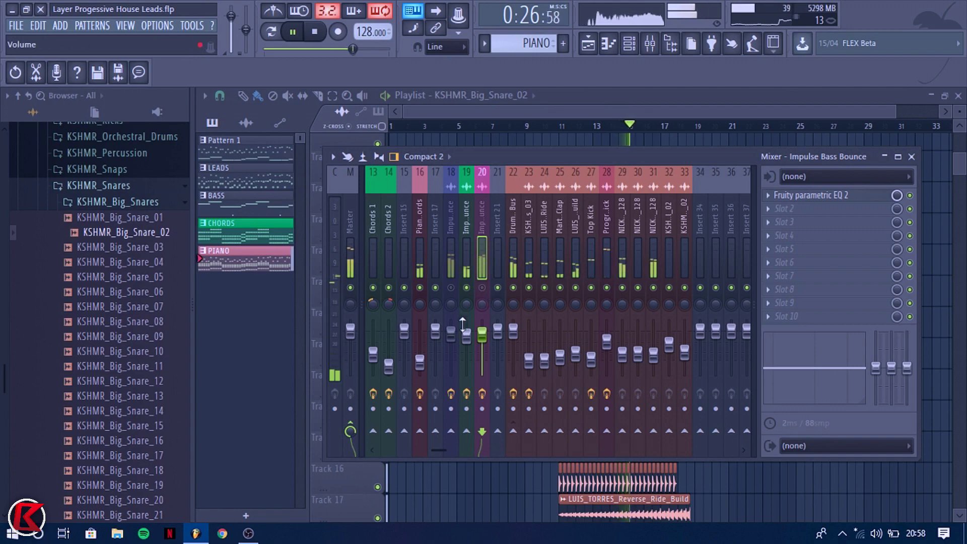
{"action": "left_click_drag", "start_coordinate": [462, 319], "coordinate": [462, 317]}
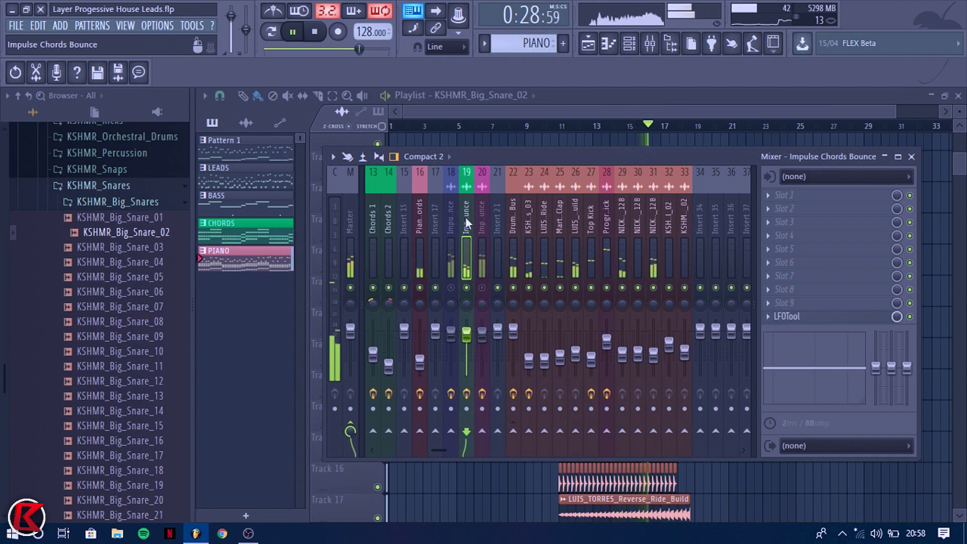
Load Fruity Parametric EQ 2 in slot 1 of Impulse Chords Bounce and boost the treble slightly with band 7.
{"action": "left_click", "coordinate": [769, 197]}
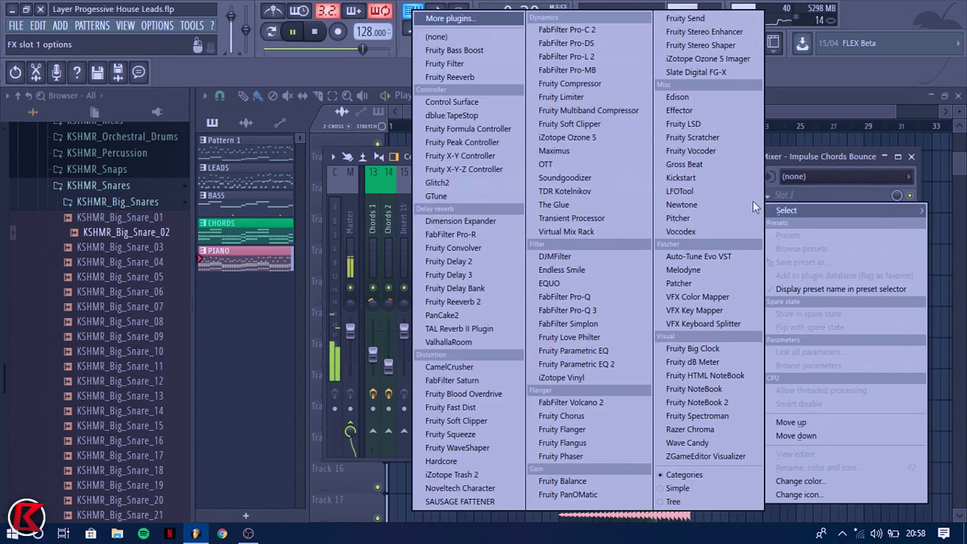
{"action": "left_click", "coordinate": [587, 367]}
{"action": "left_click_drag", "start_coordinate": [458, 264], "coordinate": [456, 266]}
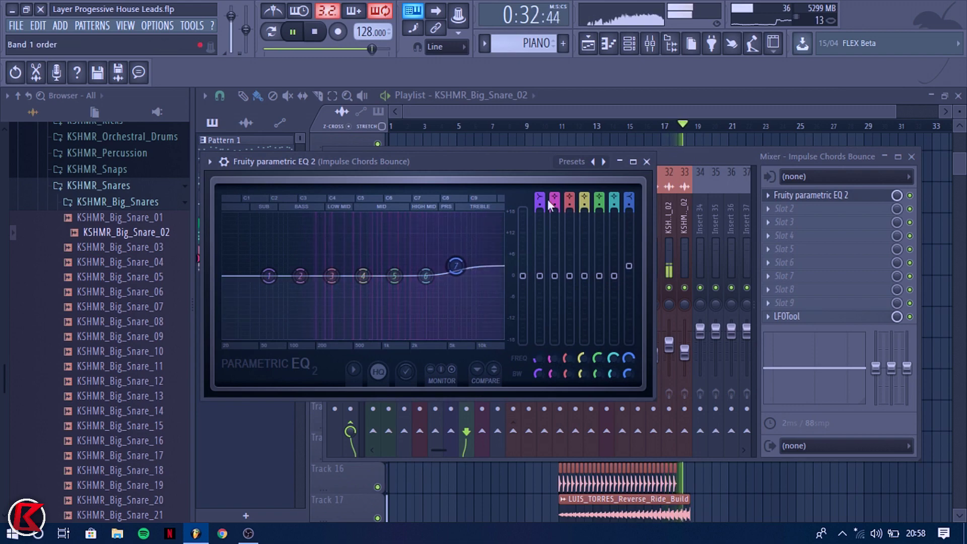
{"action": "left_click", "coordinate": [646, 162]}
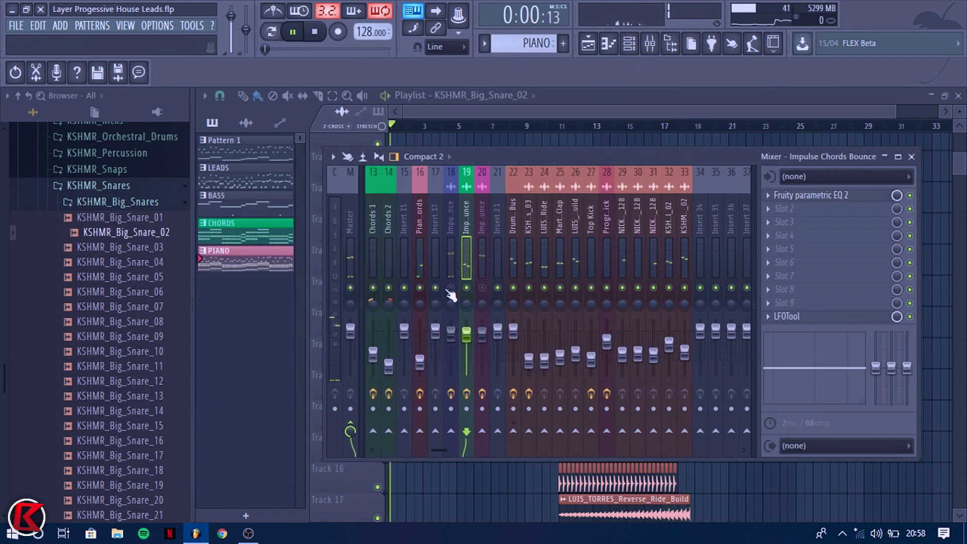
Play from bar 3 and fine-tune the leads, chords and bass bounce levels on Inserts 18, 19 and 20.
{"action": "left_click", "coordinate": [439, 123]}
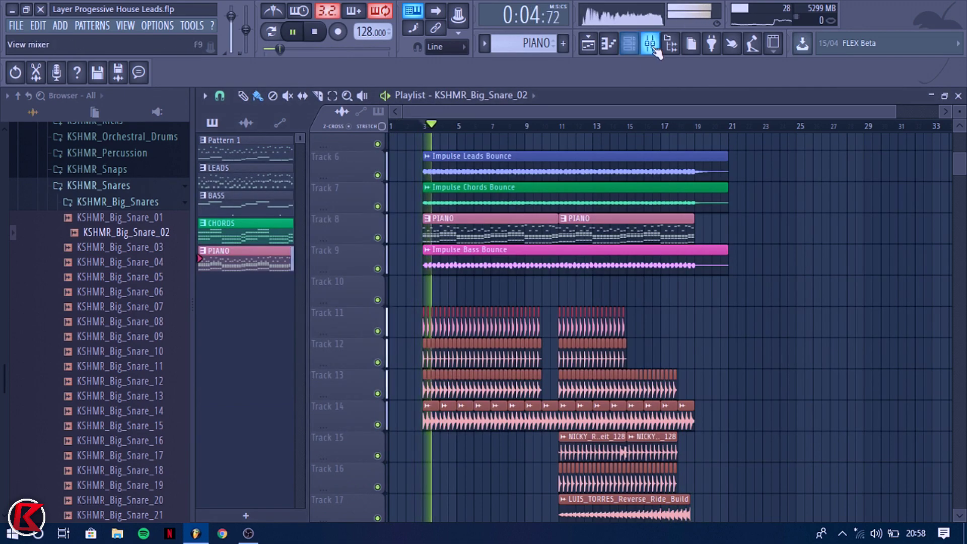
{"action": "left_click", "coordinate": [651, 46]}
{"action": "left_click", "coordinate": [452, 332]}
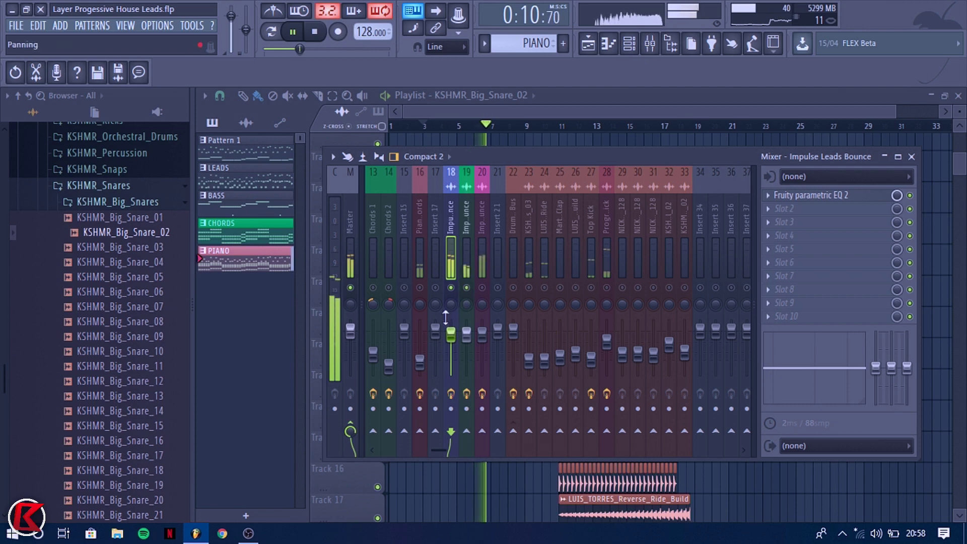
{"action": "left_click", "coordinate": [467, 335]}
{"action": "left_click", "coordinate": [481, 332]}
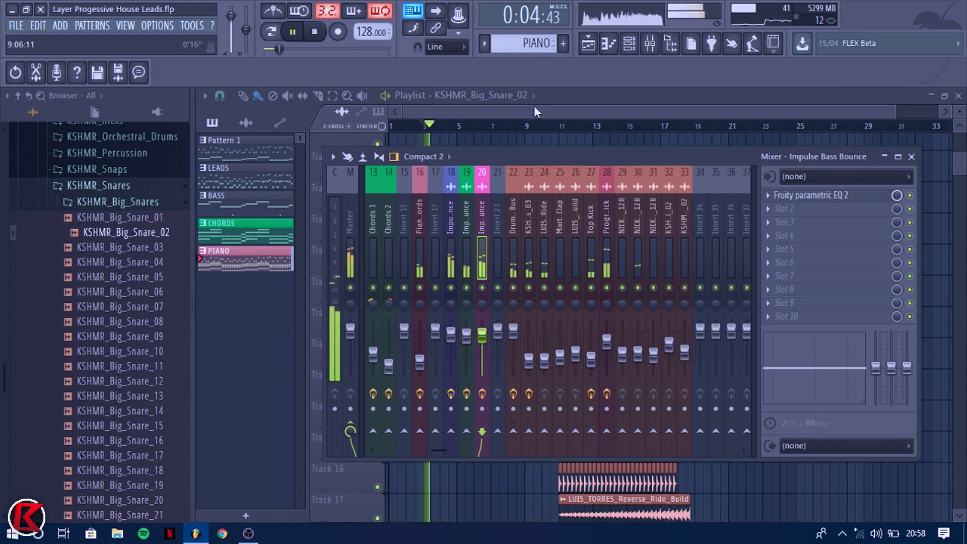
Close the mixer, collapse the KSHMR_Snares folder and hide the browser to widen the playlist.
{"action": "left_click", "coordinate": [536, 107]}
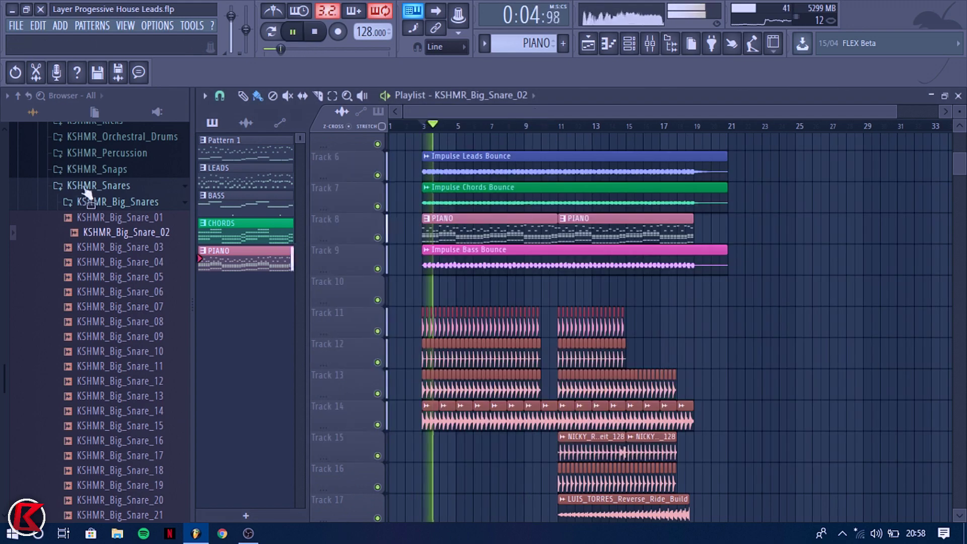
{"action": "left_click", "coordinate": [90, 186]}
{"action": "left_click", "coordinate": [671, 44]}
{"action": "left_click", "coordinate": [671, 43]}
{"action": "left_click", "coordinate": [671, 44]}
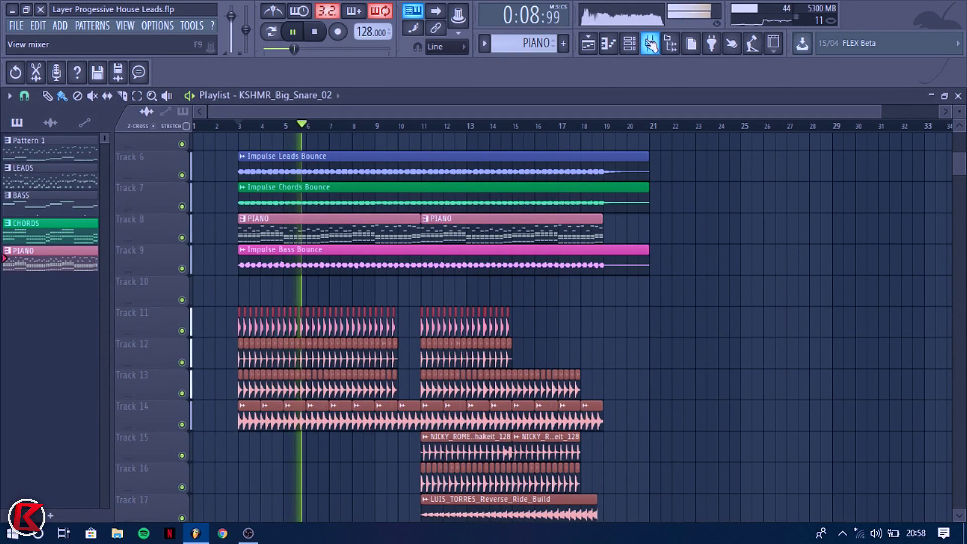
{"action": "scroll", "coordinate": [883, 282], "scroll_direction": "up", "scroll_amount": 4}
{"action": "scroll", "coordinate": [884, 282], "scroll_direction": "up", "scroll_amount": 1}
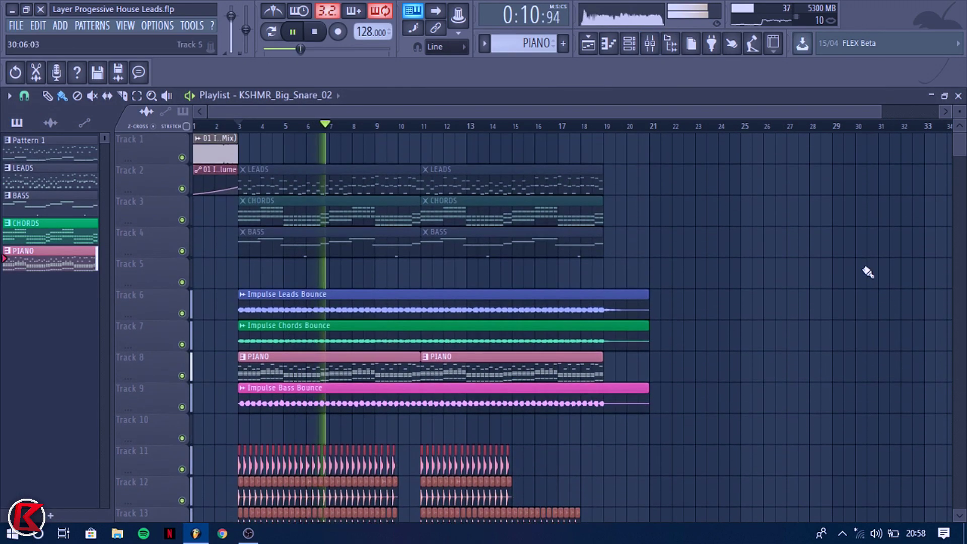
Run the macro that switches smart disable for all plugins.
{"action": "left_click", "coordinate": [191, 25]}
{"action": "mouse_move", "coordinate": [227, 68]}
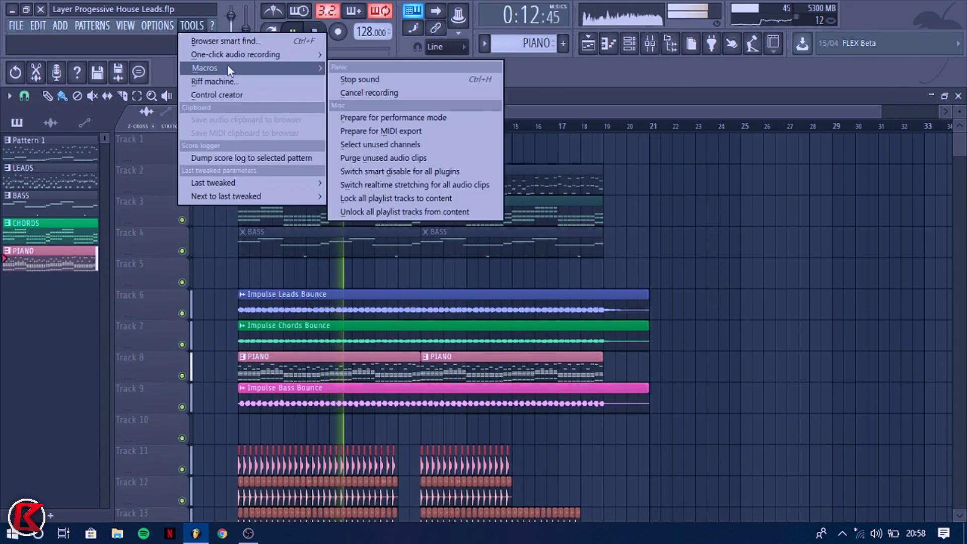
{"action": "left_click", "coordinate": [440, 171]}
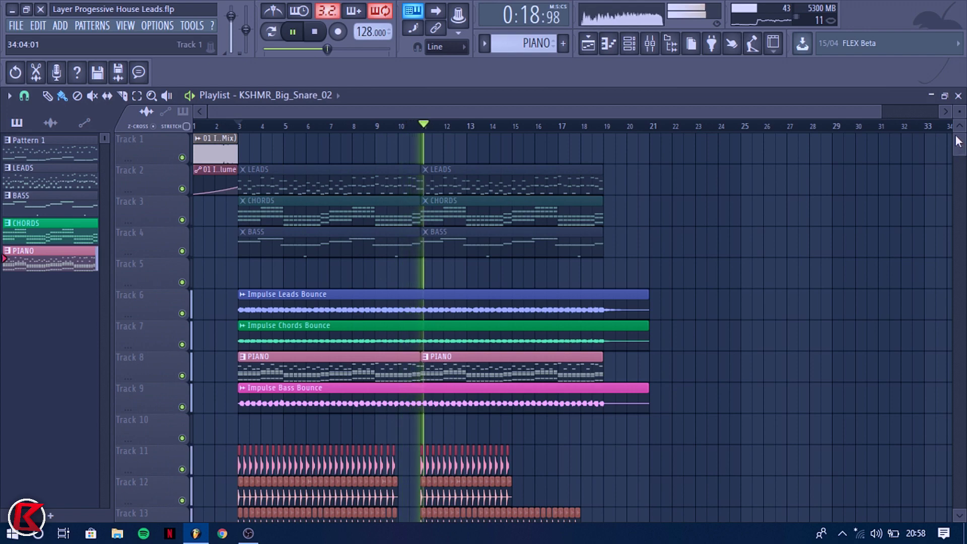
Set the NICKY_ROMERO snare loop's level on Insert 31 to 50% (-12.6 dB) and close the mixer.
{"action": "left_click_drag", "start_coordinate": [962, 137], "coordinate": [954, 185]}
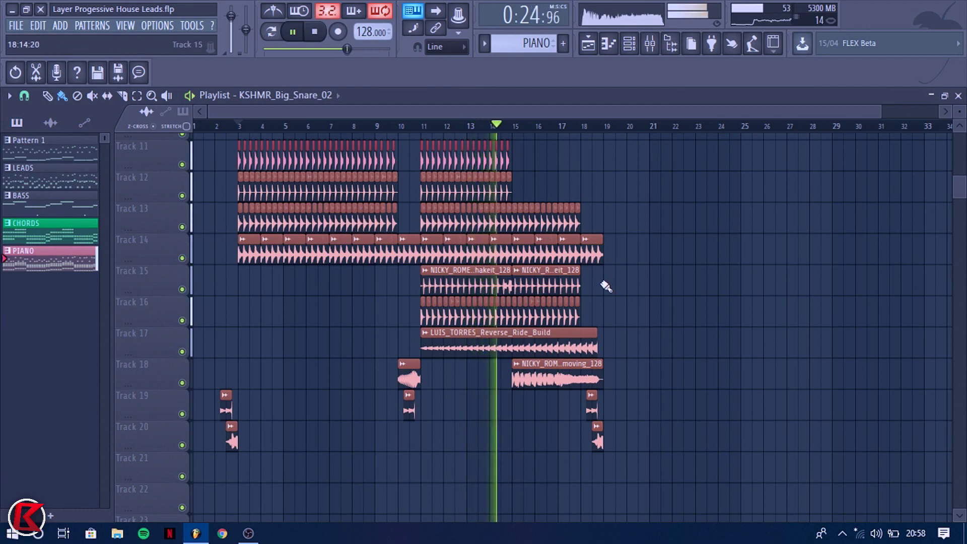
{"action": "left_click", "coordinate": [650, 47]}
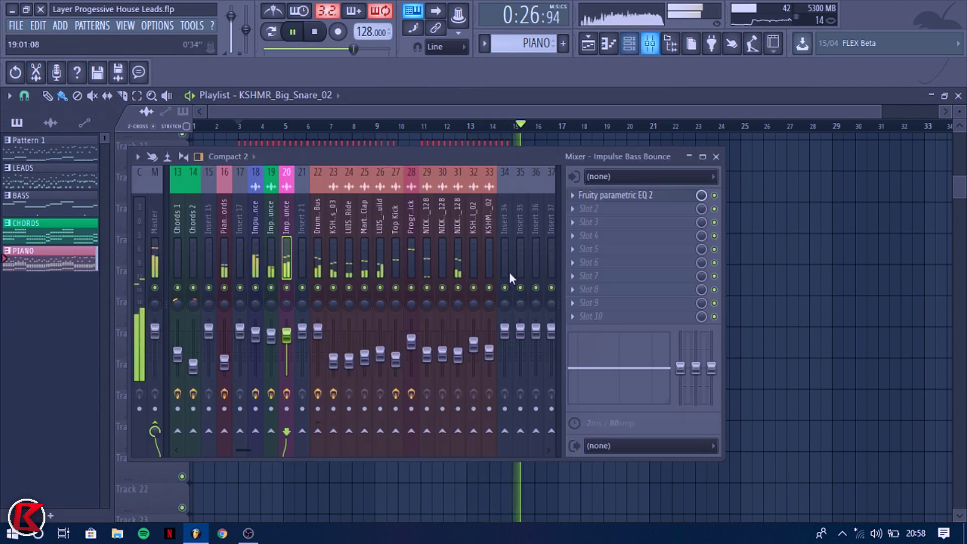
{"action": "left_click", "coordinate": [457, 353]}
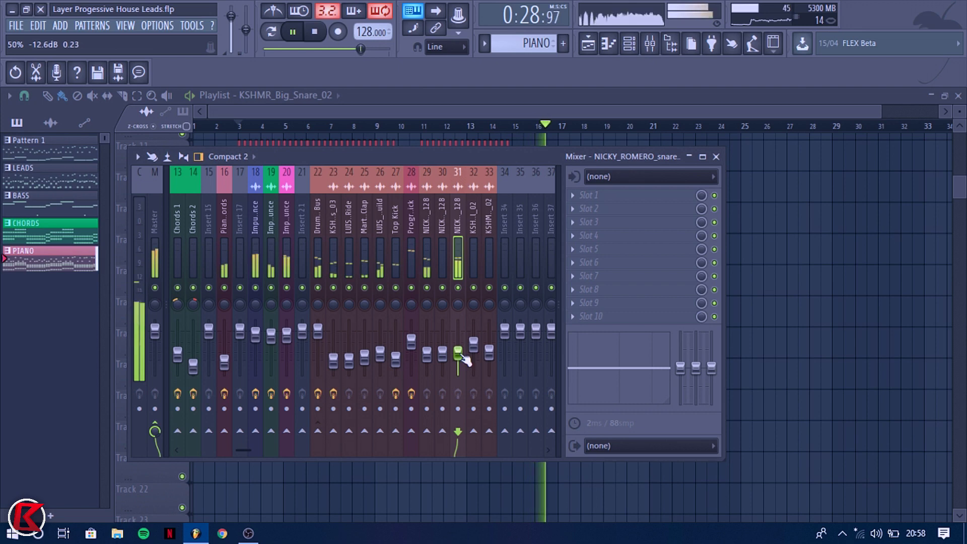
{"action": "right_click", "coordinate": [873, 286]}
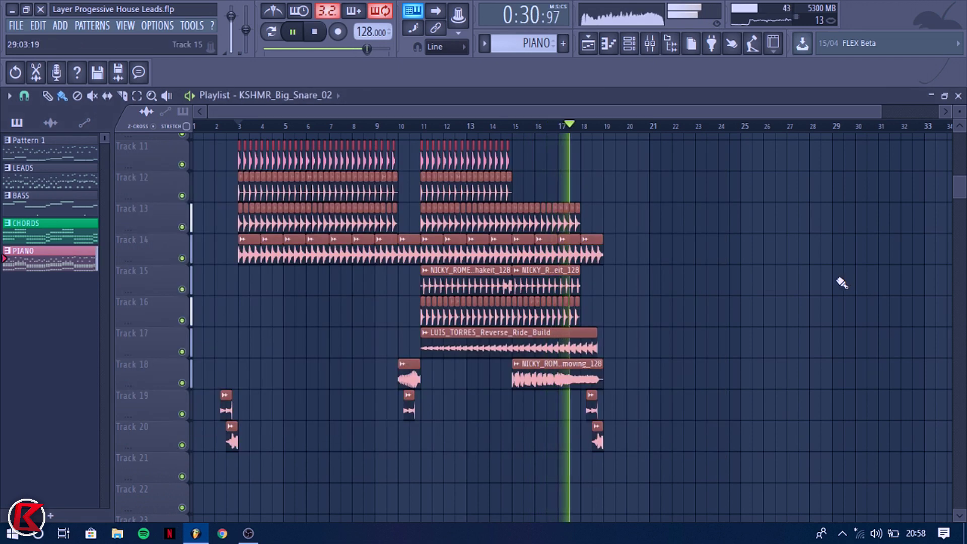